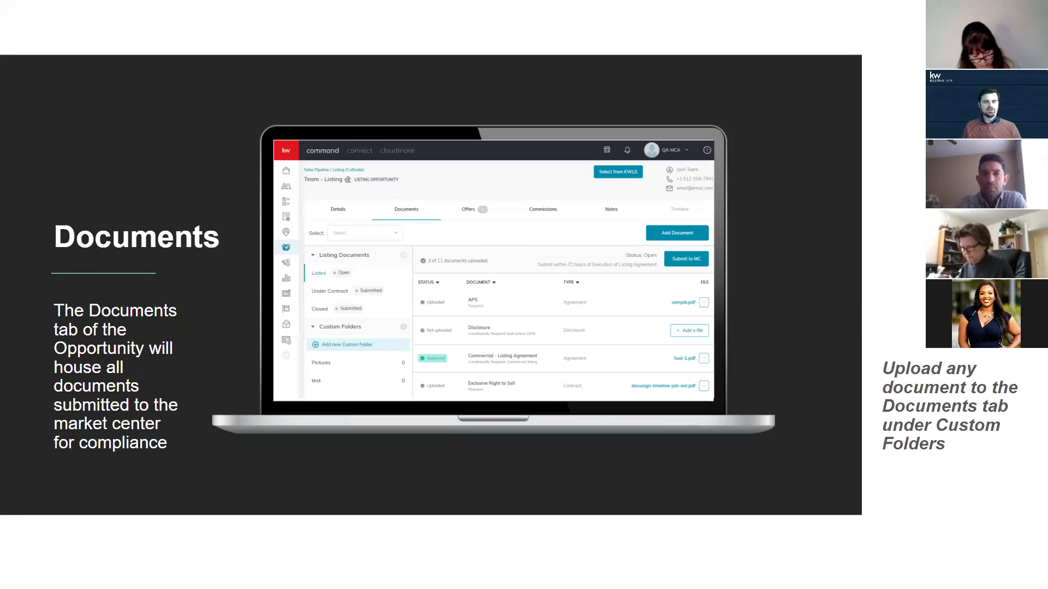
Leave the slideshow, go to the Opportunities pipeline in KW Command and start a new opportunity.
key(Escape)
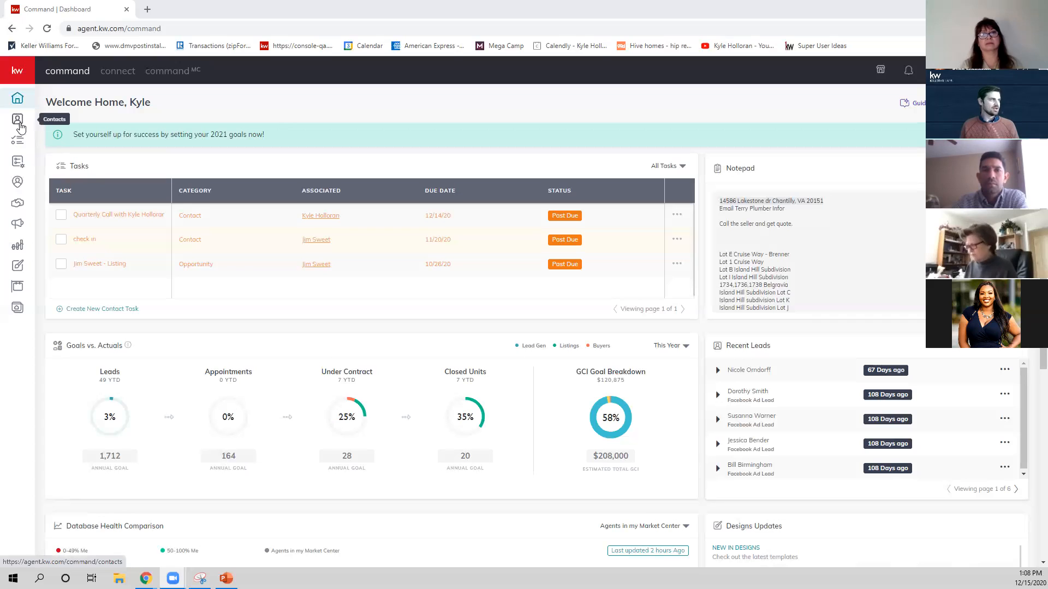
click(19, 124)
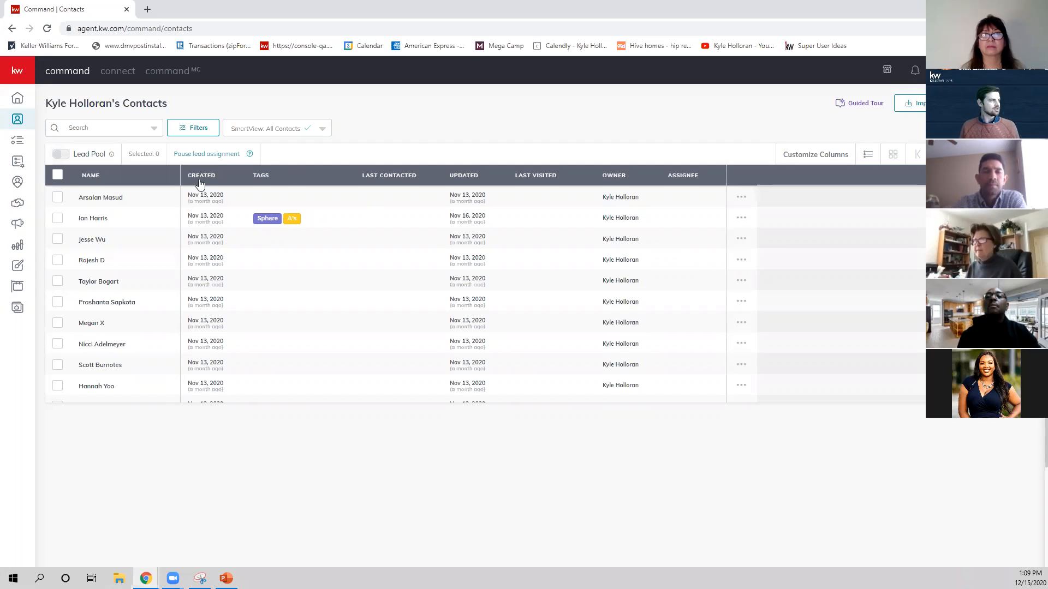
click(18, 206)
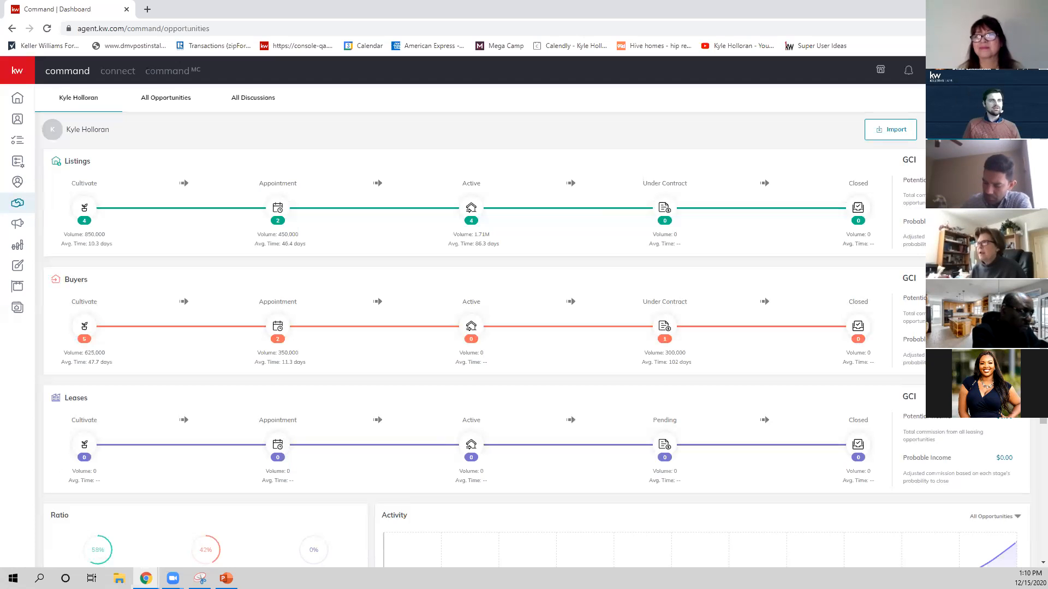
click(977, 129)
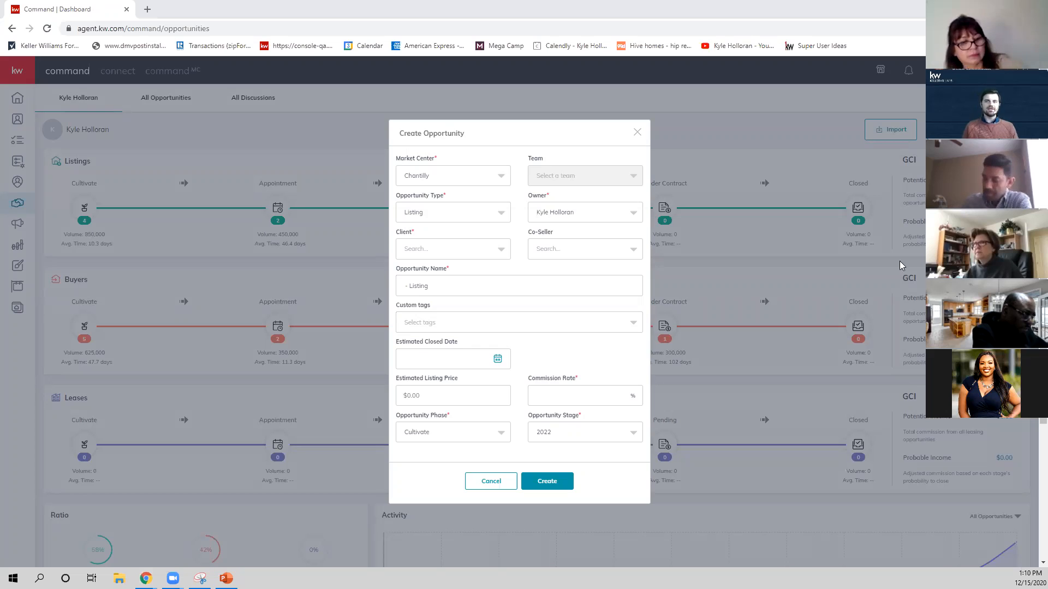
Set the new opportunity's market center to Fairfax Gateway and its opportunity type to Buyer.
click(420, 173)
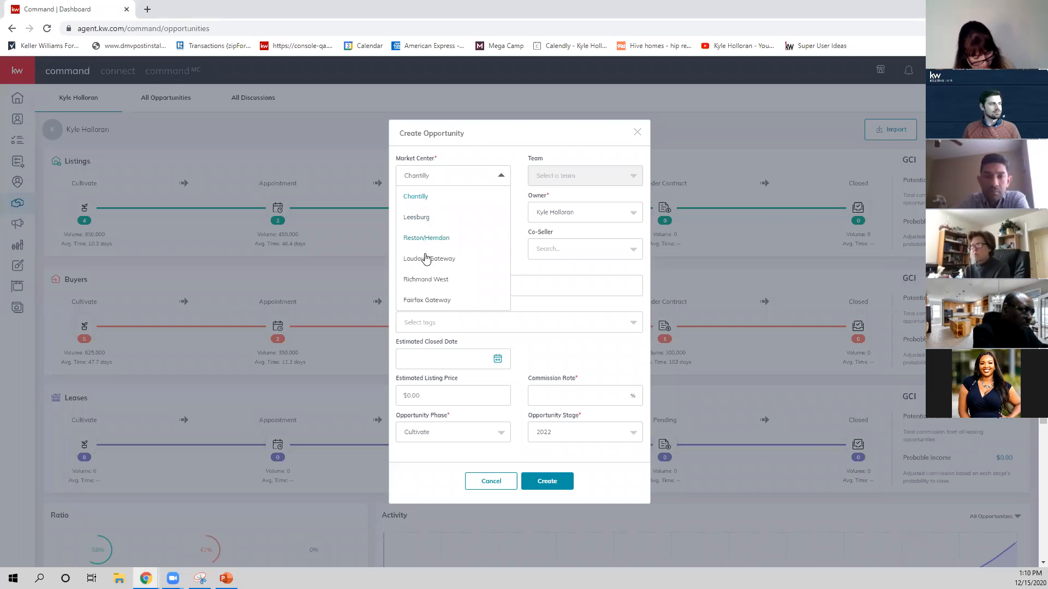
click(427, 300)
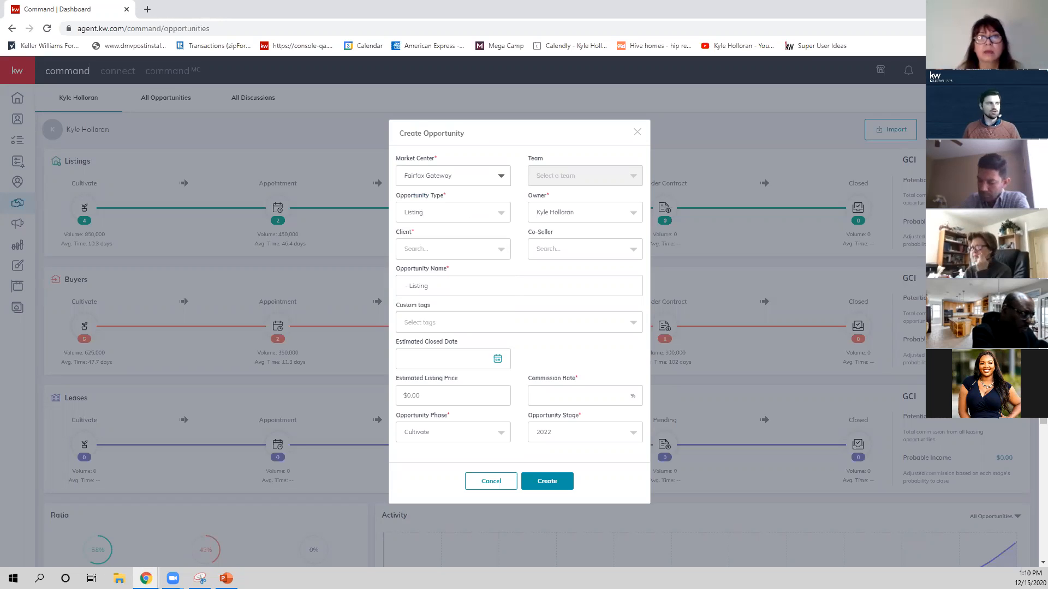
click(445, 219)
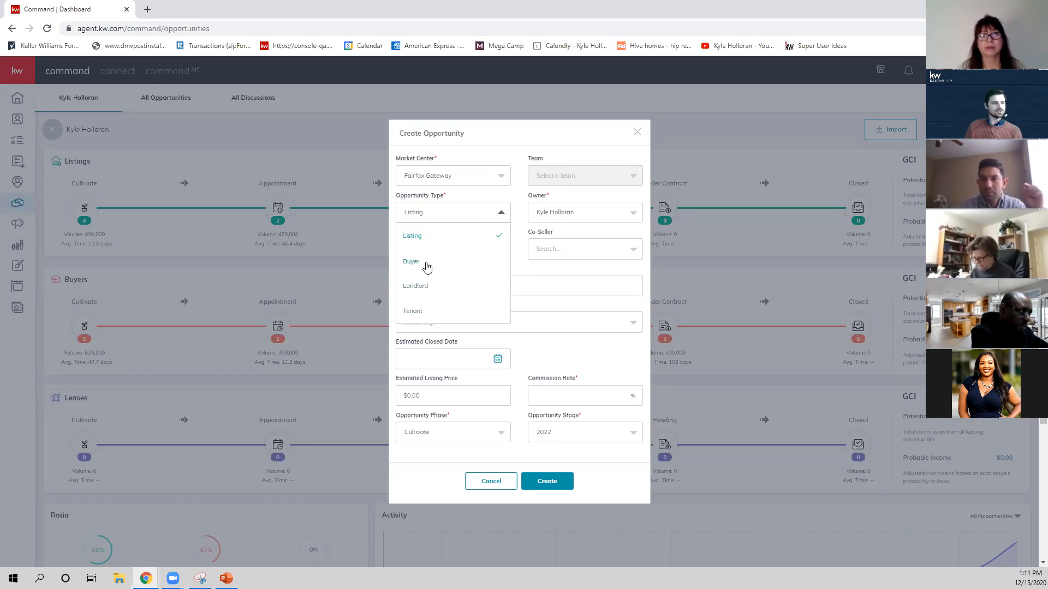
click(426, 266)
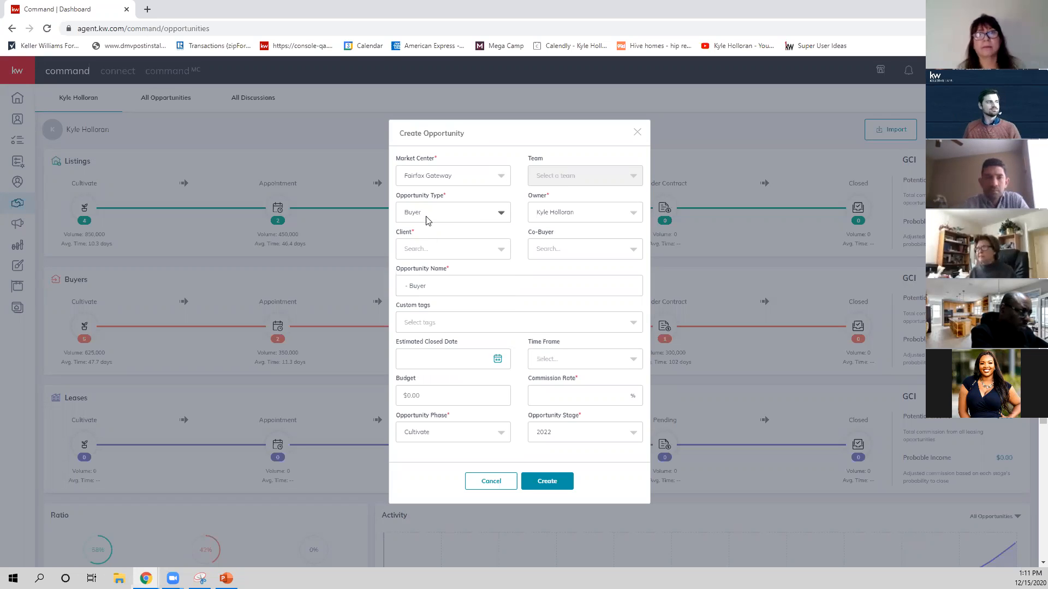
Search for the client by first name and select the first matching contact as the opportunity's client.
click(410, 252)
text(Sandy)
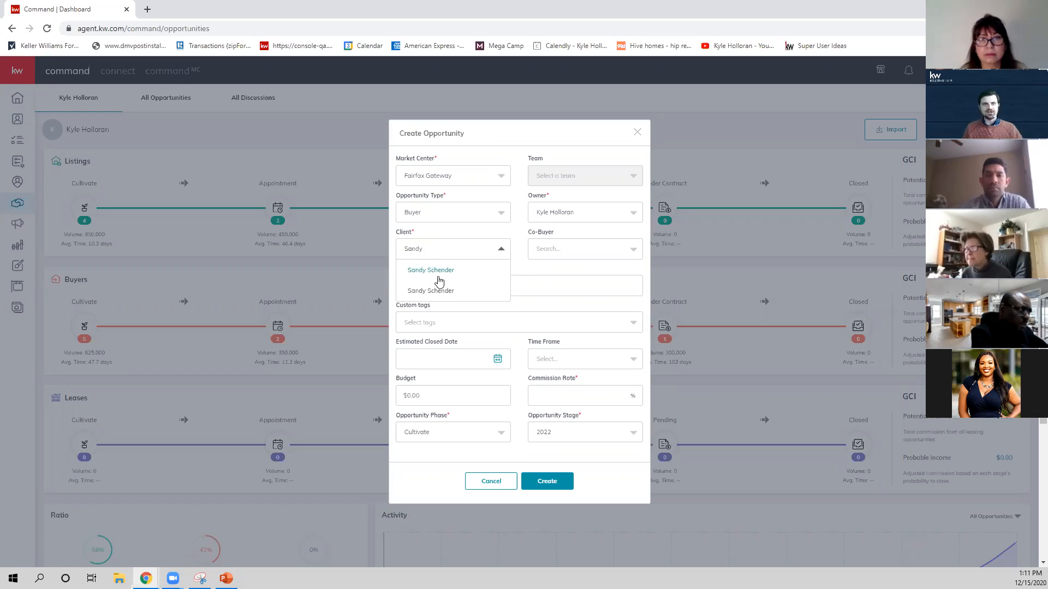
click(435, 271)
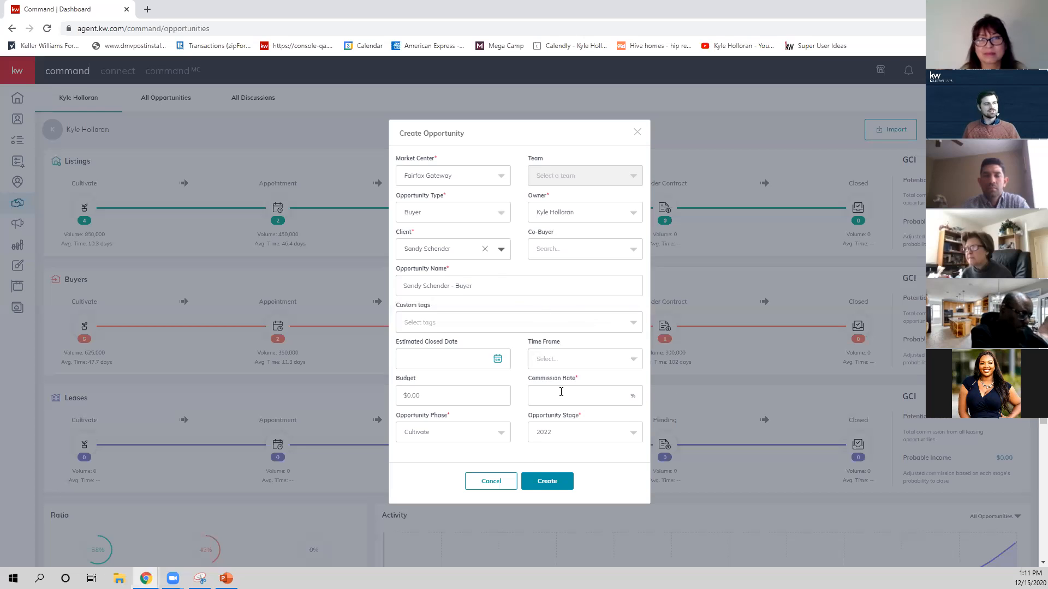
Set the commission rate to 2.5% and create the buyer opportunity.
click(568, 393)
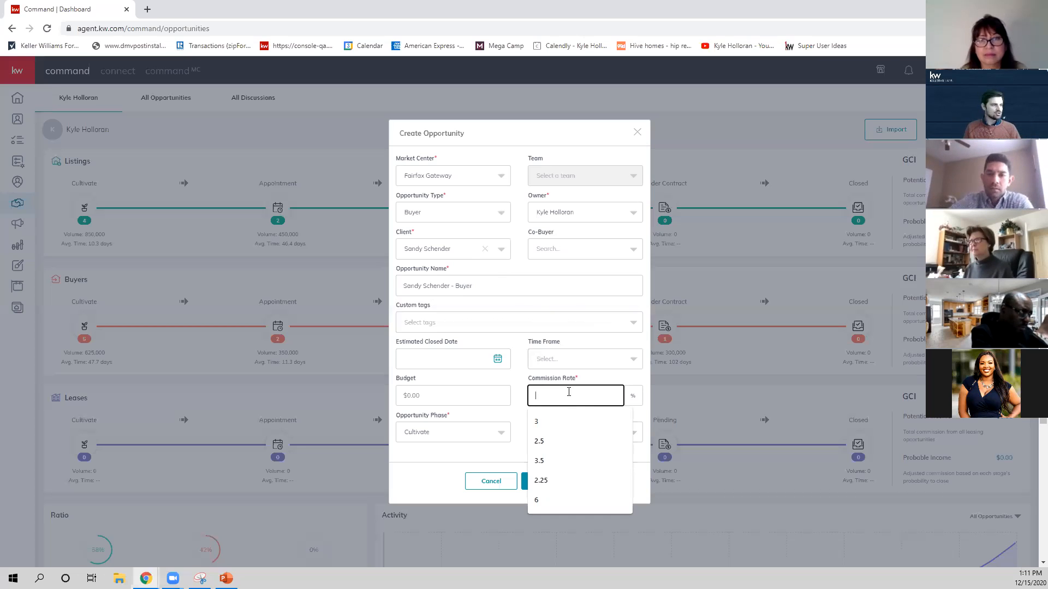
text(2.5)
click(624, 473)
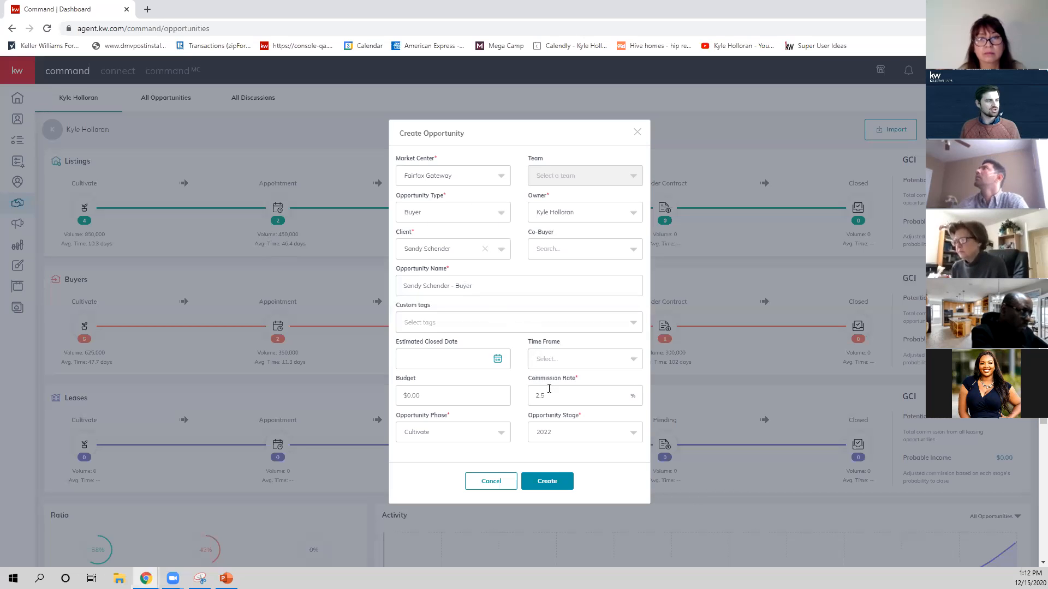
click(561, 484)
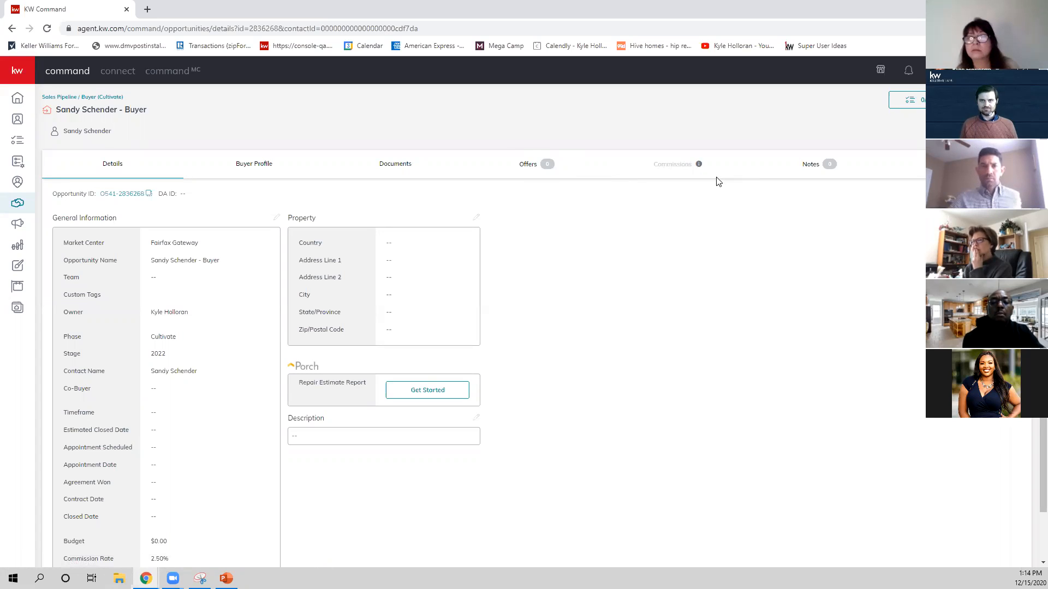
Review the general information and property fields in the new buyer opportunity's details.
scroll(692, 206, down, 1)
scroll(690, 210, up, 1)
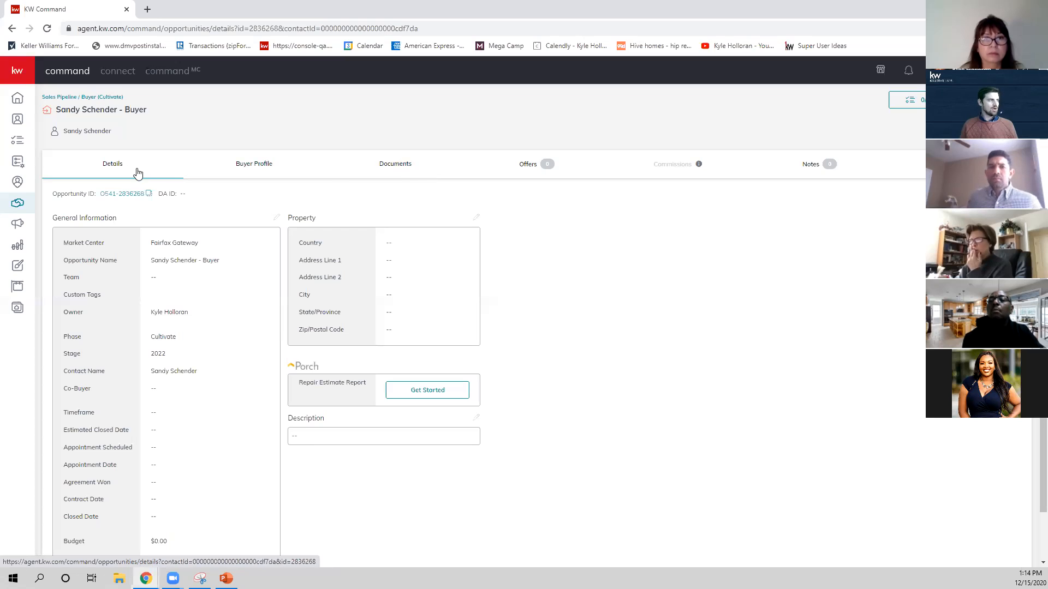
scroll(163, 297, down, 2)
scroll(163, 297, up, 2)
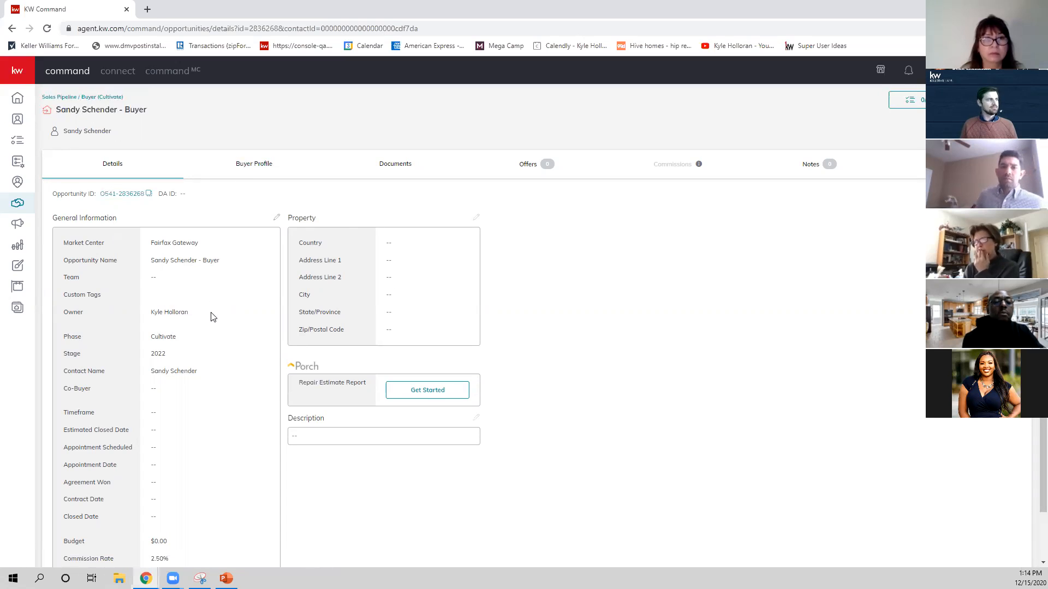
drag(289, 218, 521, 313)
click(520, 313)
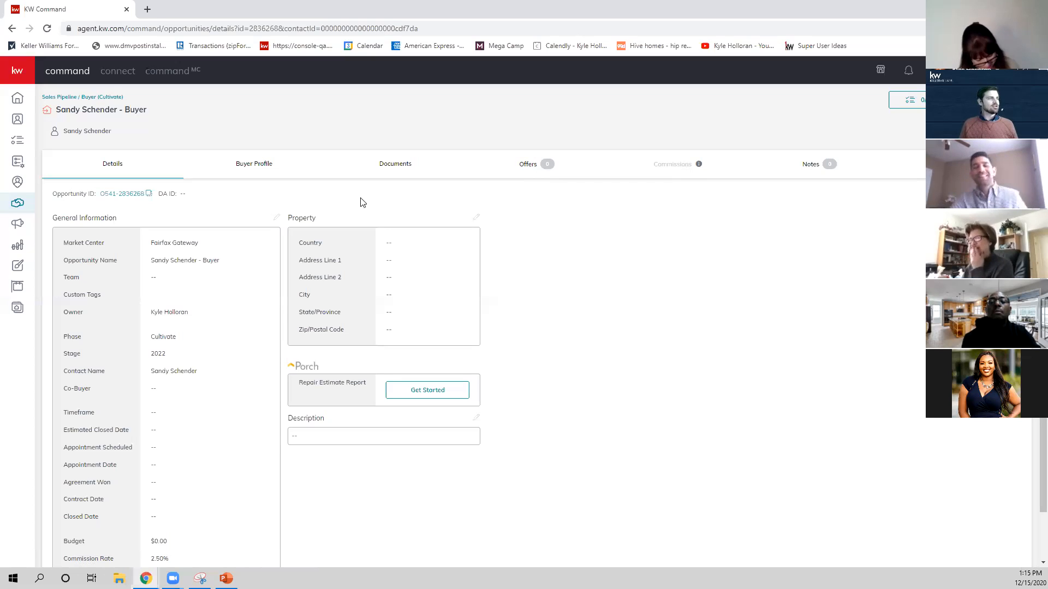
Open the opportunity's documents and choose the Virginia checklist type.
click(399, 171)
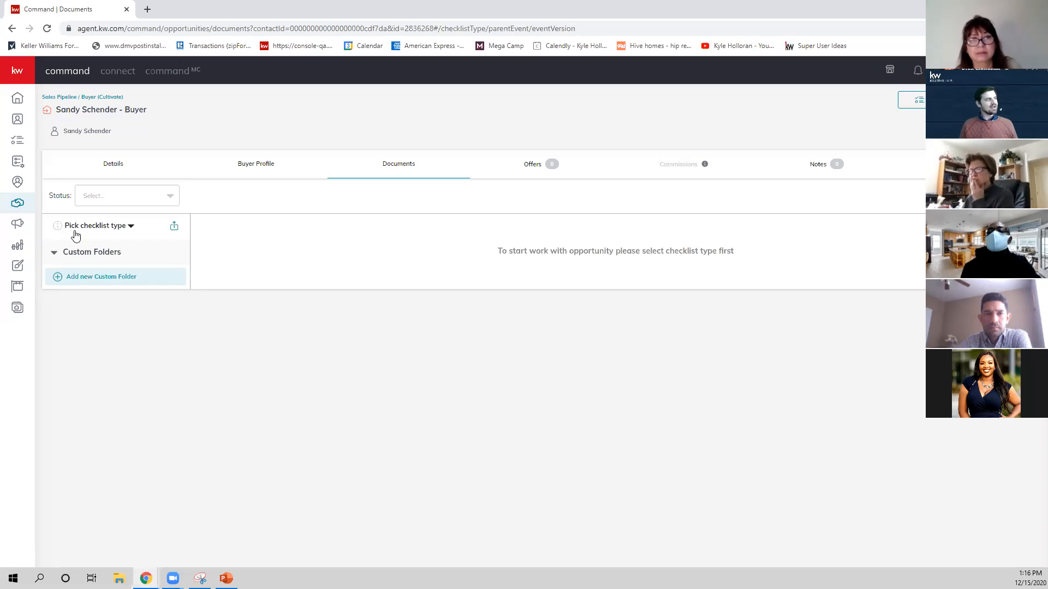
click(118, 232)
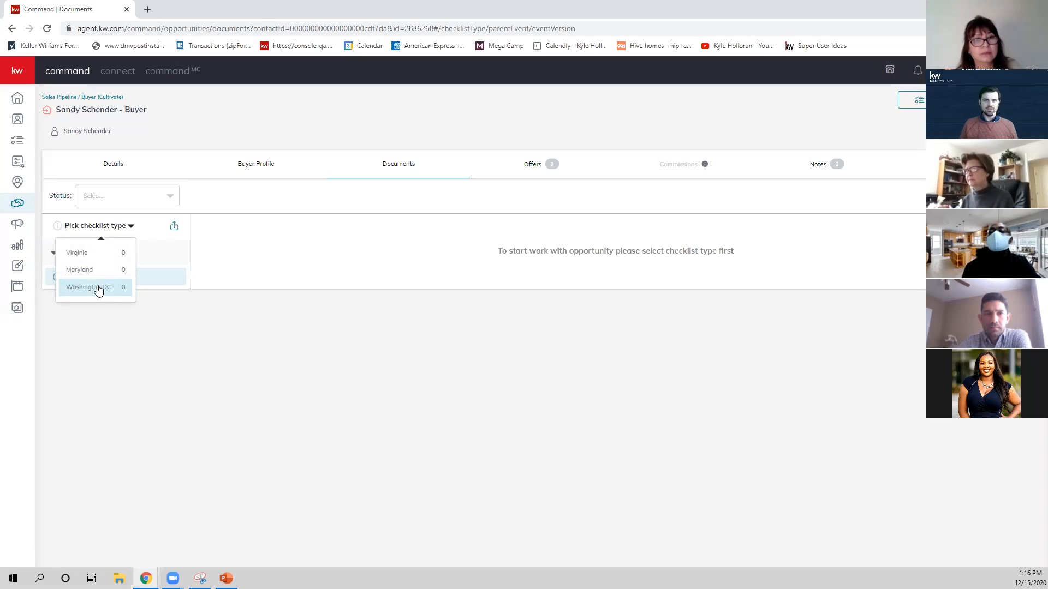
click(85, 258)
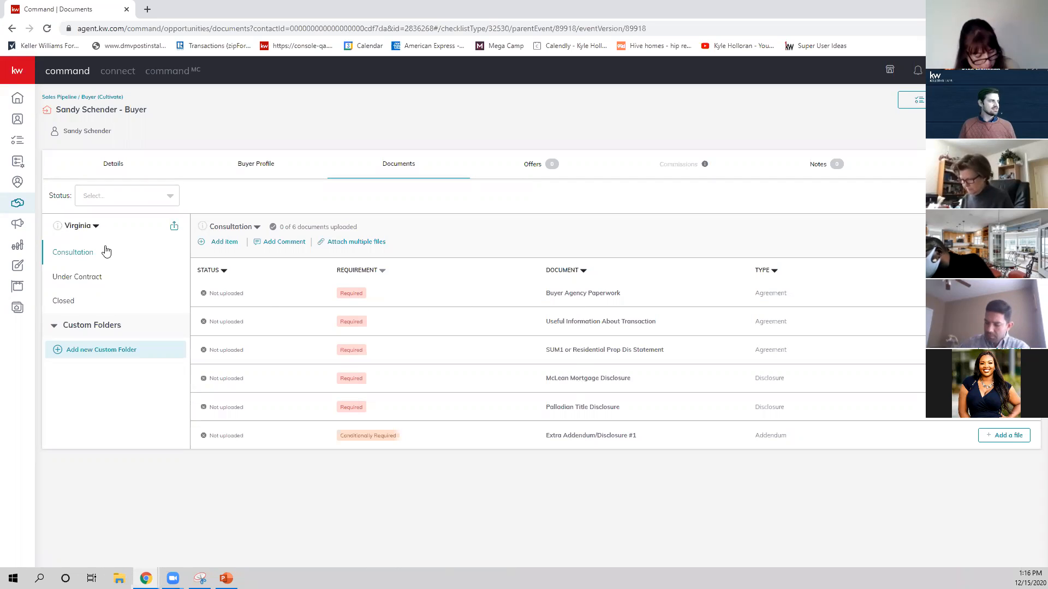
Compare the required documents in the Under Contract and Consultation checklists, ending on Consultation.
click(71, 279)
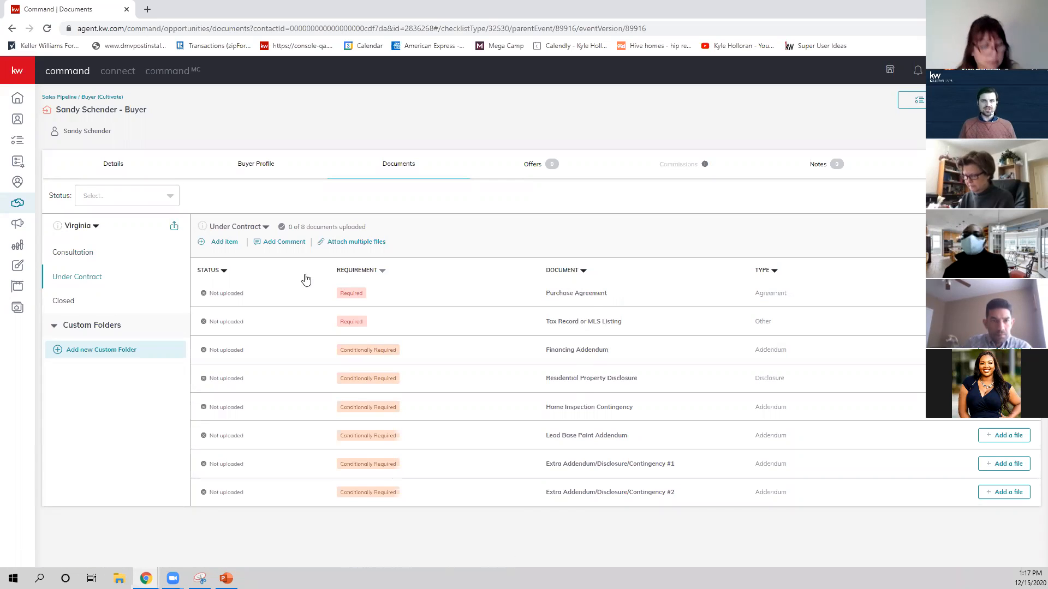
click(86, 255)
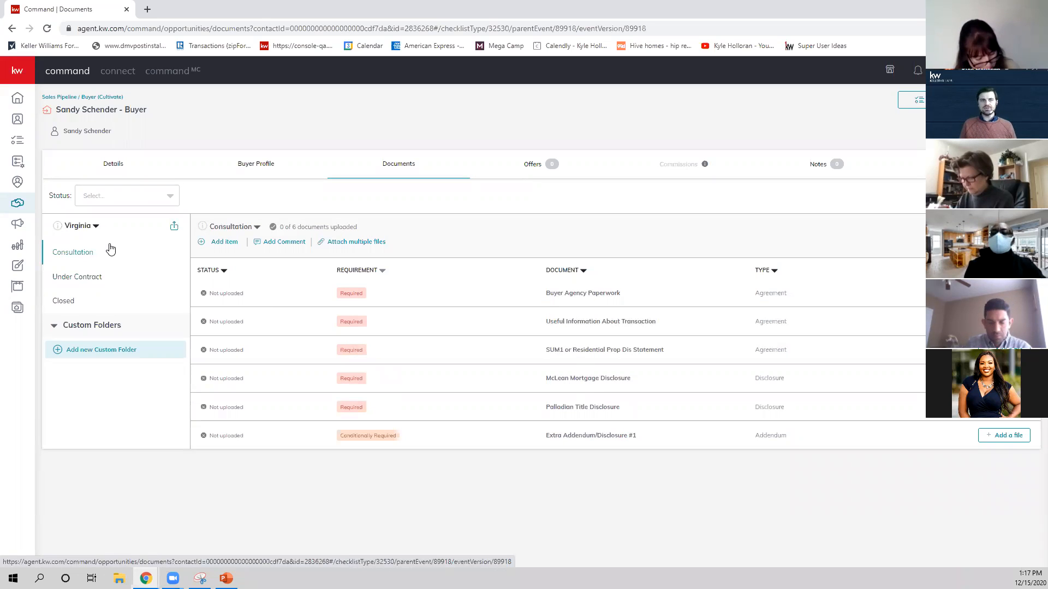
click(81, 283)
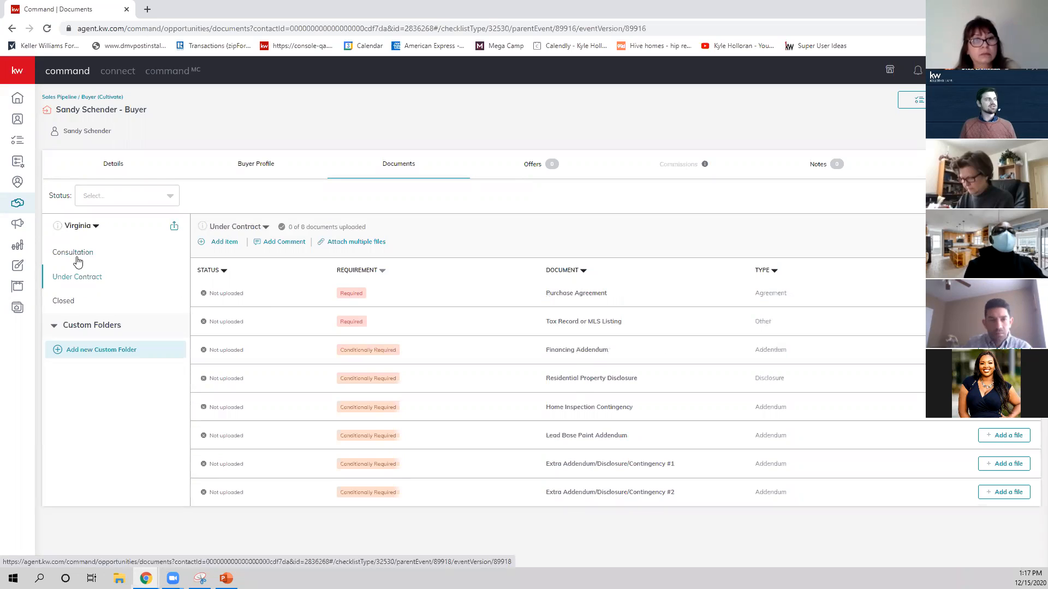
click(77, 256)
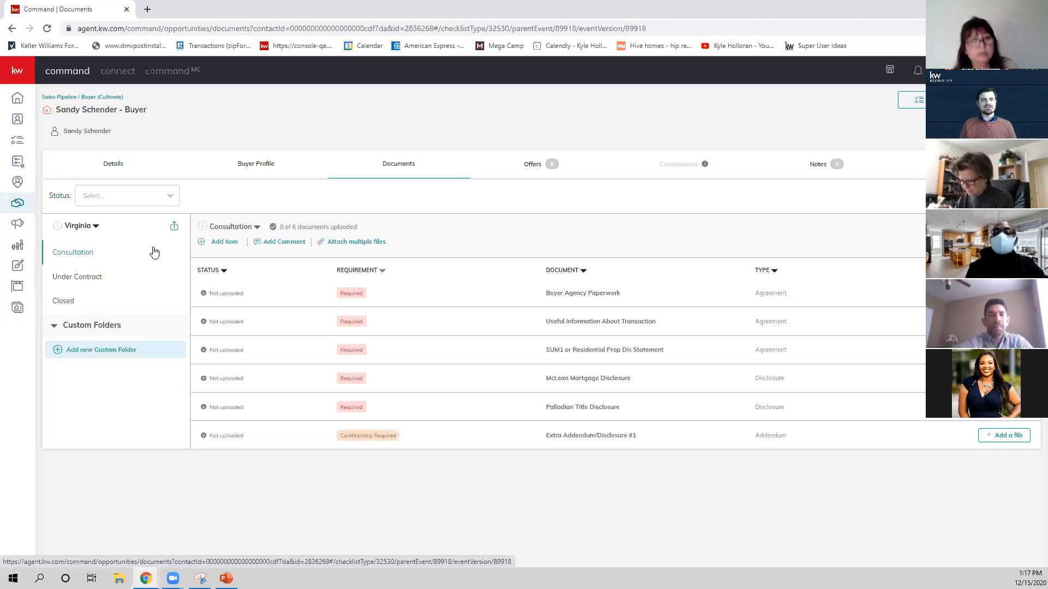
click(87, 279)
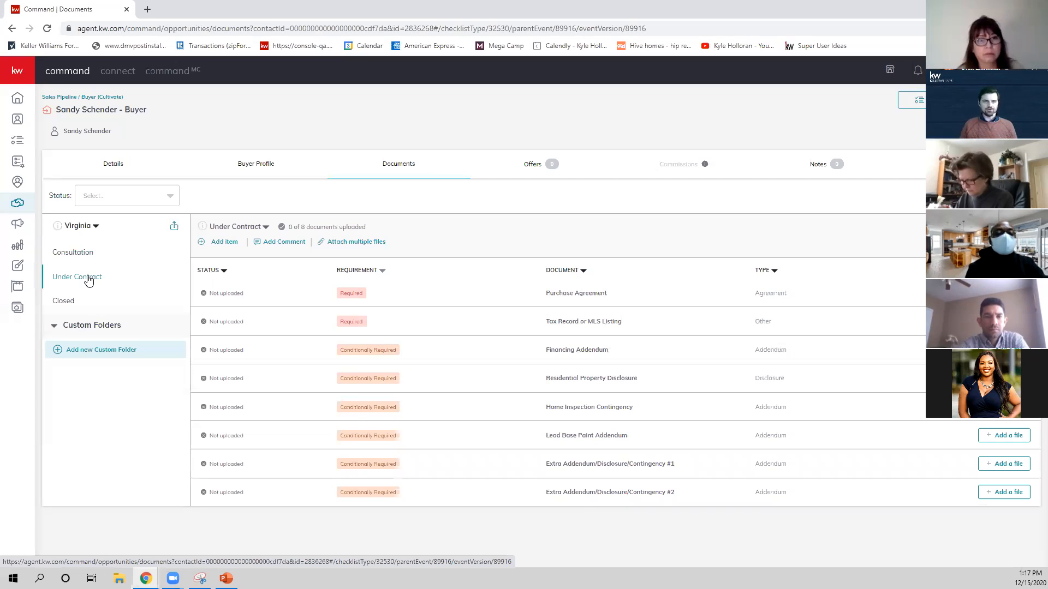
click(79, 252)
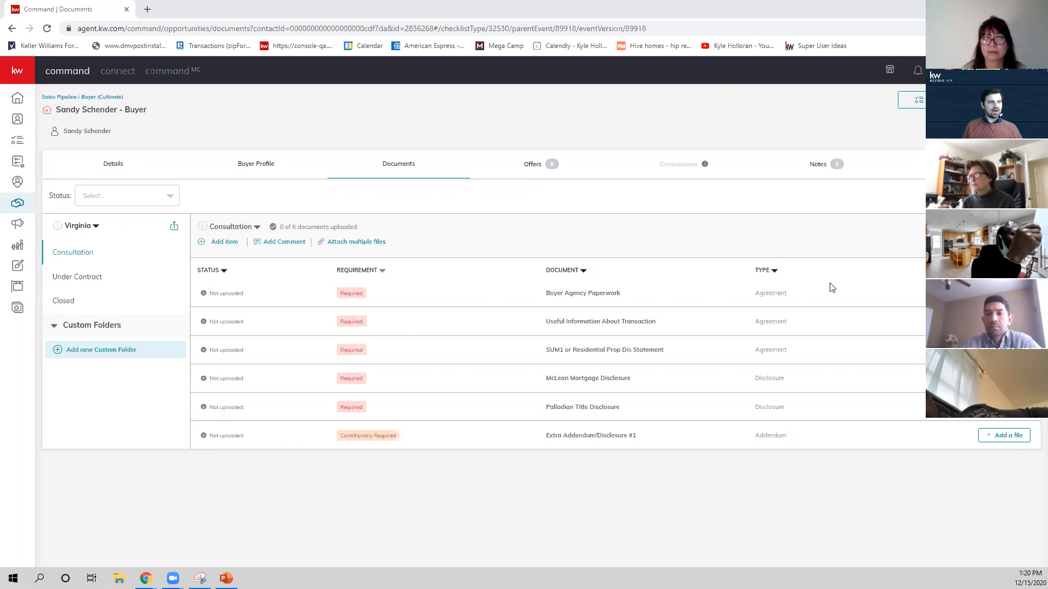
Upload DocusignCommandProcessandNotes (1) from Downloads and assign it to Buyer Agency Paperwork, returning to the Consultation checklist.
click(1004, 293)
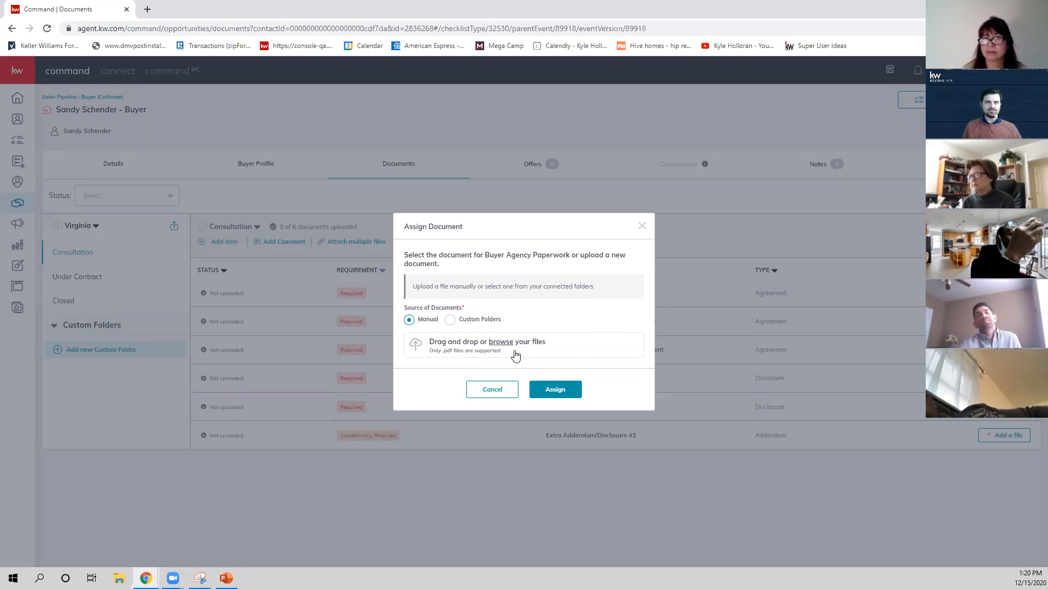
click(546, 350)
click(367, 120)
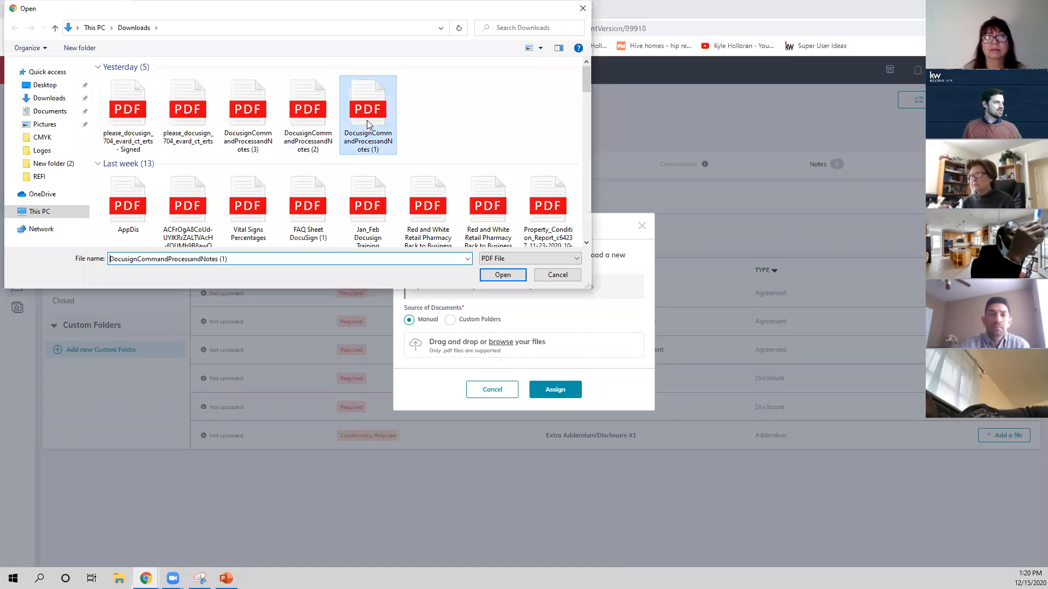
click(504, 275)
click(552, 382)
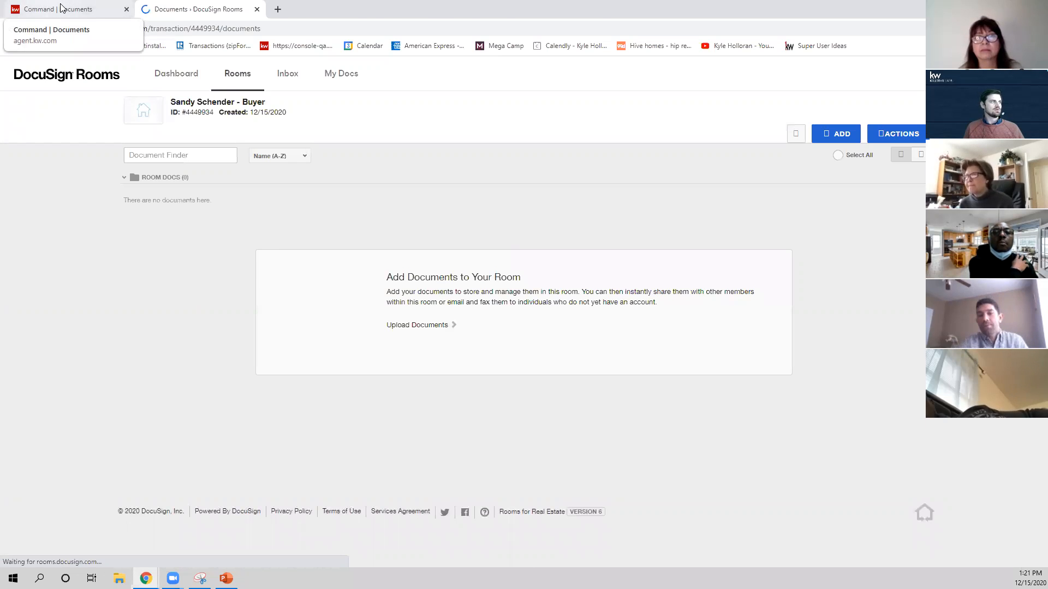
click(62, 8)
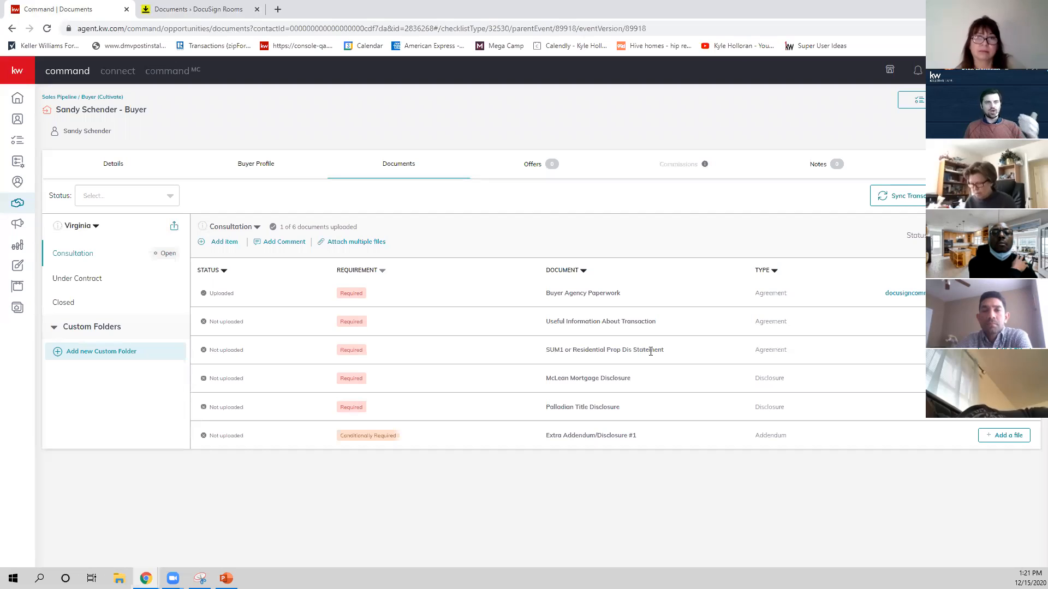
Switch to the opportunity's DocuSign room and choose the VAR - Virginia Association of Realtors library for adding forms.
click(228, 17)
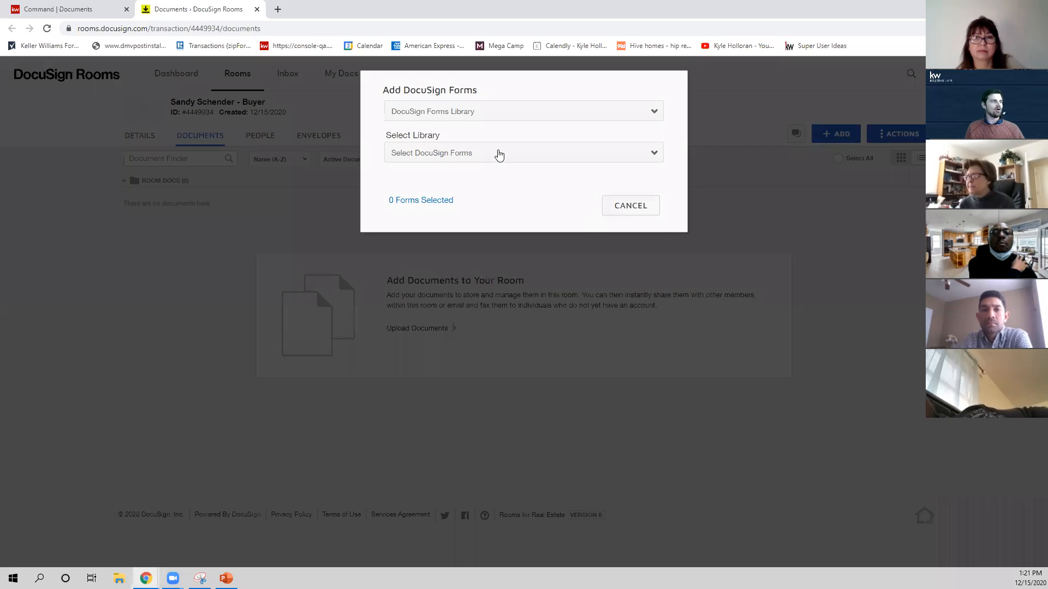
click(496, 153)
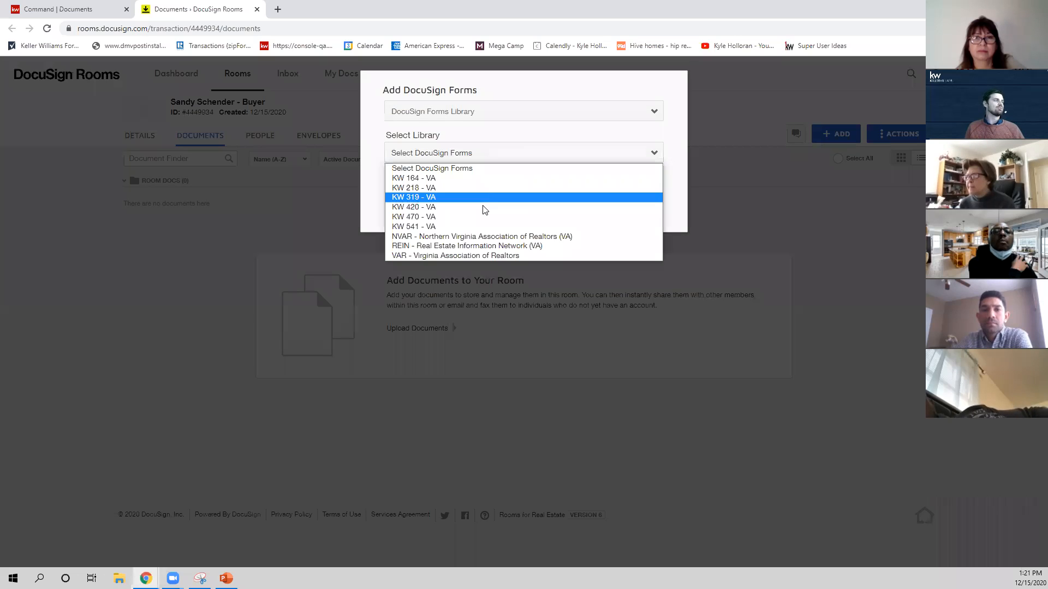
click(455, 257)
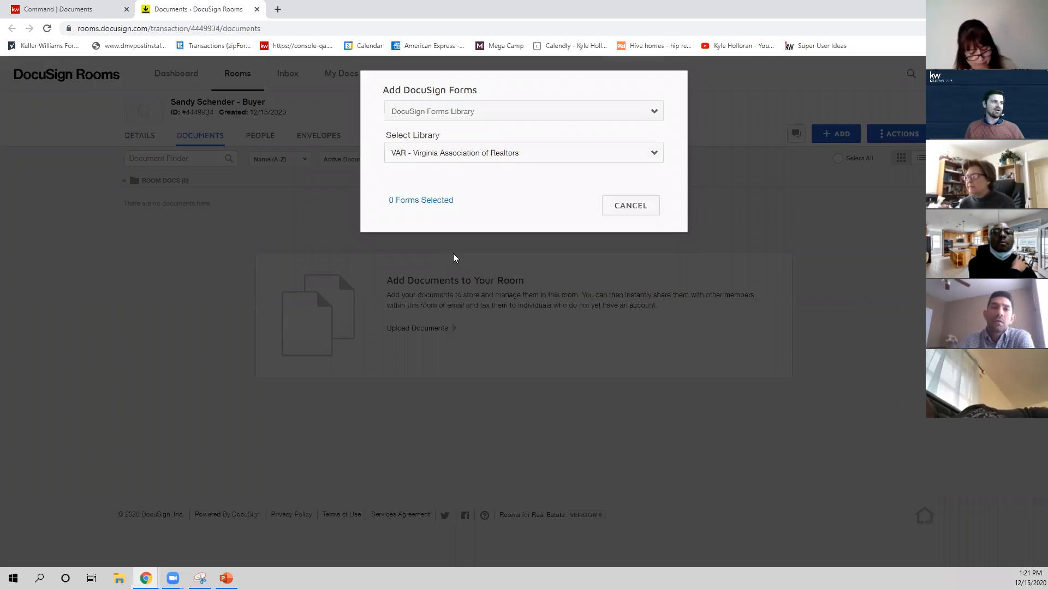
Search the forms library for "SUM", add the matching form to the room and return to the Command documents checklist.
click(447, 176)
text(SUM)
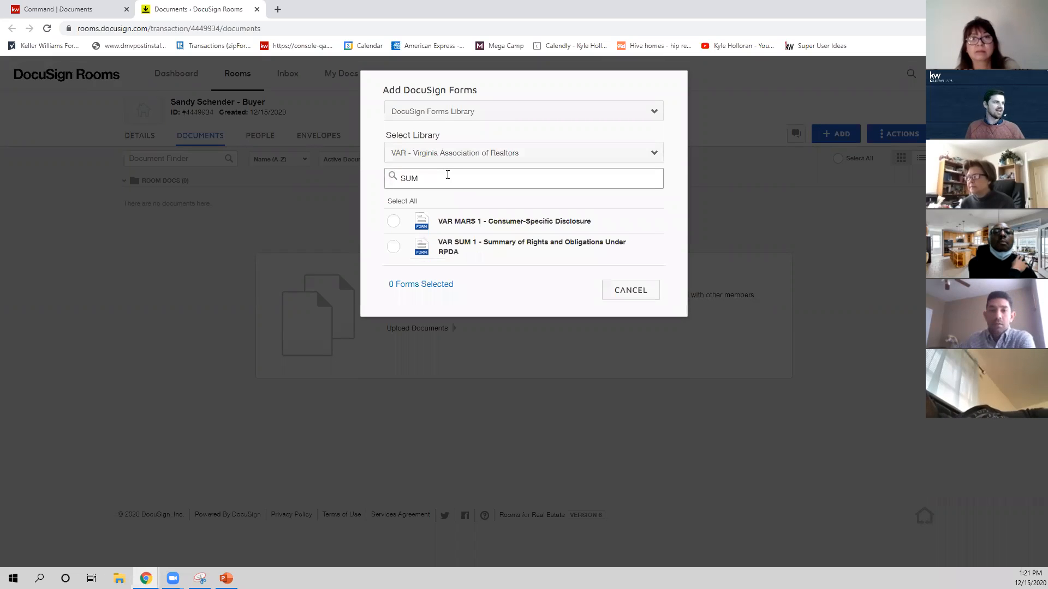
click(393, 247)
click(565, 290)
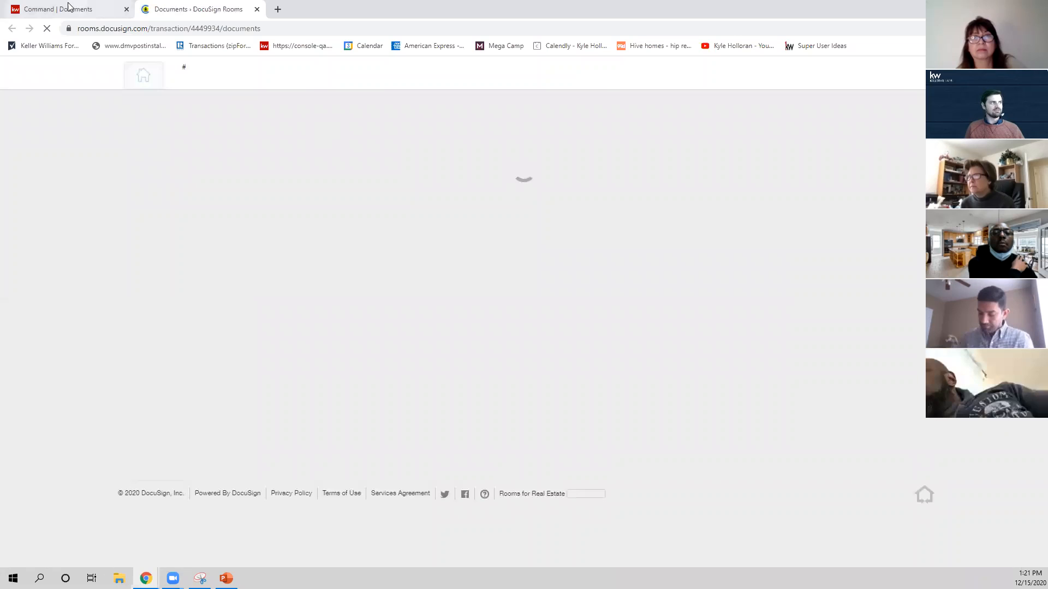
click(86, 13)
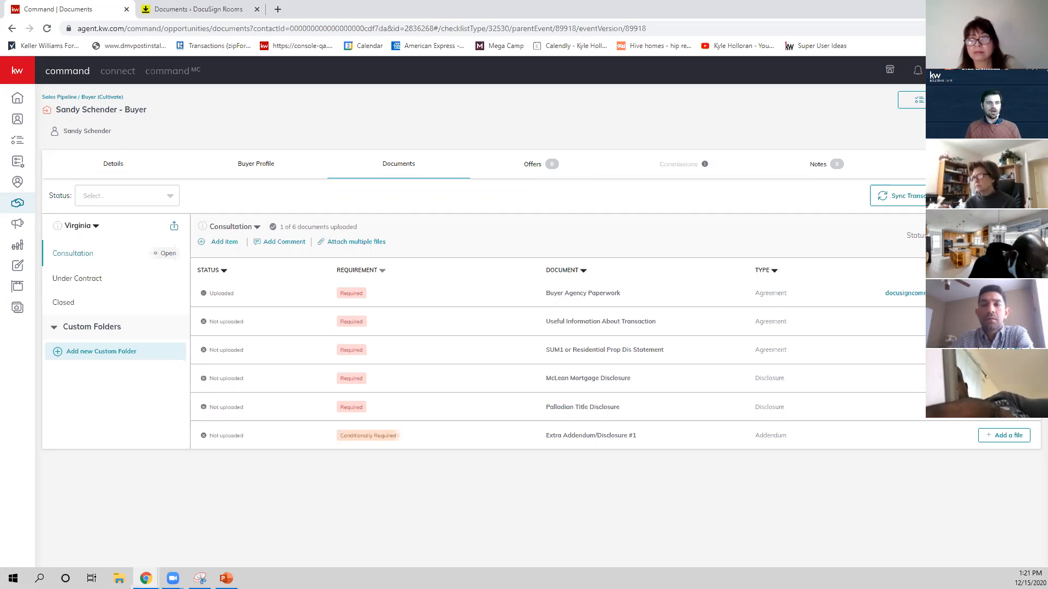
Assign VAR SUM 1 - Summary of Rights and Obligations Under RPDA.pdf from DocuSign to the SUM1 or Residential Prop Dis Statement item.
click(1004, 350)
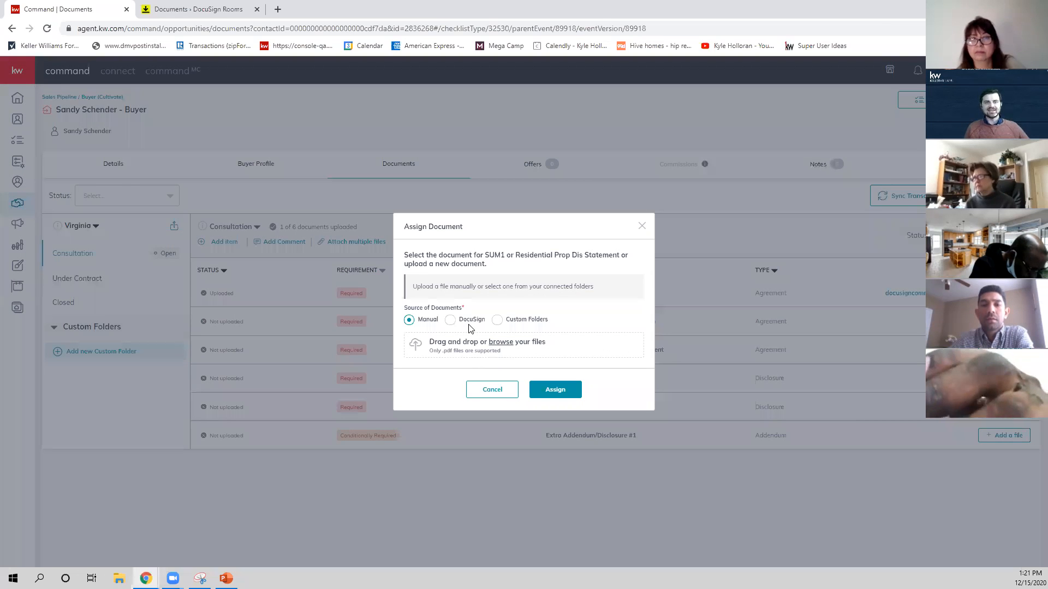
click(449, 321)
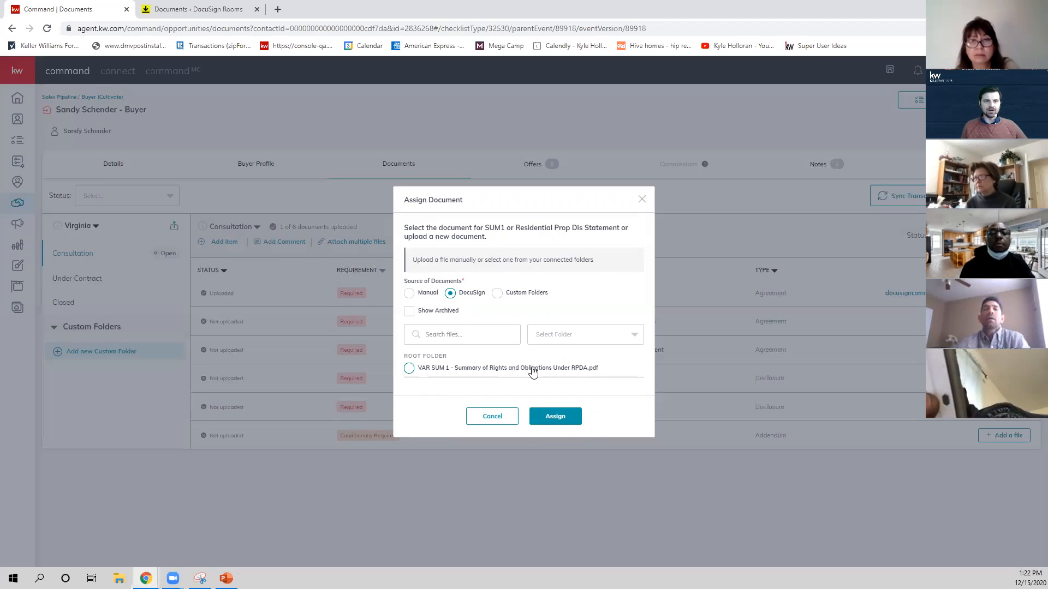
click(409, 368)
click(553, 417)
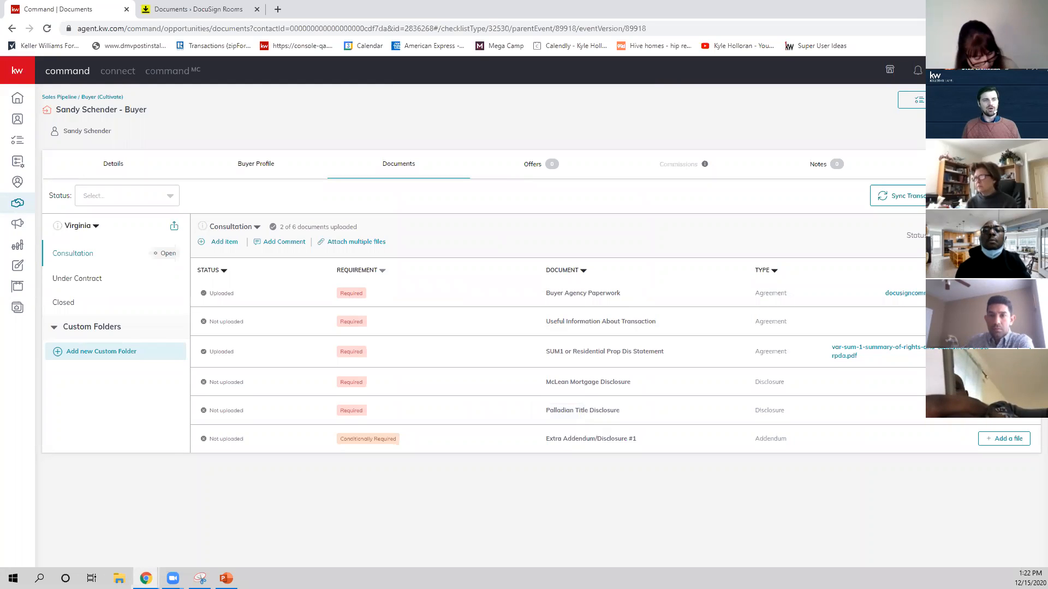
Upload Vital Signs Percentages from Downloads and assign it to Useful Information About Transaction.
click(1004, 322)
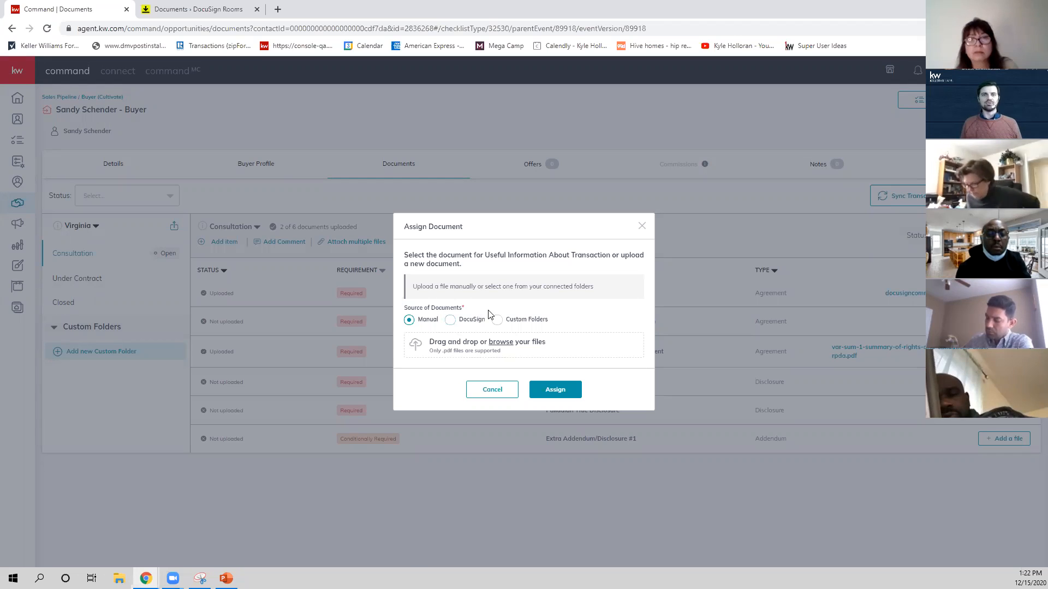
click(642, 226)
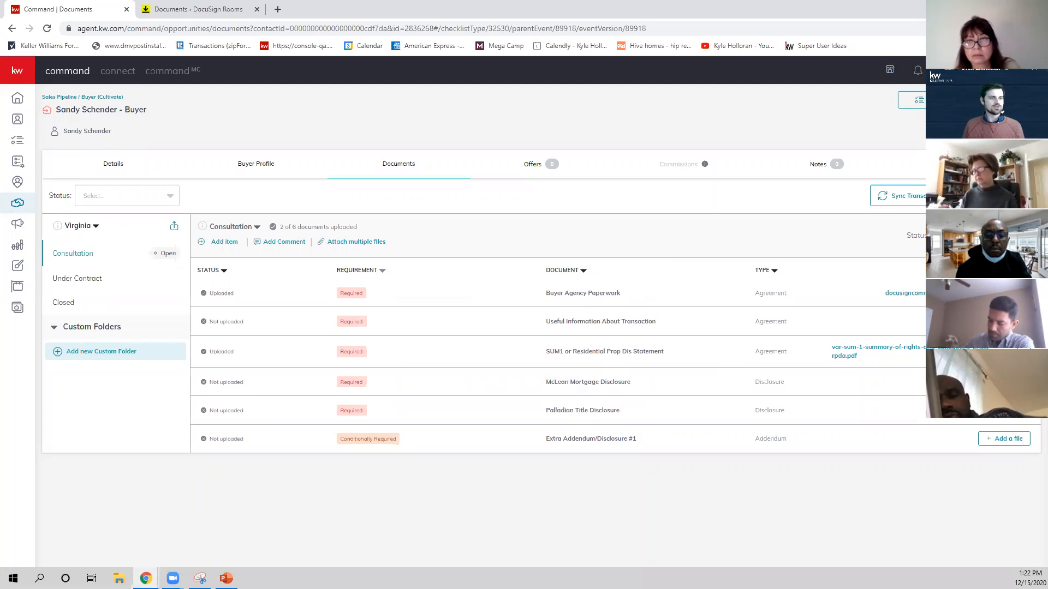
click(1004, 322)
click(489, 343)
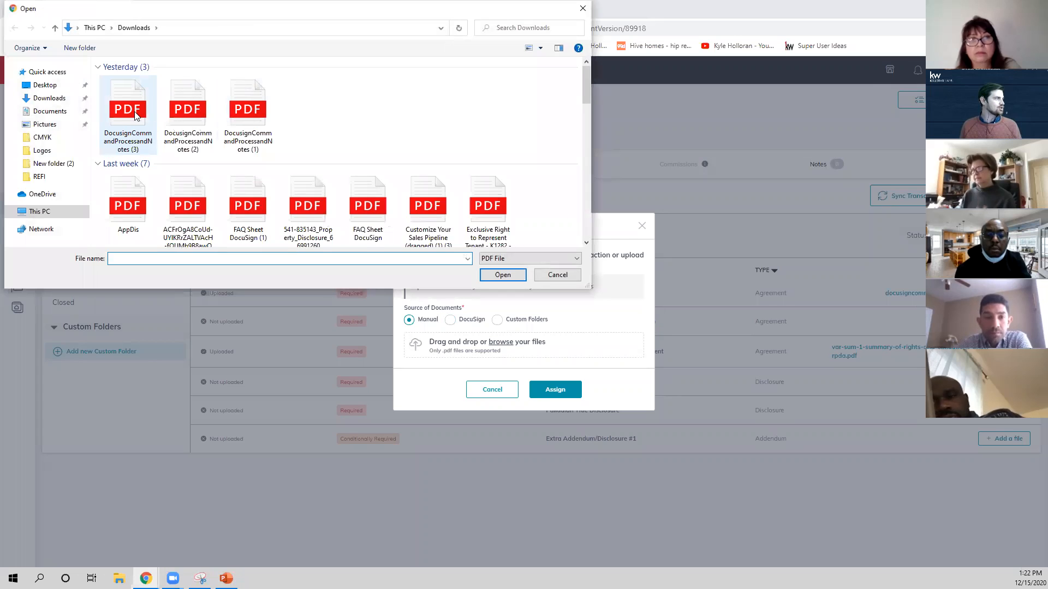
click(248, 213)
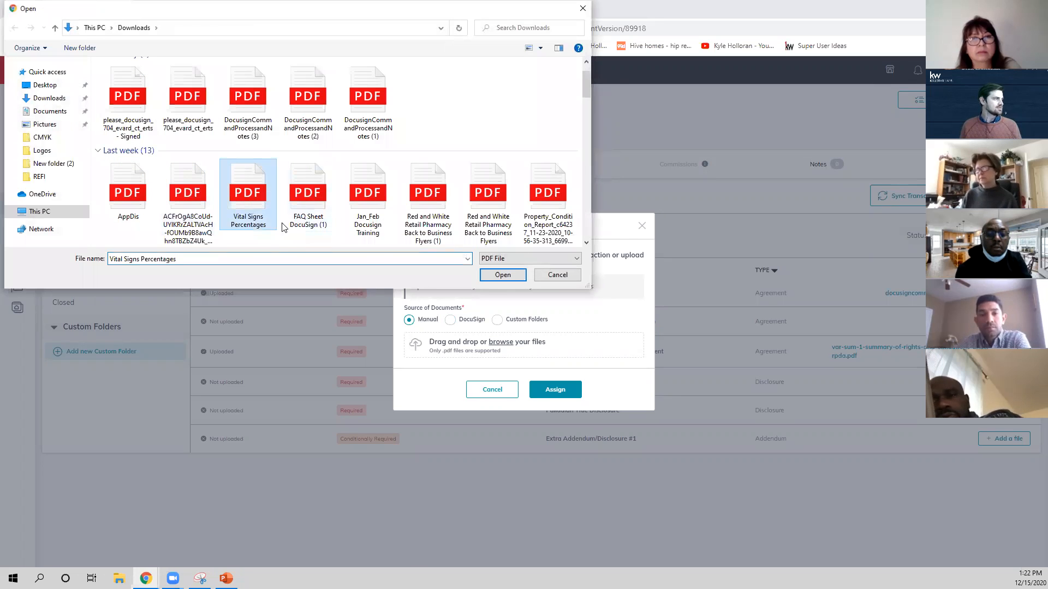
click(513, 275)
click(552, 387)
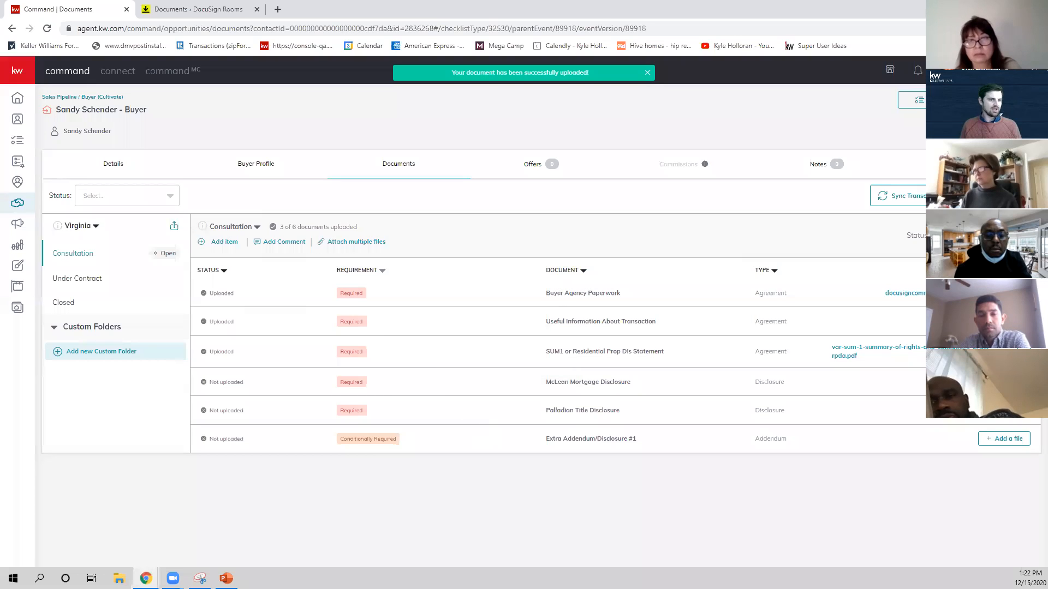
click(1004, 382)
click(502, 344)
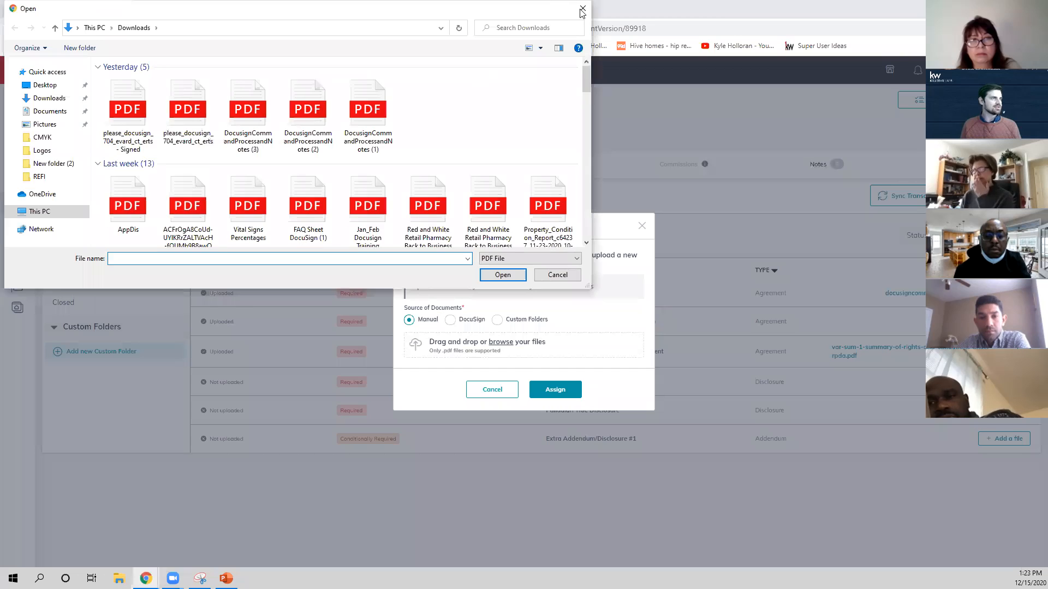
click(588, 8)
click(642, 227)
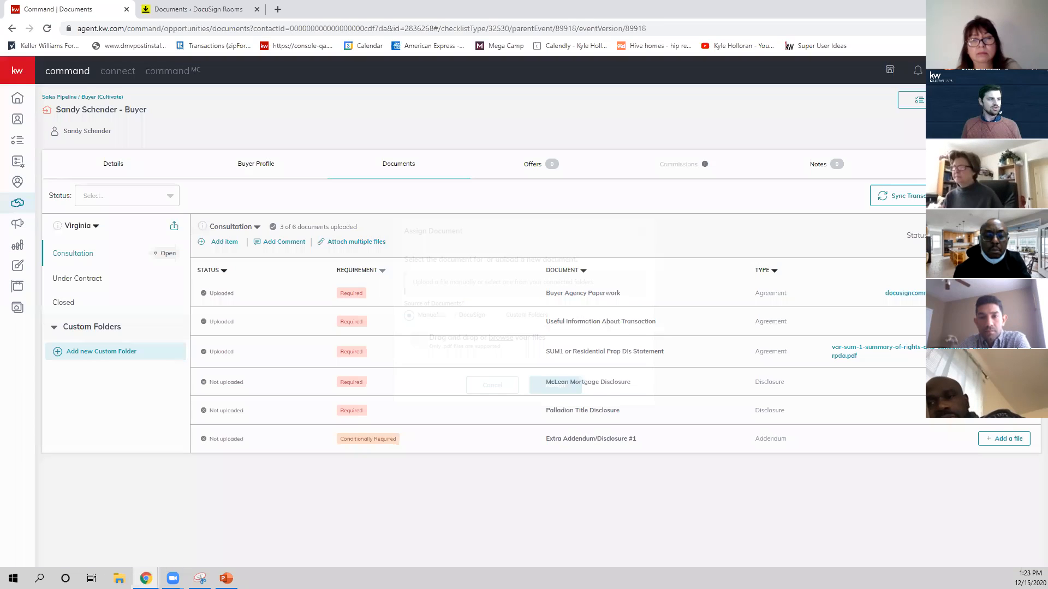
click(357, 242)
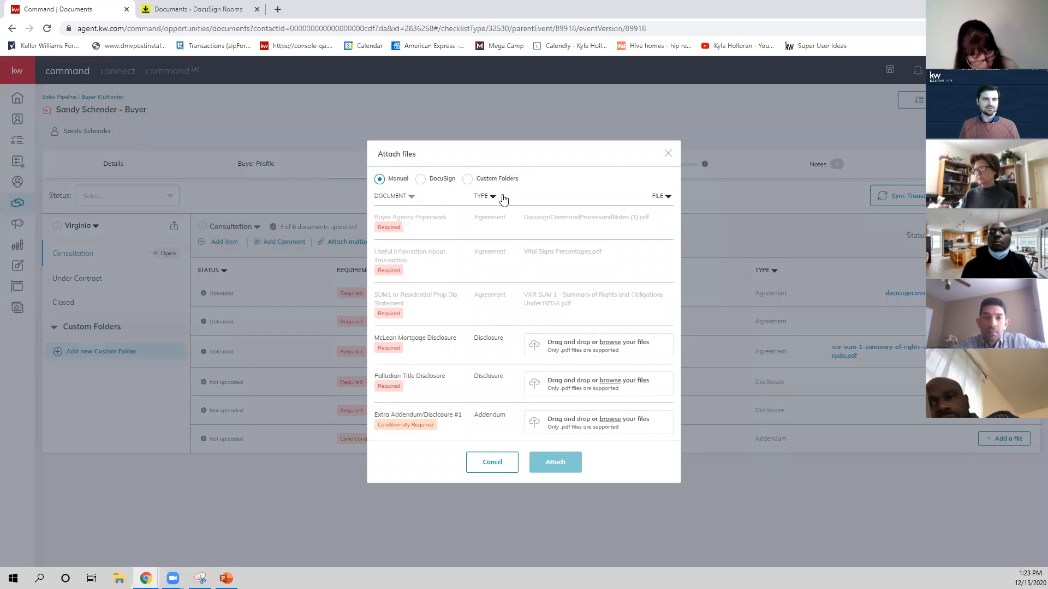
click(668, 156)
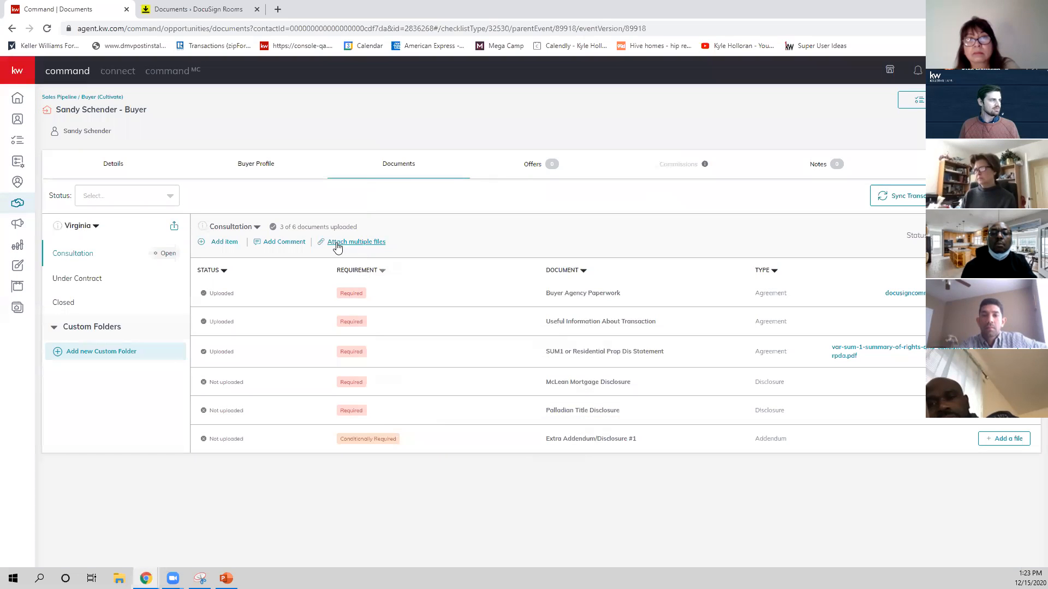
Attach multiple files together: the unsigned please_docusign PDF for McLean Mortgage Disclosure and Jan_Feb Docusign Training for Palladian Title Disclosure.
click(358, 242)
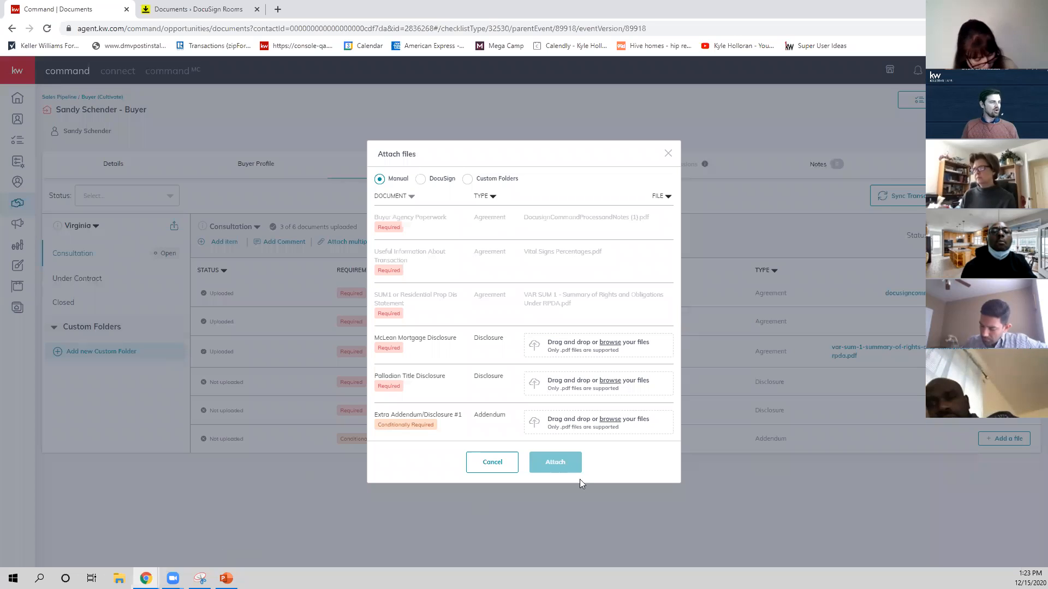
click(580, 348)
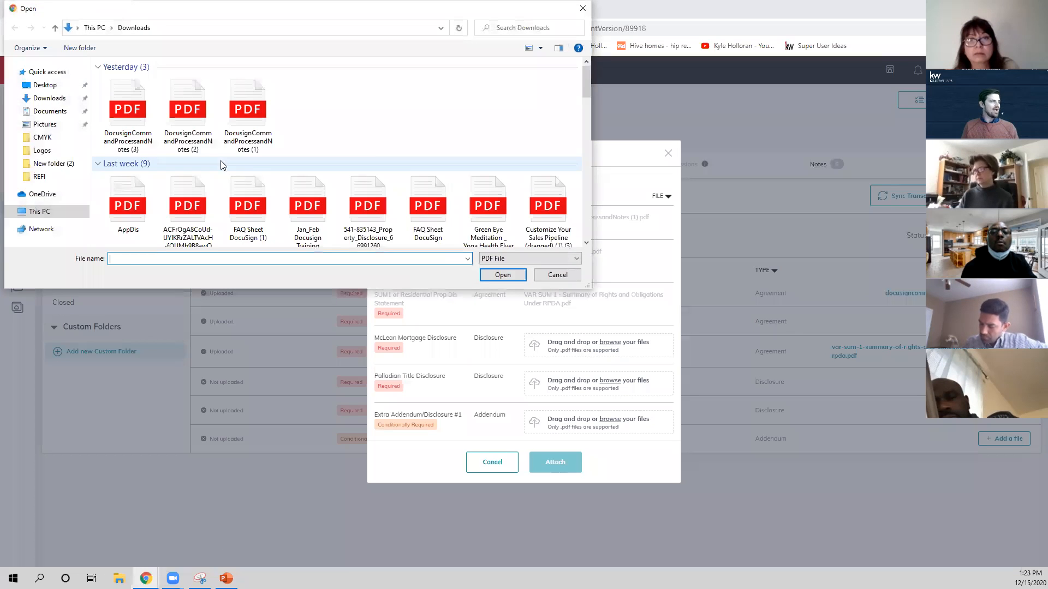
click(187, 112)
click(502, 275)
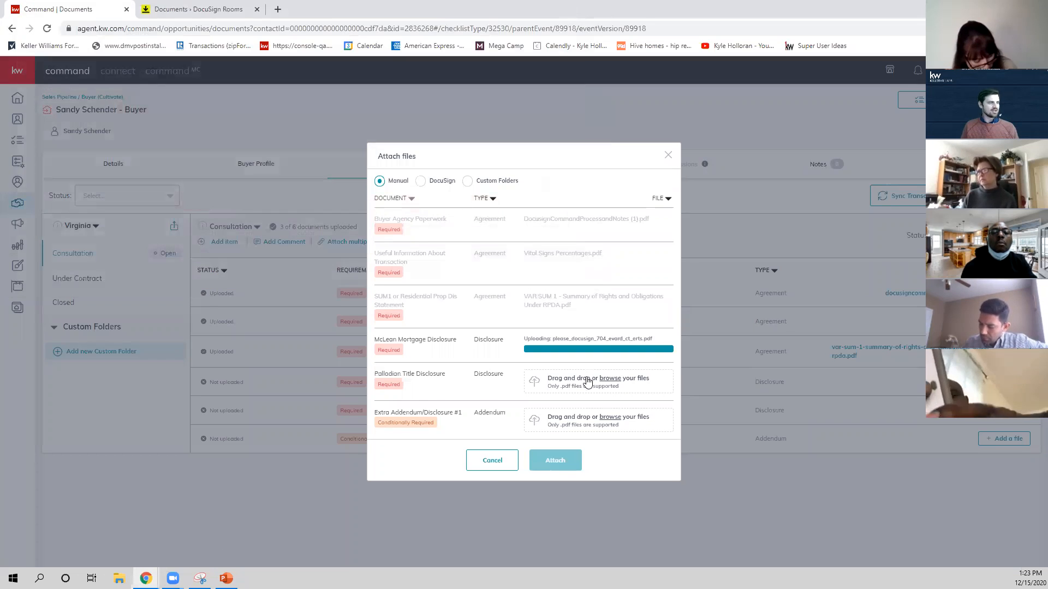
click(586, 381)
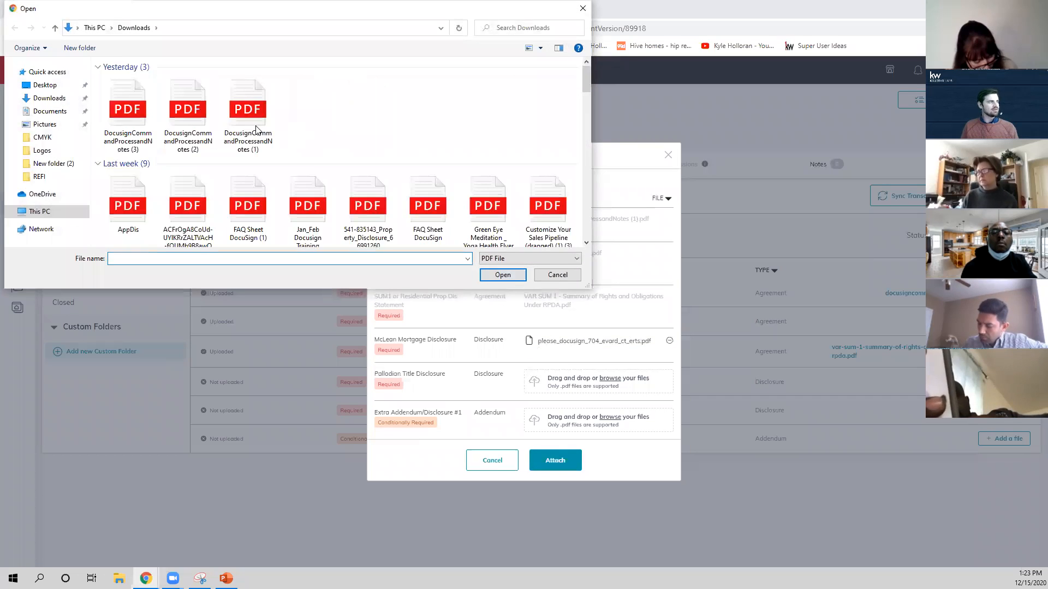
click(367, 211)
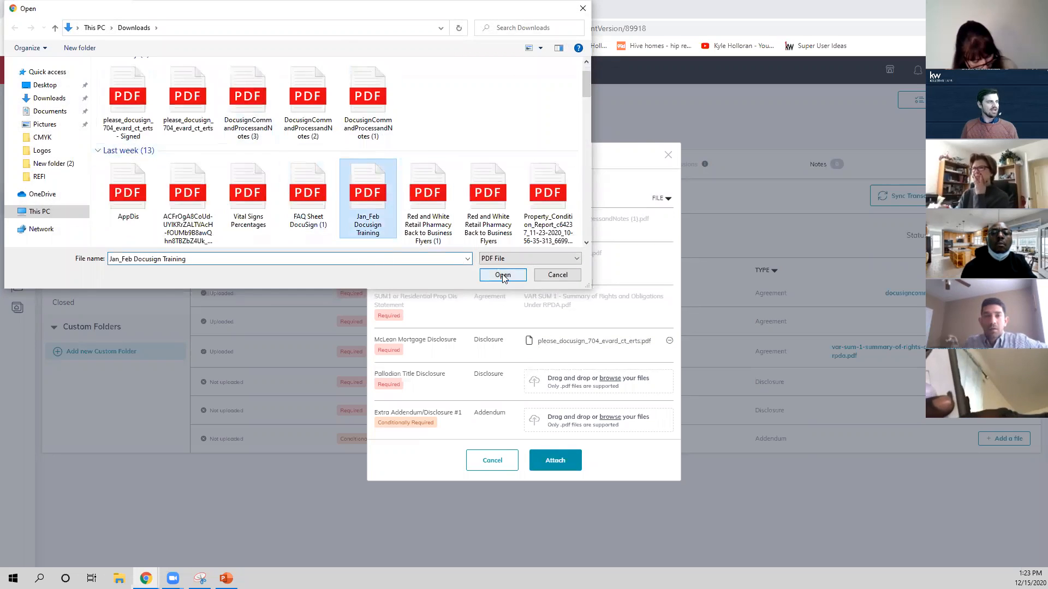
click(503, 274)
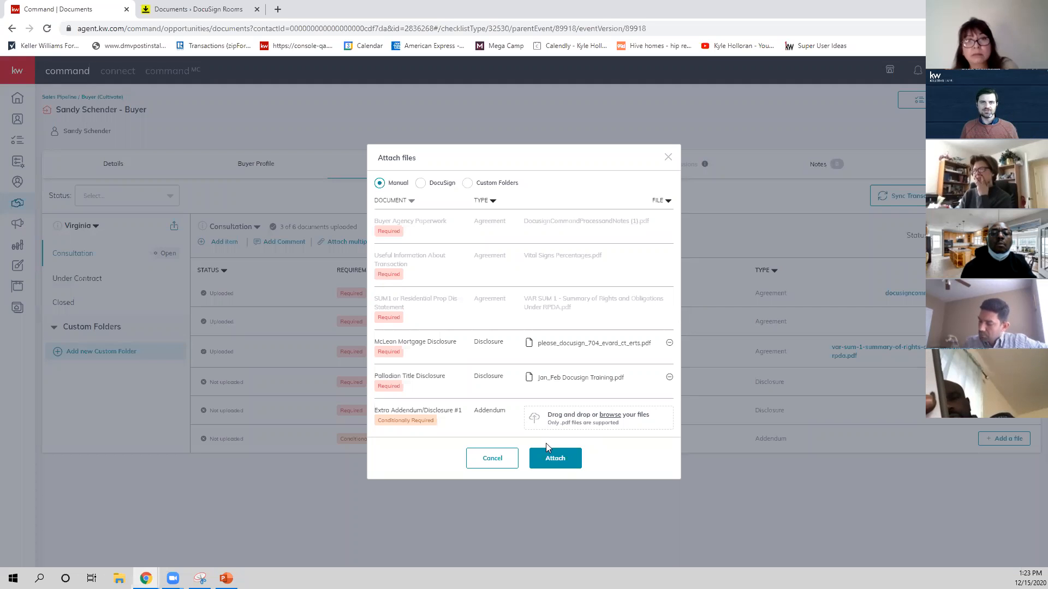
click(555, 458)
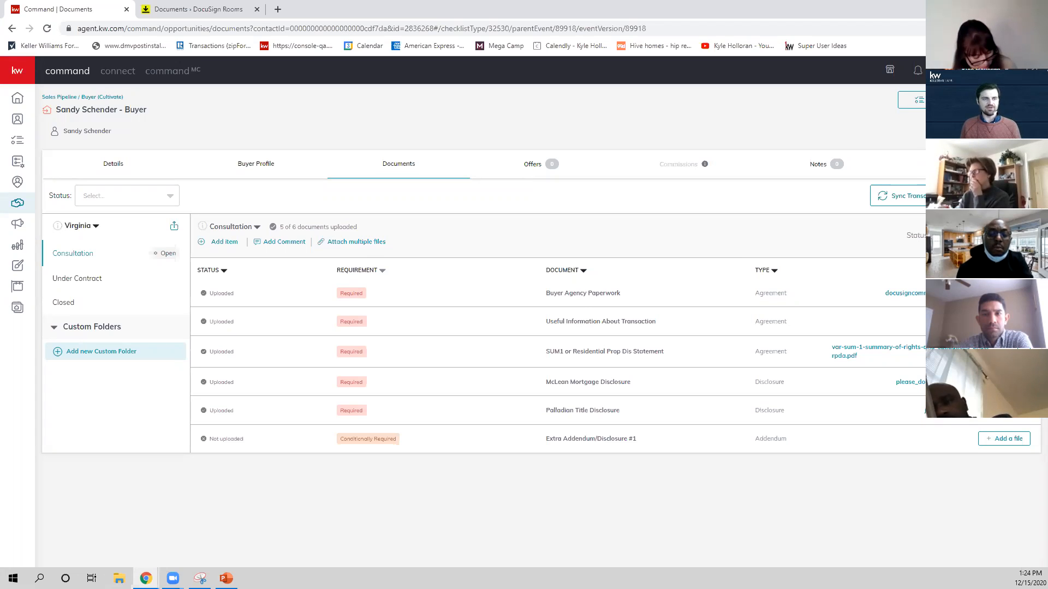
Submit the Consultation checklist to the MC for review.
click(996, 235)
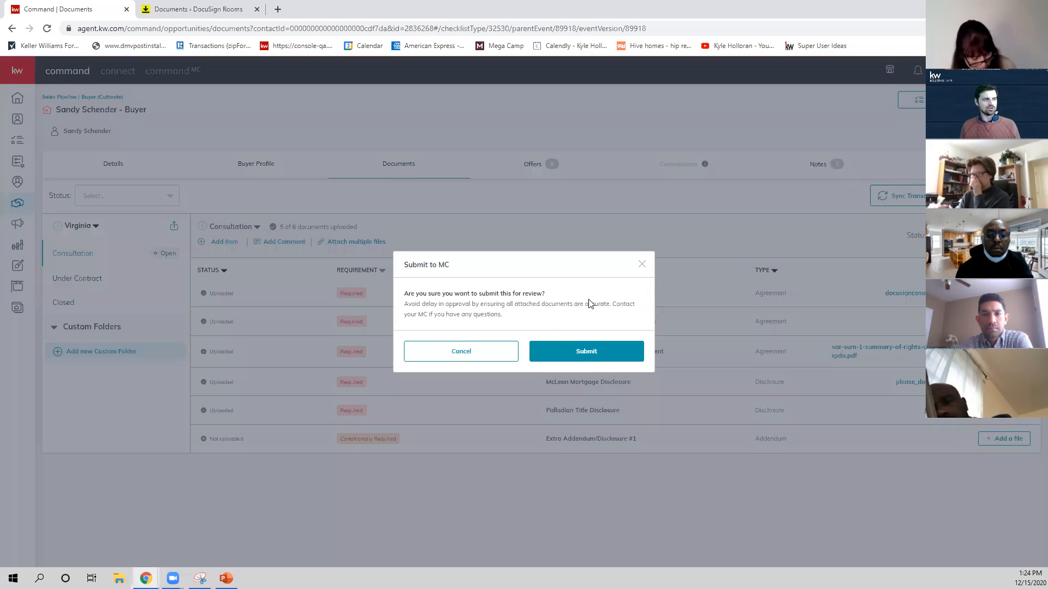
click(592, 355)
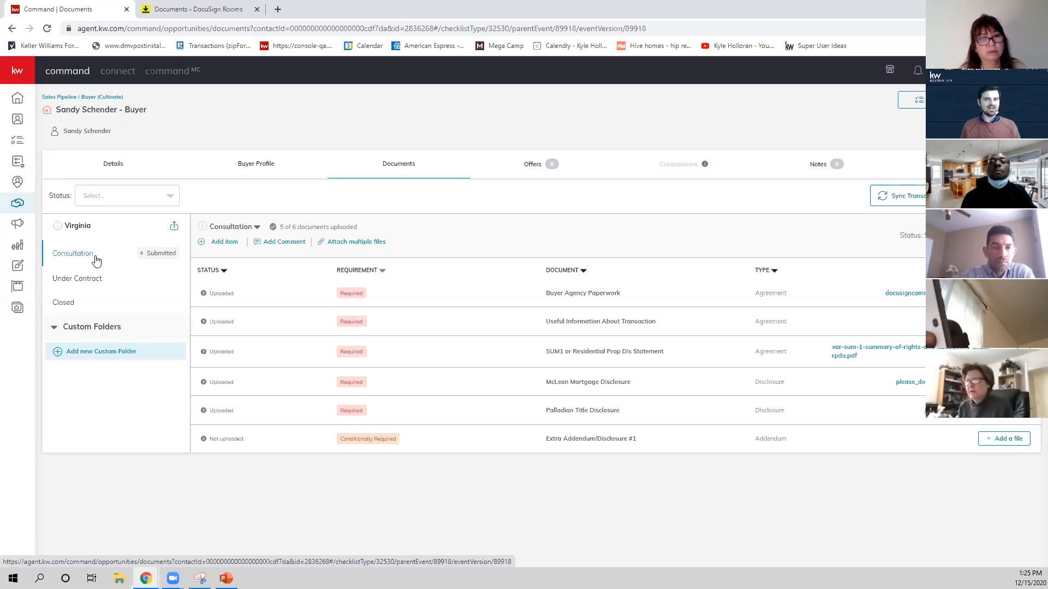
Create a custom folder named Misc Documents for the opportunity.
click(112, 358)
click(479, 310)
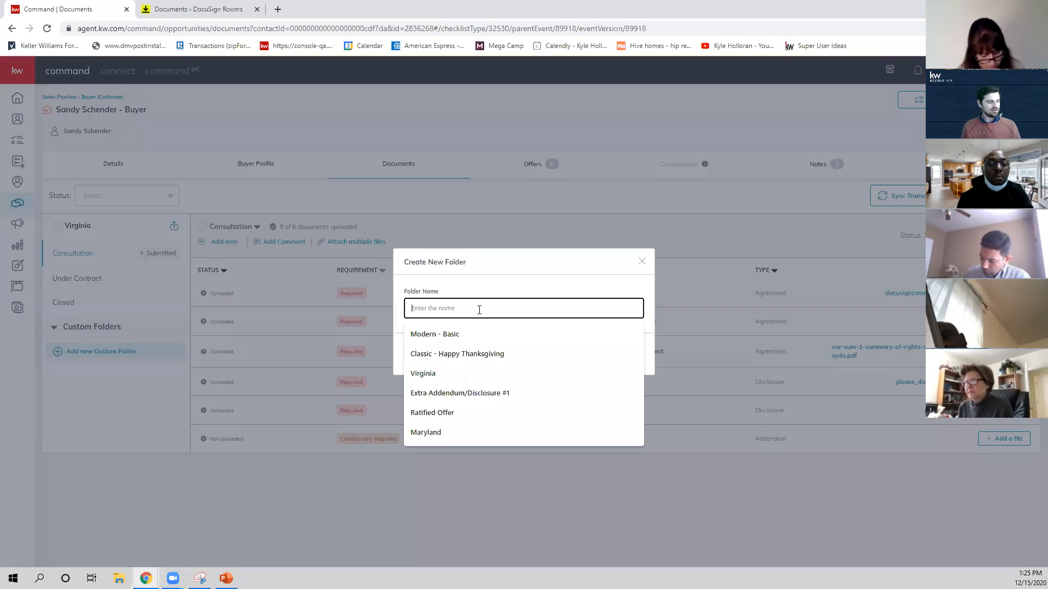
text(Misc Documents)
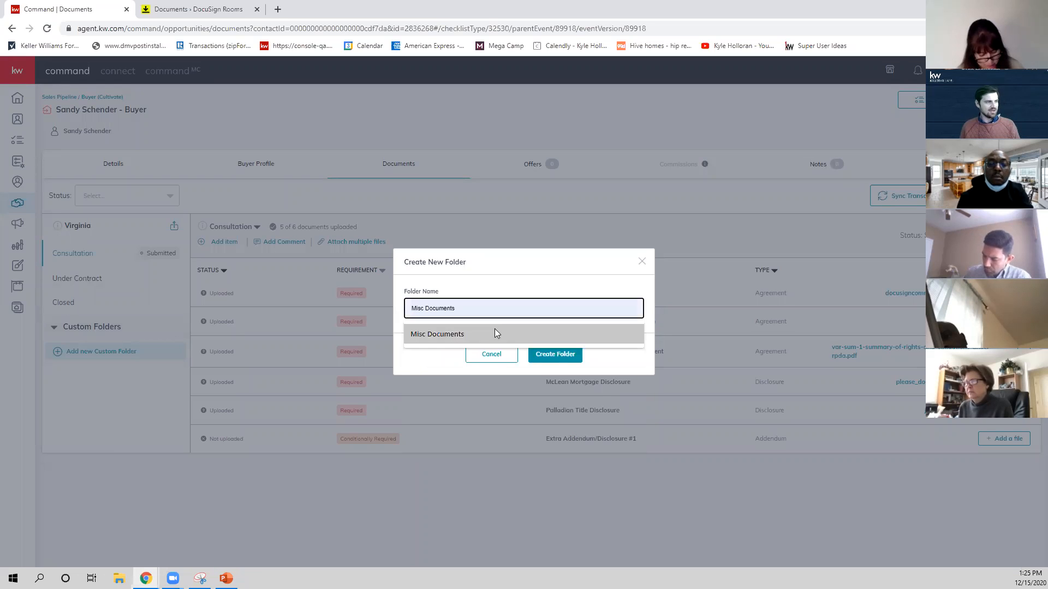
click(494, 333)
click(554, 354)
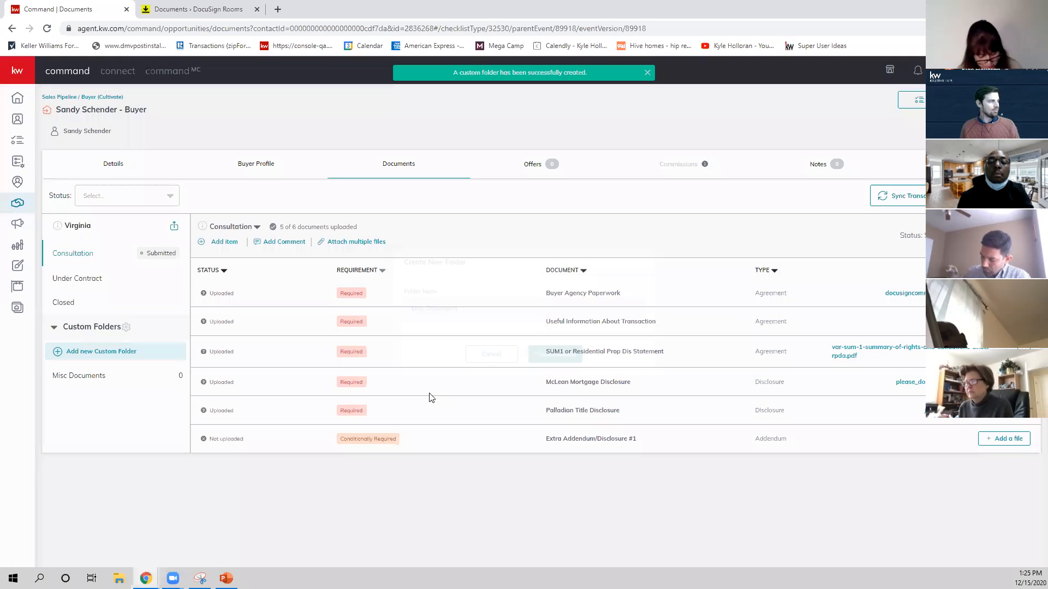
Add DocusignCommandProcessandNotes (3) from Downloads to the Misc Documents folder as an Inspection document with the note "Hi".
click(87, 380)
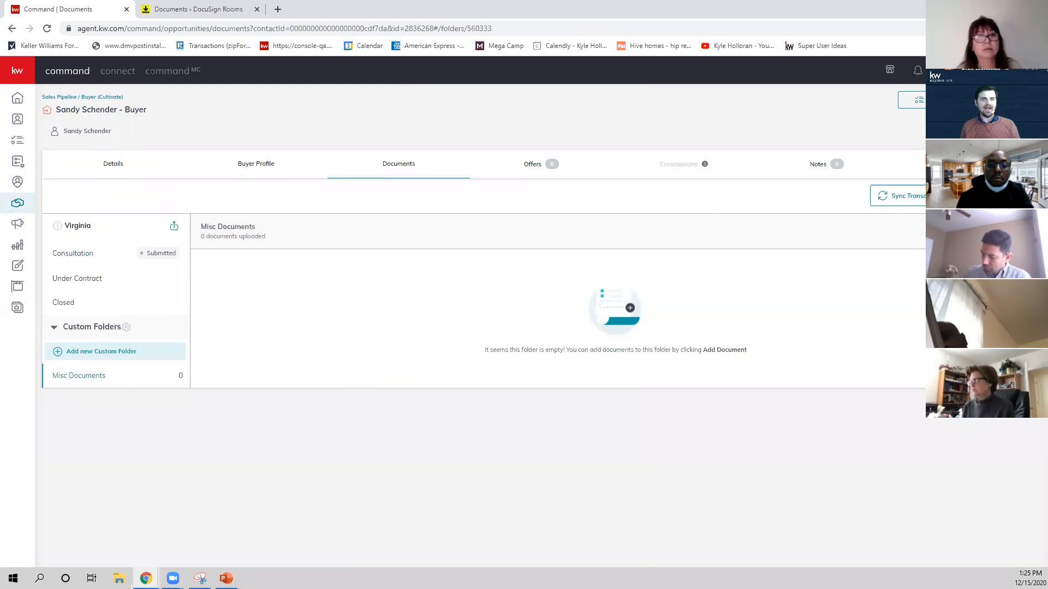
click(994, 196)
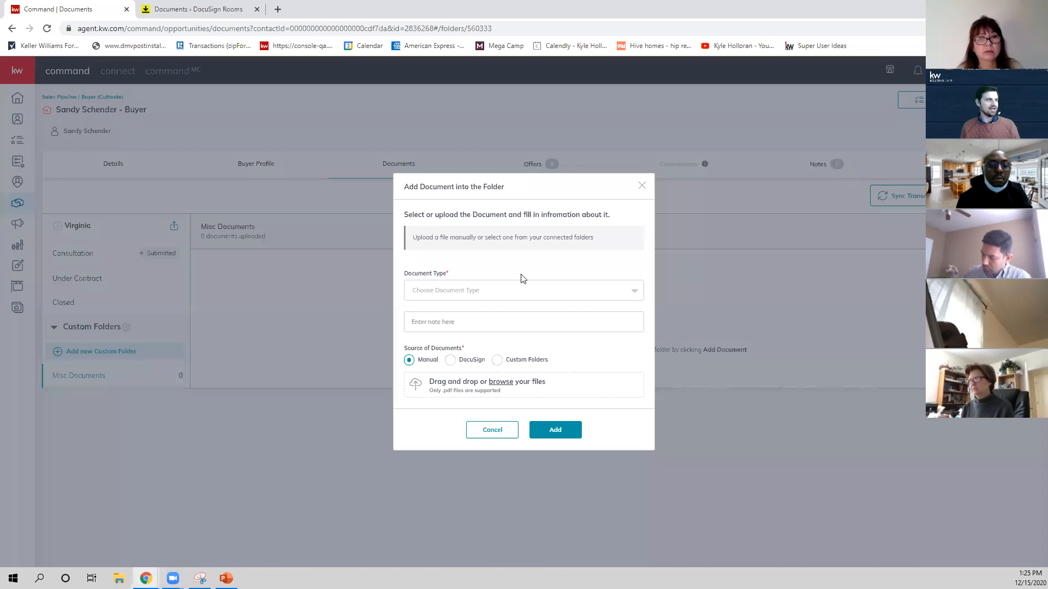
click(487, 291)
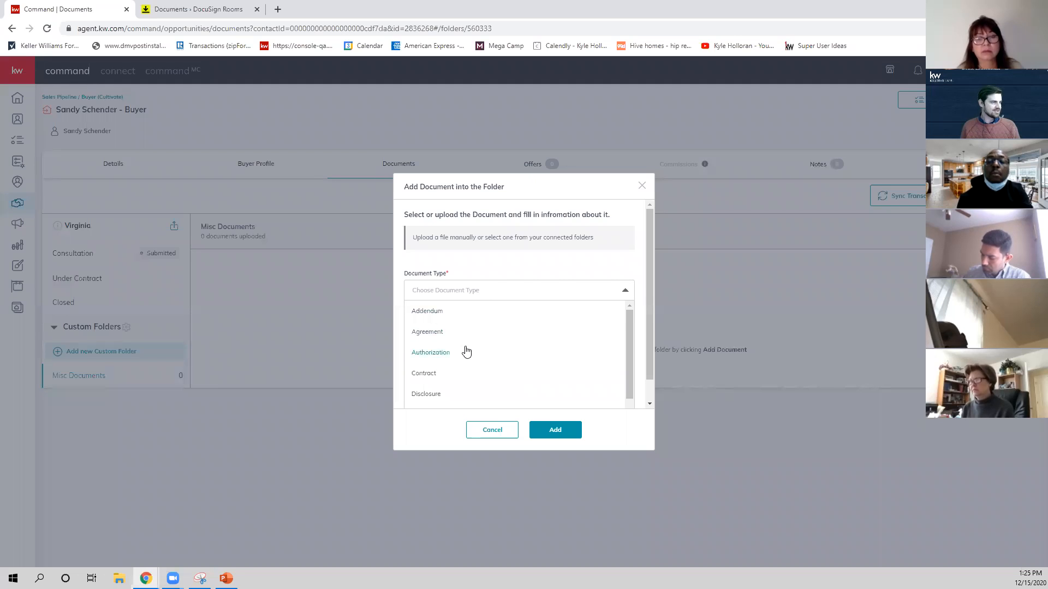
scroll(466, 352, down, 1)
click(449, 365)
click(464, 326)
text(Hi)
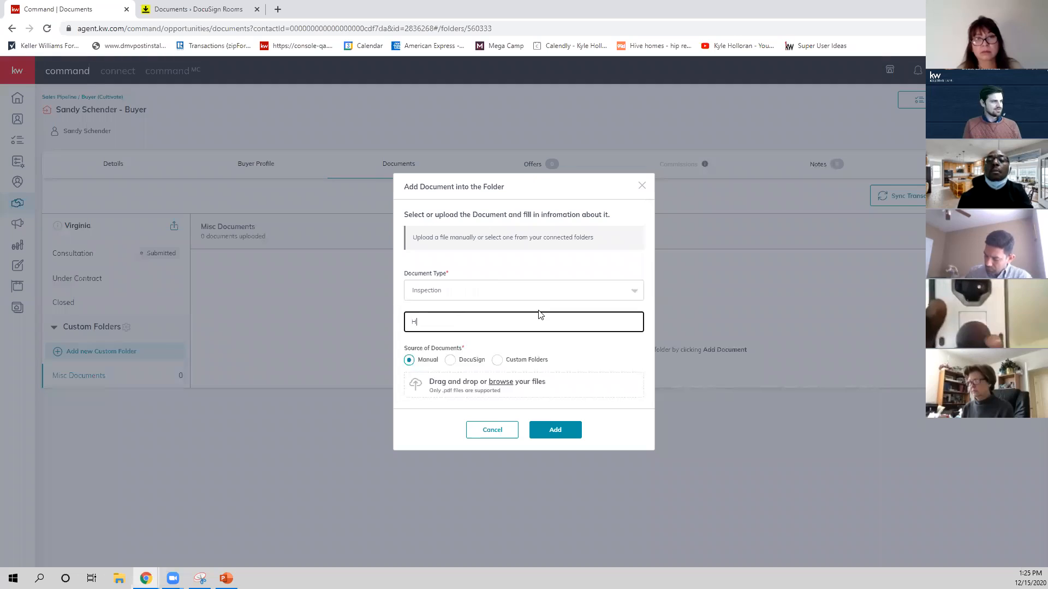
click(500, 381)
click(127, 112)
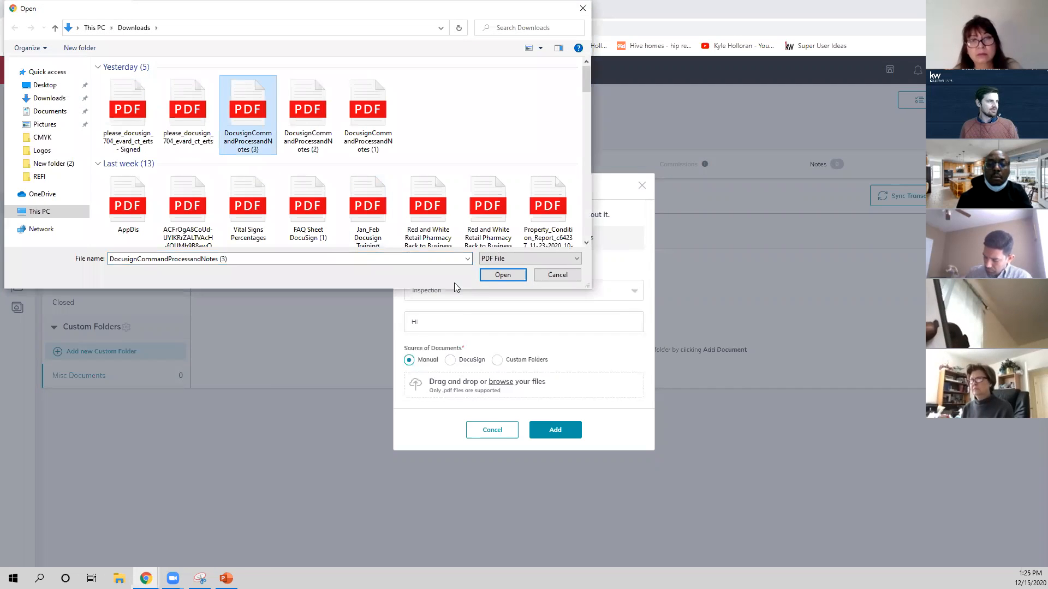
click(503, 274)
click(556, 421)
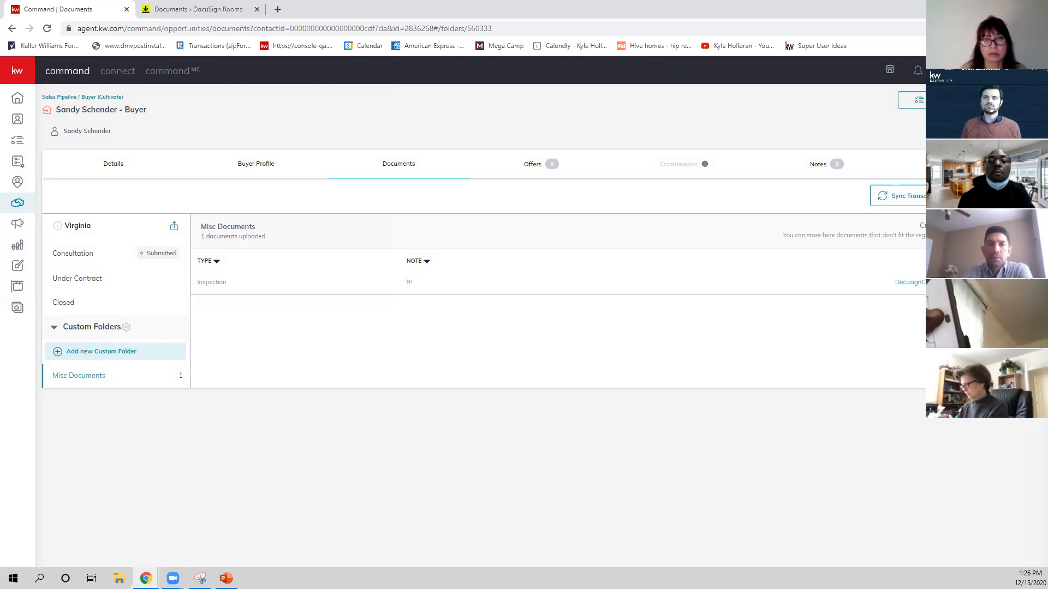
Return to the Consultation checklist, then switch to Command MC and open the submitted buyer opportunity's documents from the compliance requests.
click(61, 254)
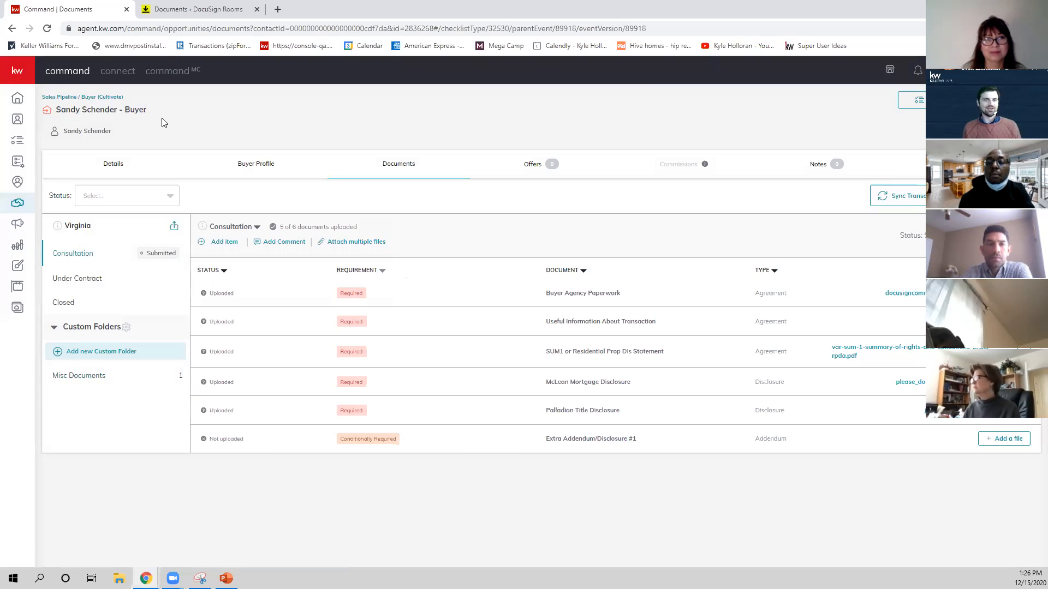
click(182, 80)
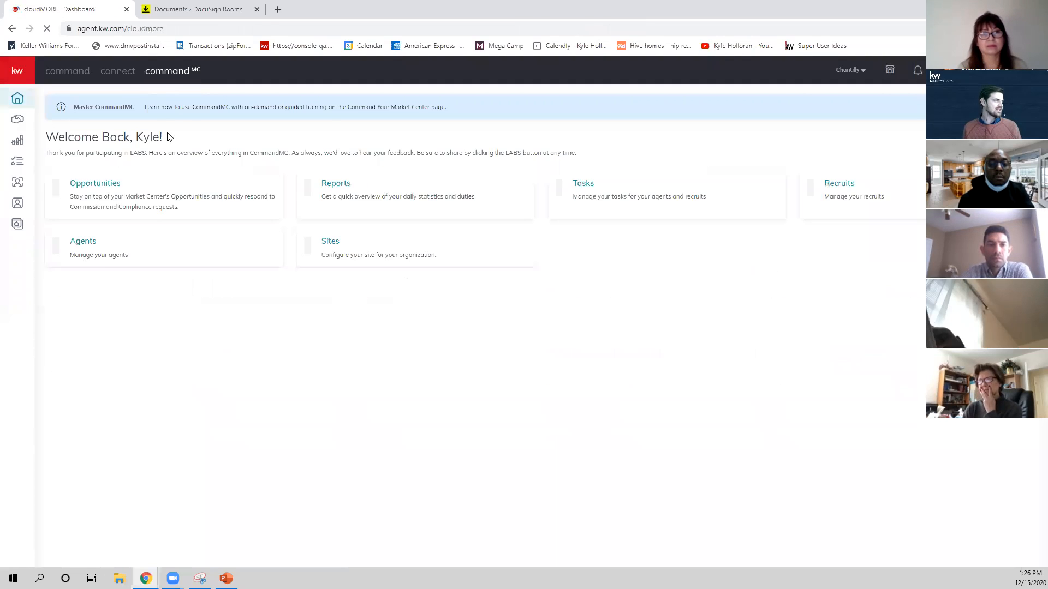
click(119, 195)
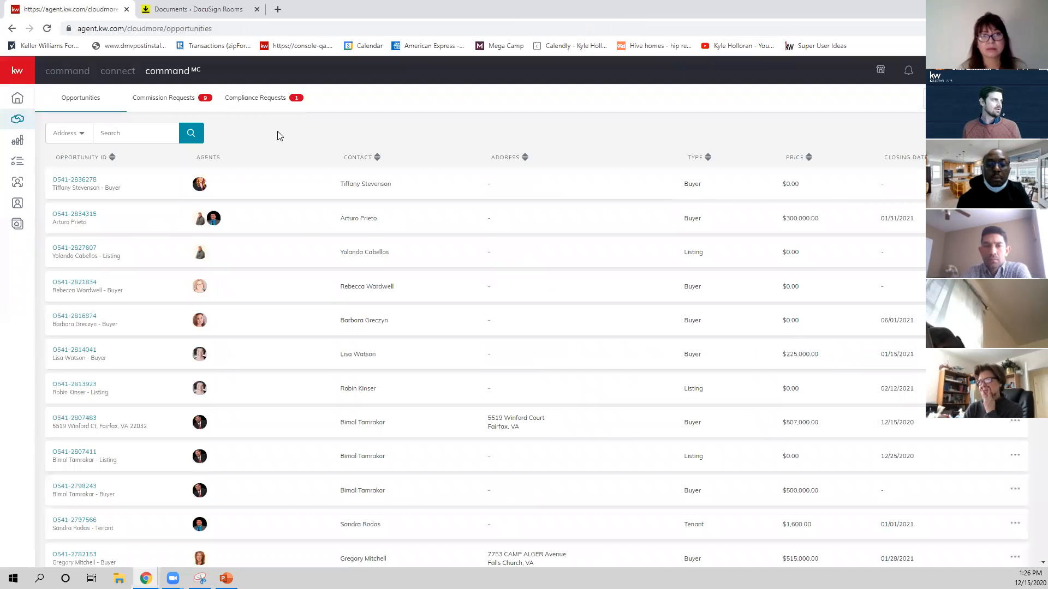
click(283, 102)
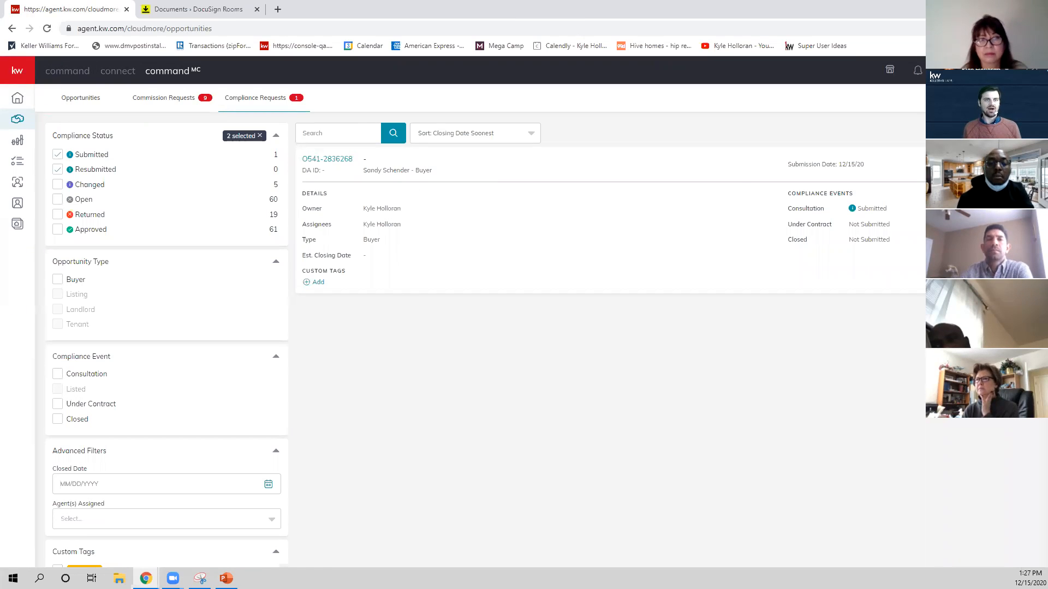
click(996, 165)
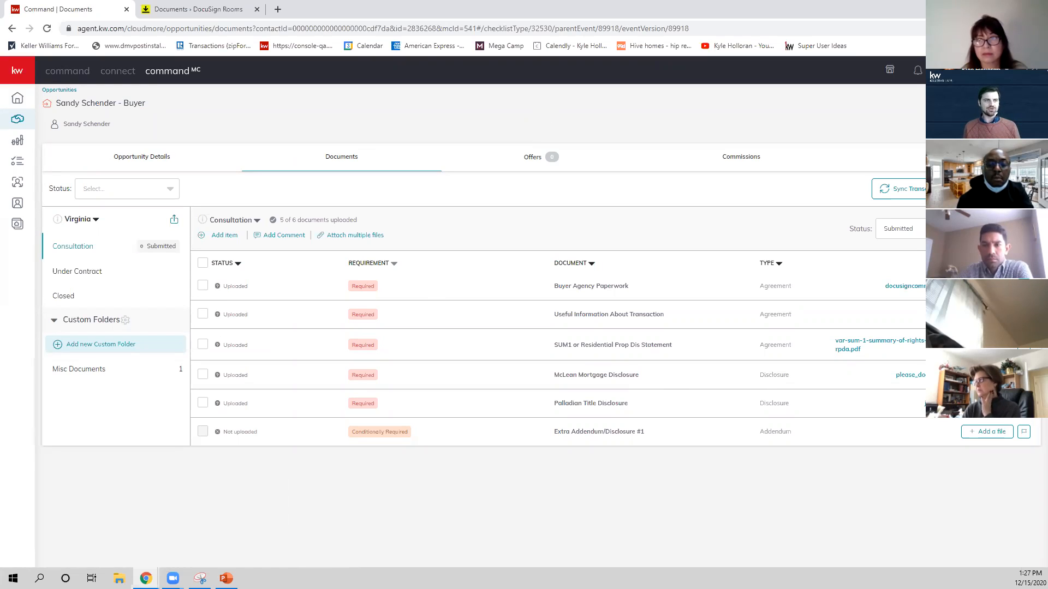
Review the file attached to Buyer Agency Paperwork in the Consultation checklist and approve the document.
click(905, 286)
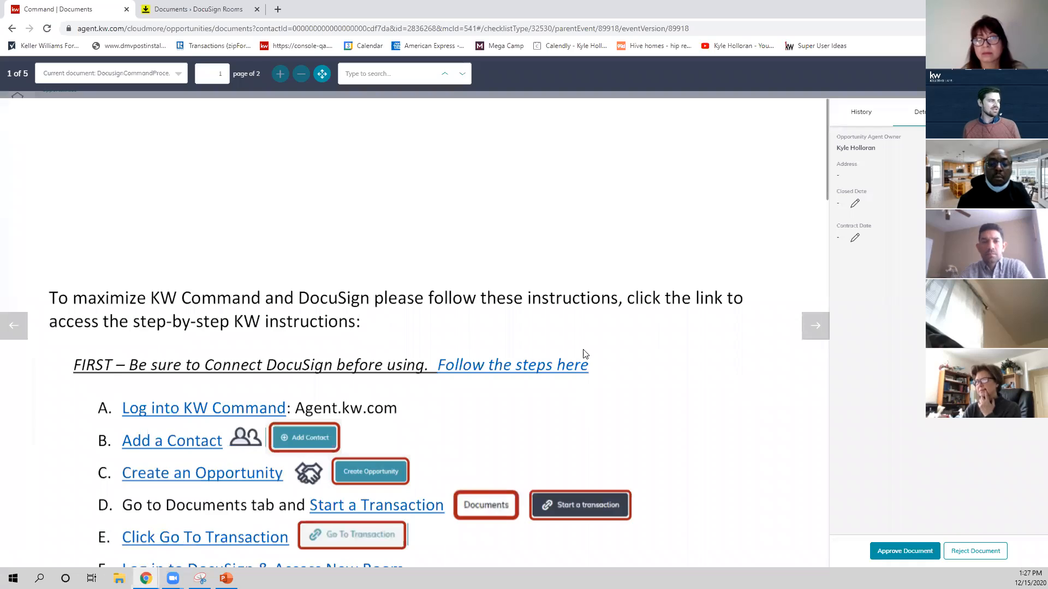
scroll(578, 355, down, 7)
scroll(578, 354, up, 6)
scroll(578, 354, down, 7)
scroll(578, 354, up, 2)
scroll(578, 354, down, 12)
scroll(578, 354, up, 18)
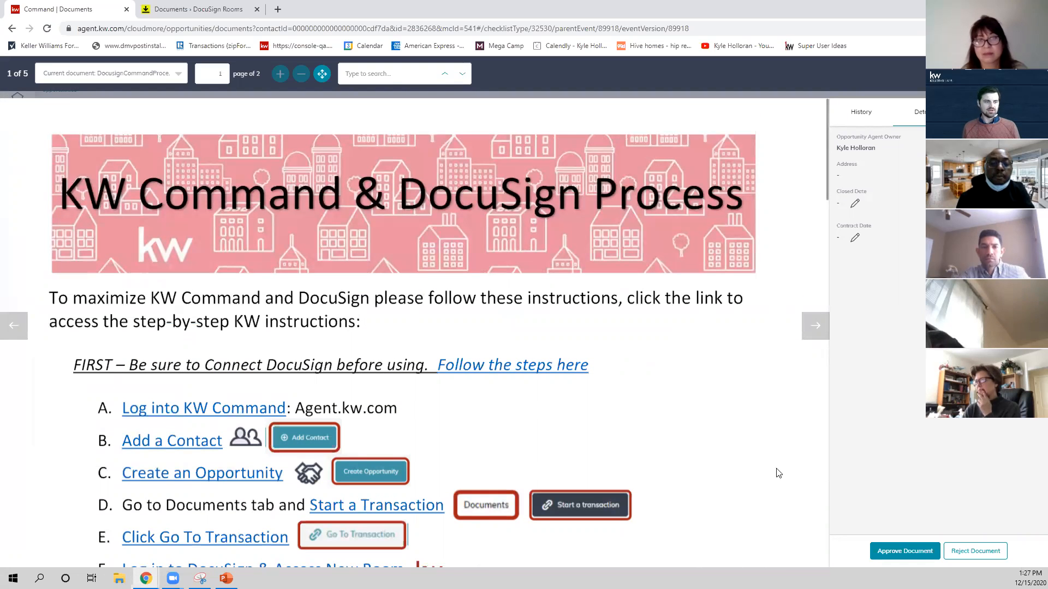
click(905, 554)
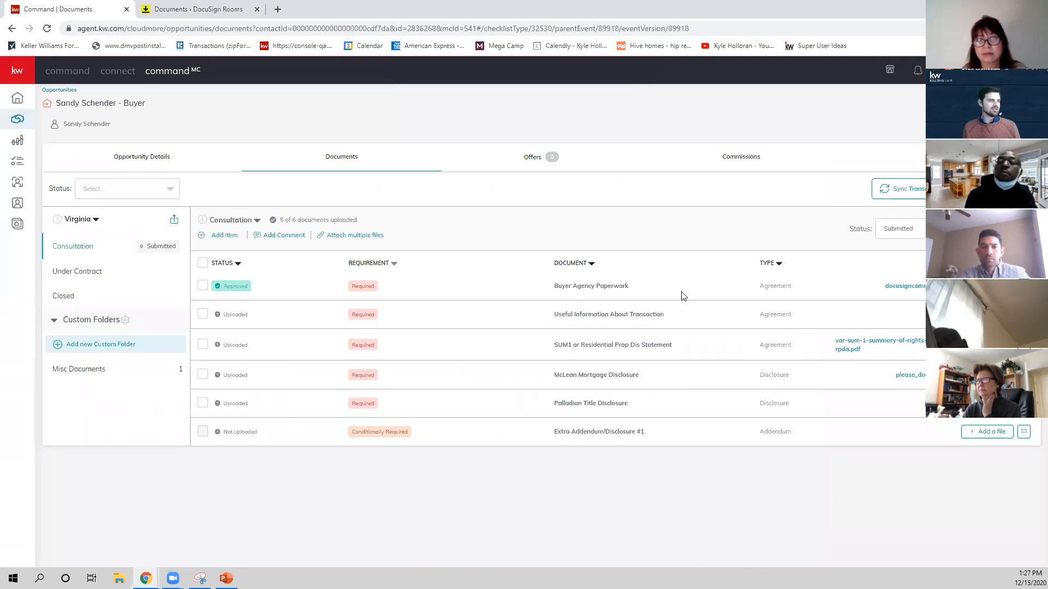
Approve the Useful Information About Transaction and SUM1 or Residential Prop Dis Statement documents.
click(956, 315)
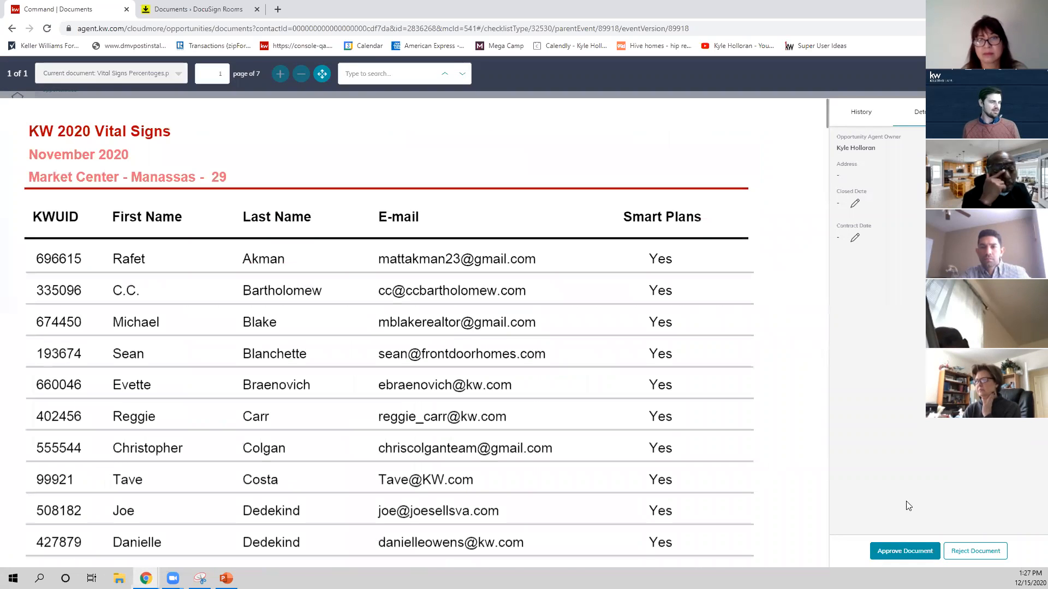
click(905, 552)
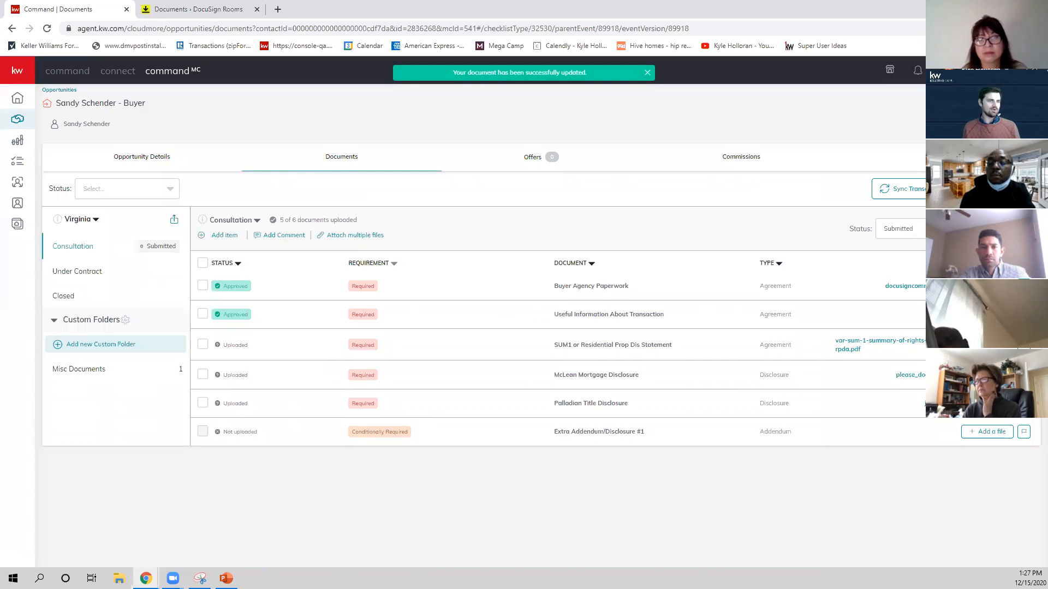
click(955, 342)
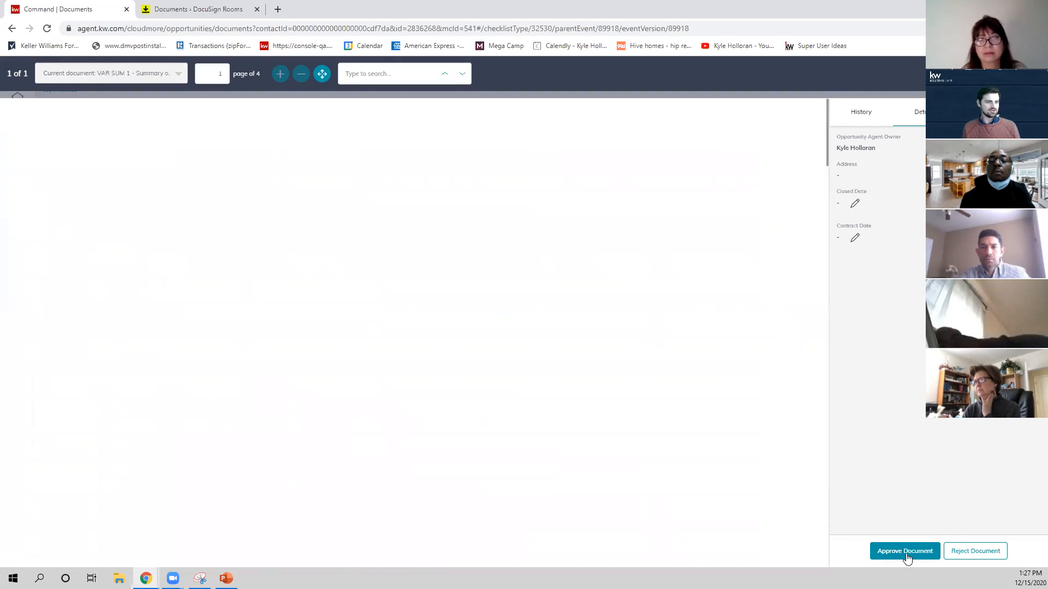
click(906, 555)
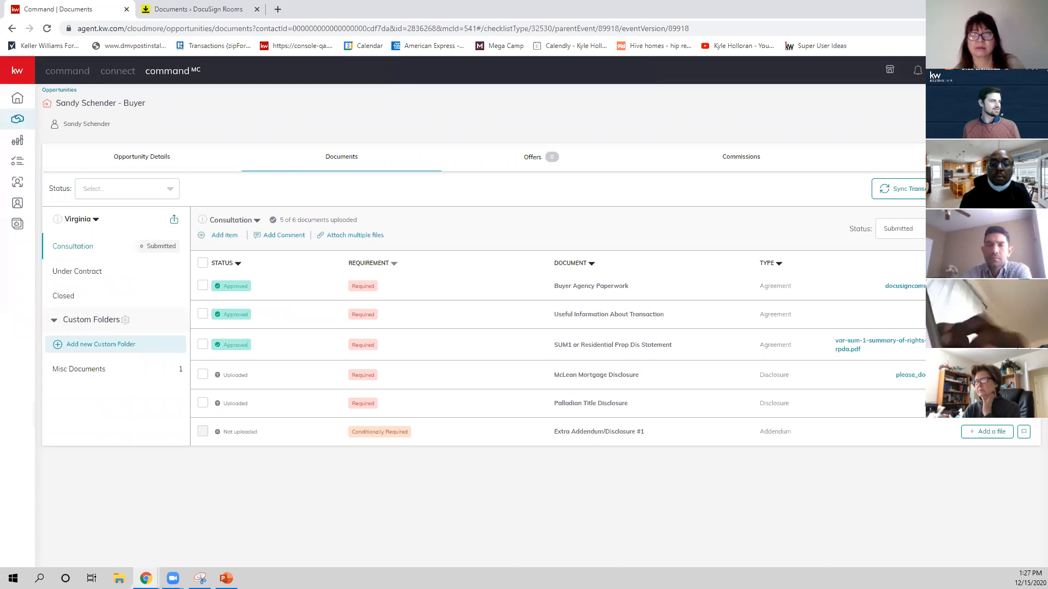
Reject the McLean Mortgage Disclosure document with the reason "Missing Initial".
click(911, 375)
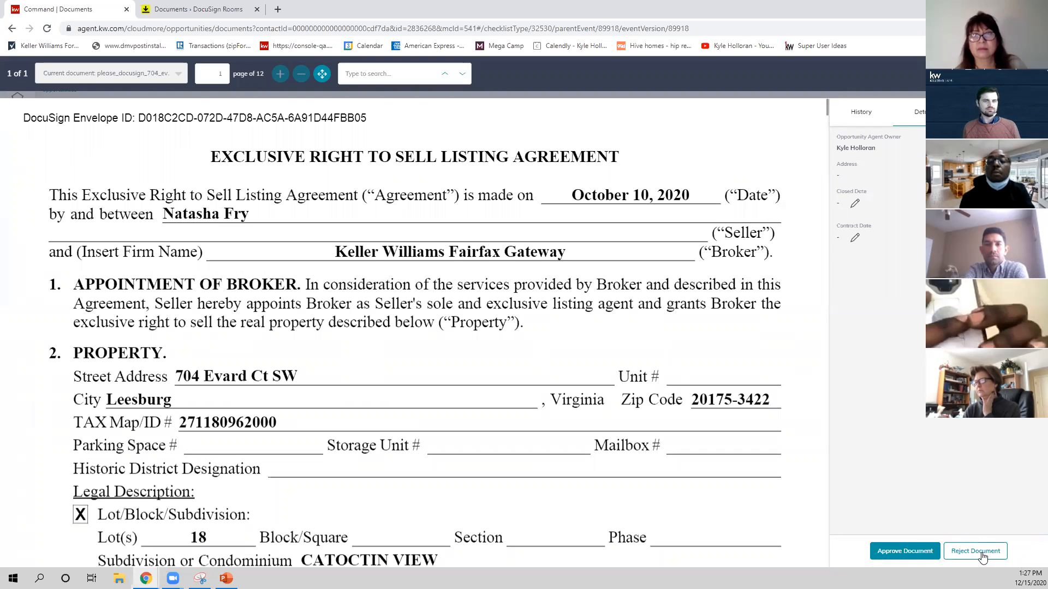
click(975, 551)
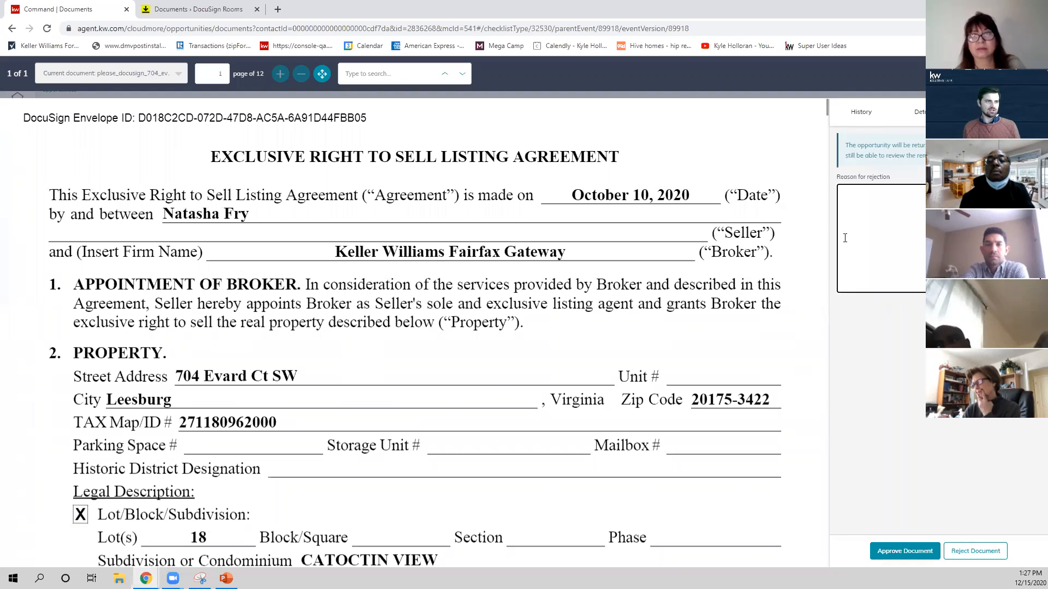
text(Missing Initial)
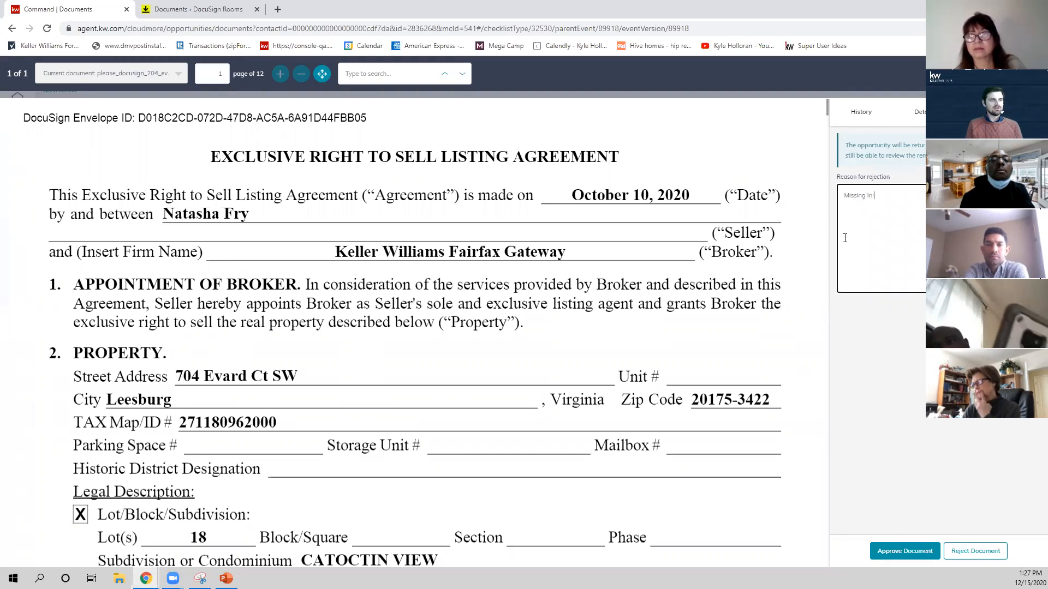
click(989, 551)
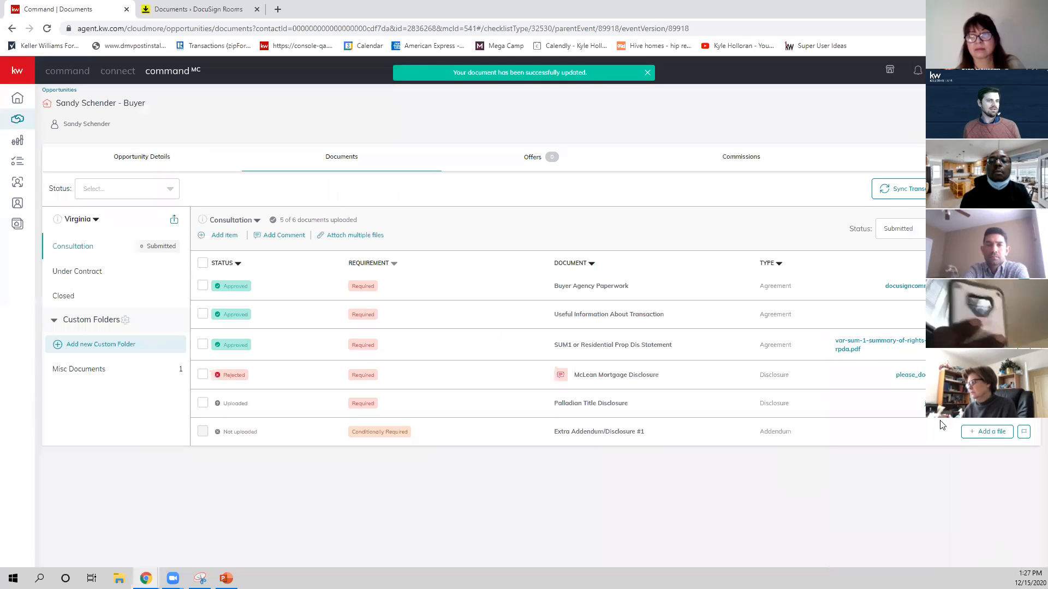
Approve the Palladian Title Disclosure document and set the Consultation checklist's status to Returned.
click(939, 404)
click(909, 552)
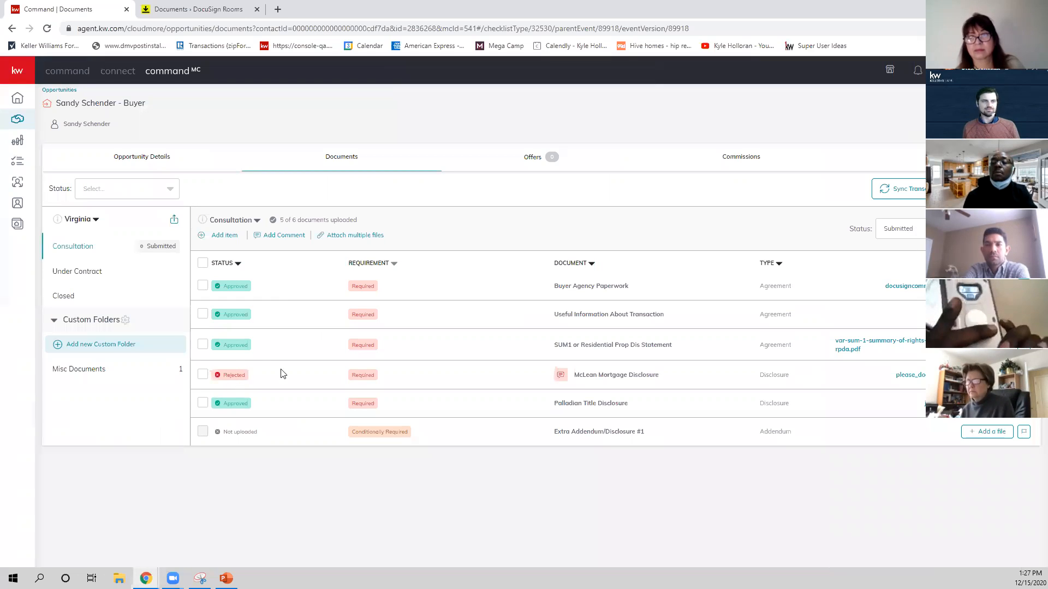
click(936, 228)
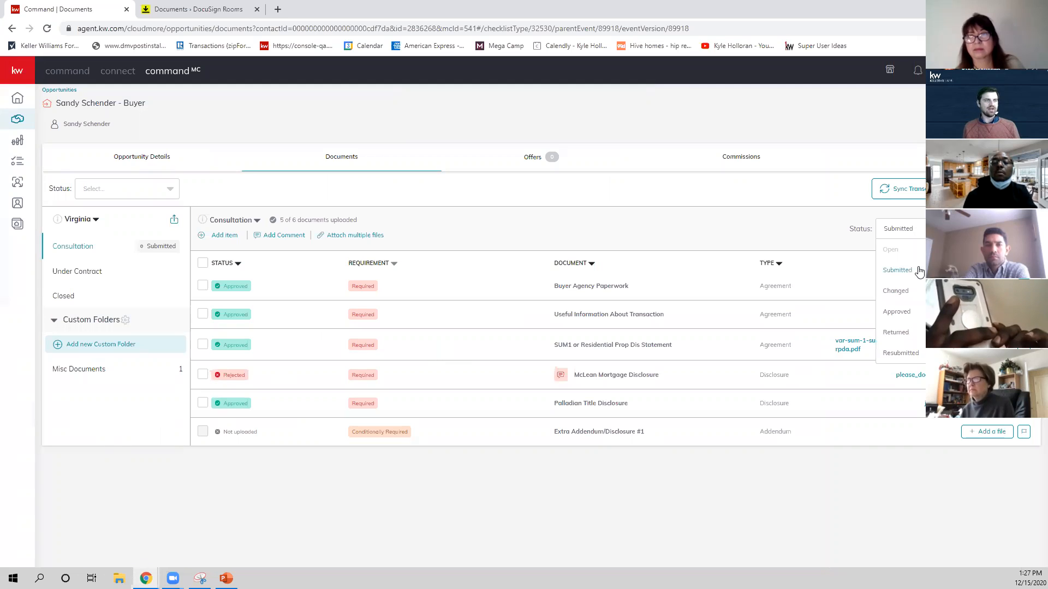
click(902, 334)
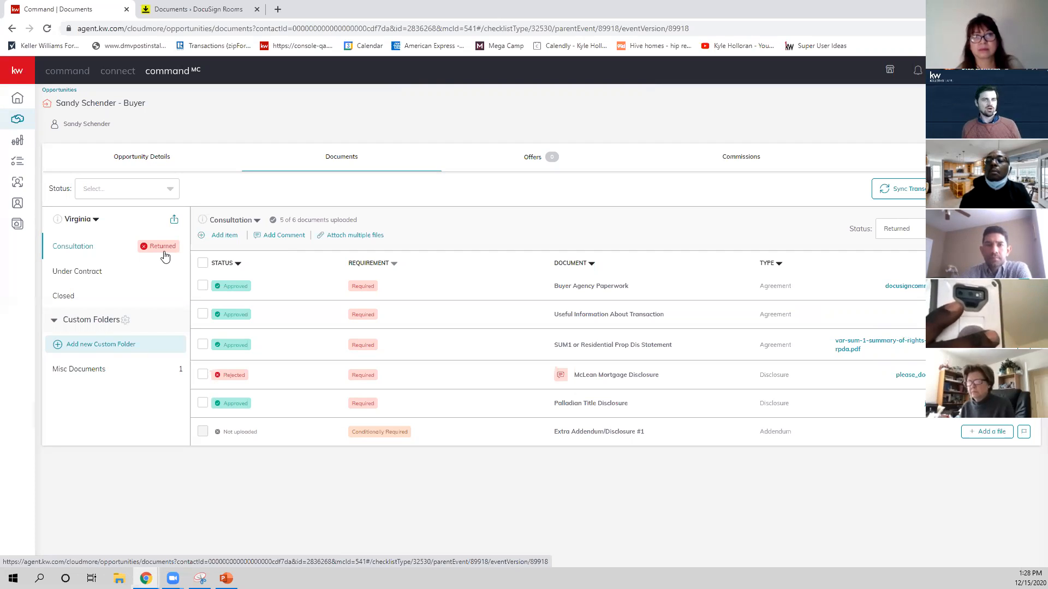
Switch to the agent-side Command and open the buyer opportunity from the notification about its returned compliance request.
click(65, 71)
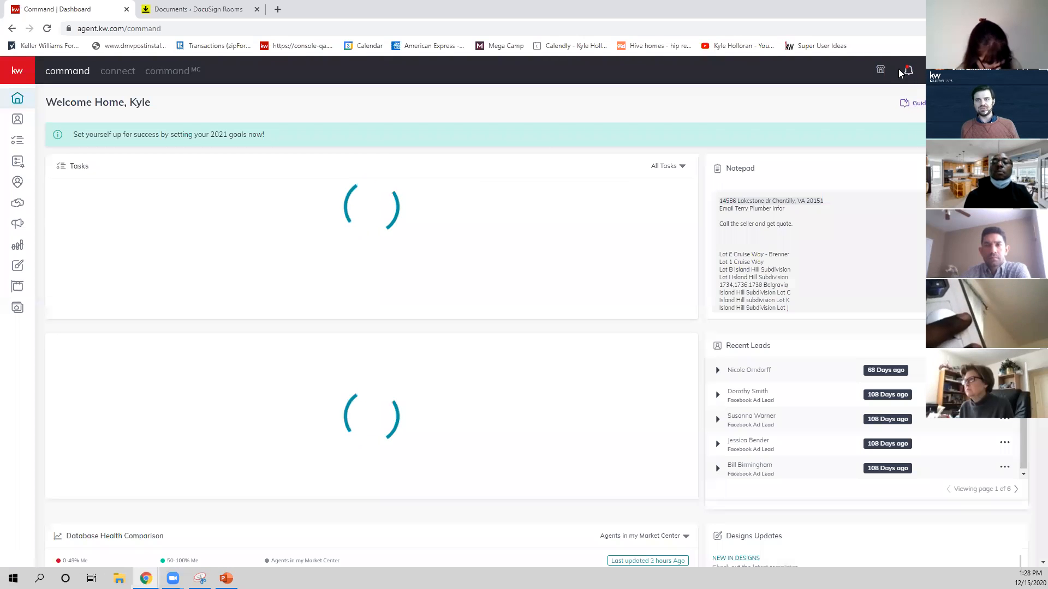
click(907, 71)
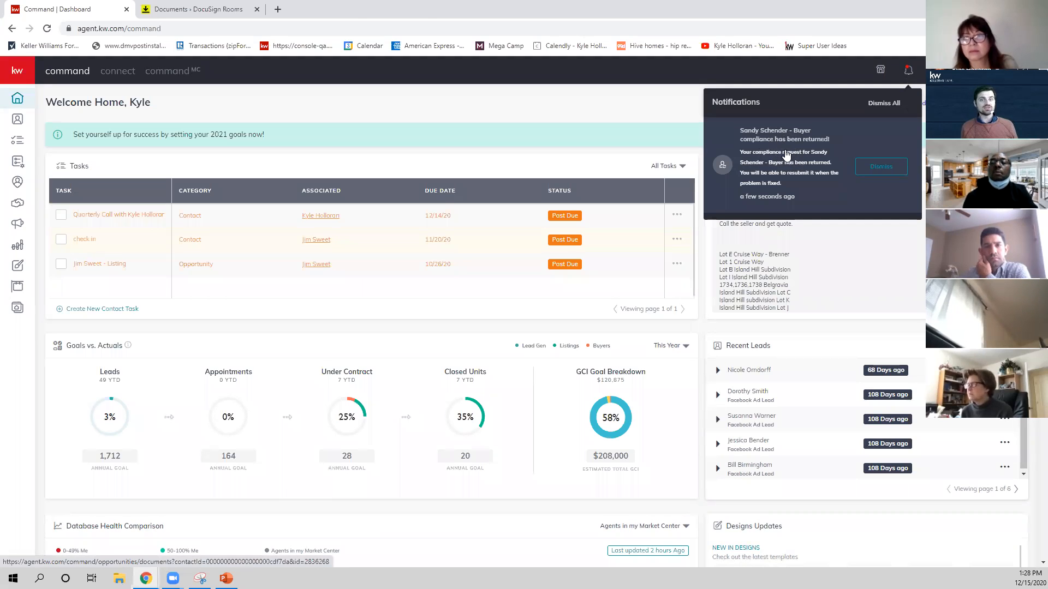
click(786, 155)
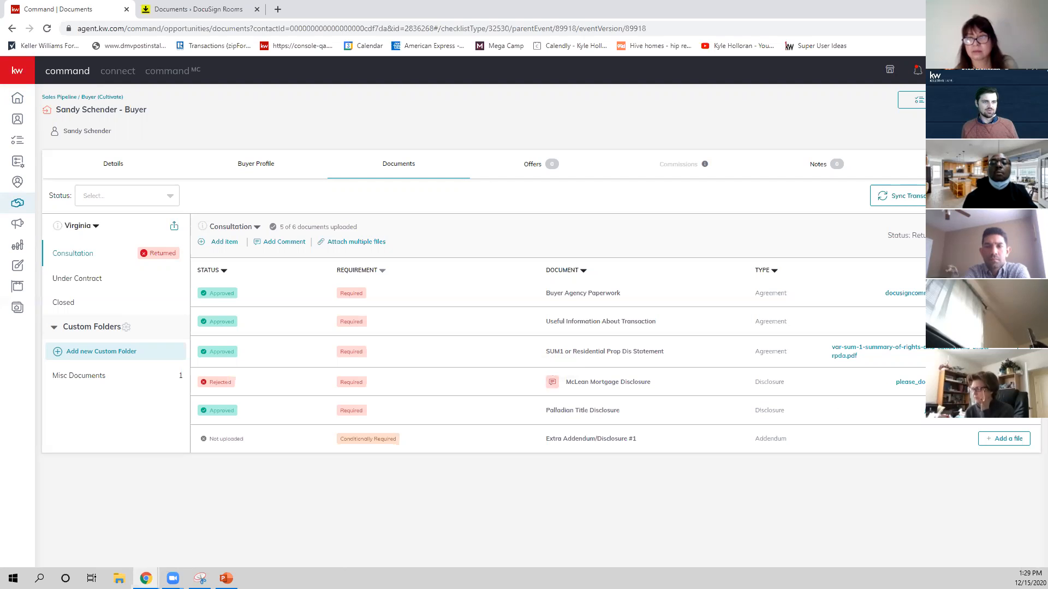
Replace the rejected McLean Mortgage Disclosure with the signed please_docusign PDF from Downloads and resubmit the Consultation checklist to the MC.
click(1017, 382)
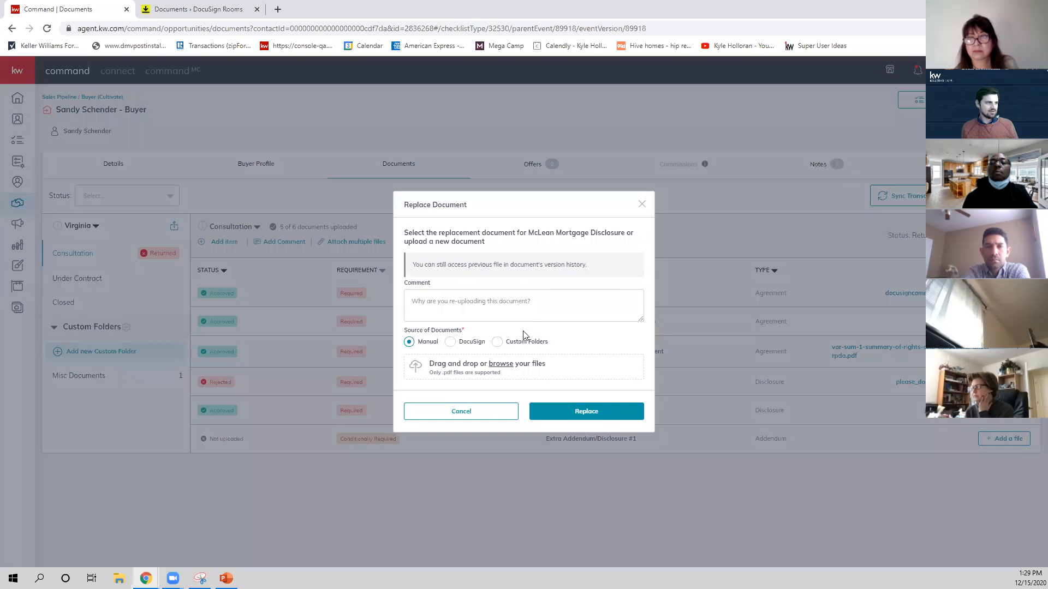
click(469, 370)
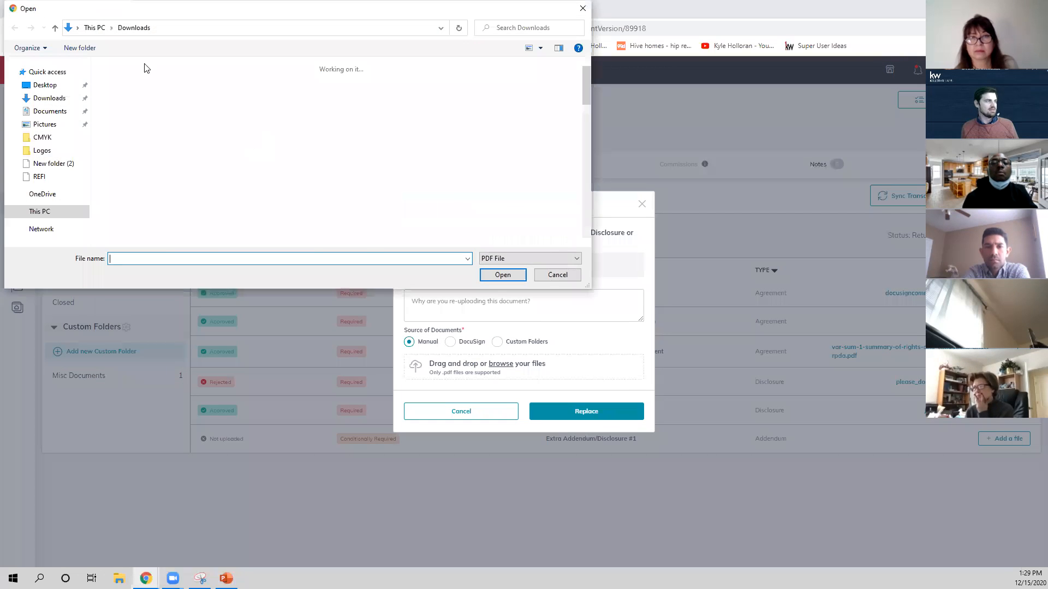
click(149, 133)
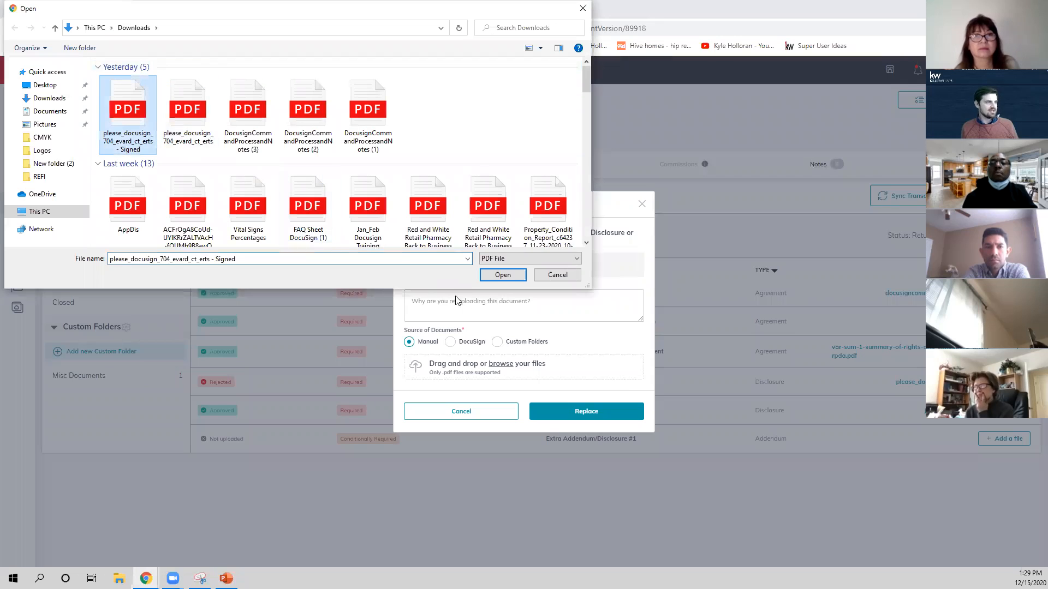
click(503, 275)
click(573, 403)
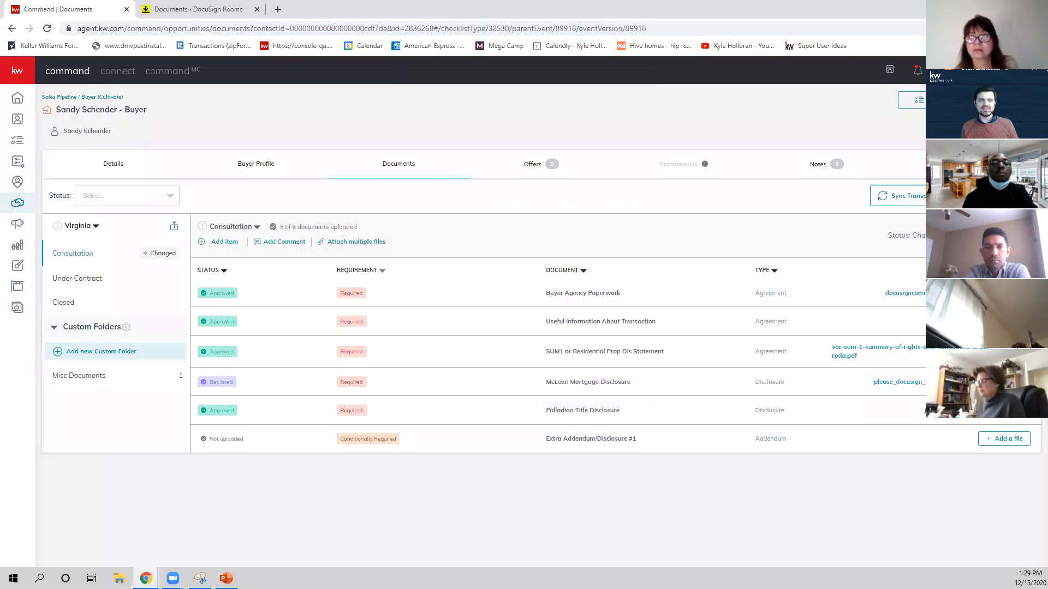
click(996, 235)
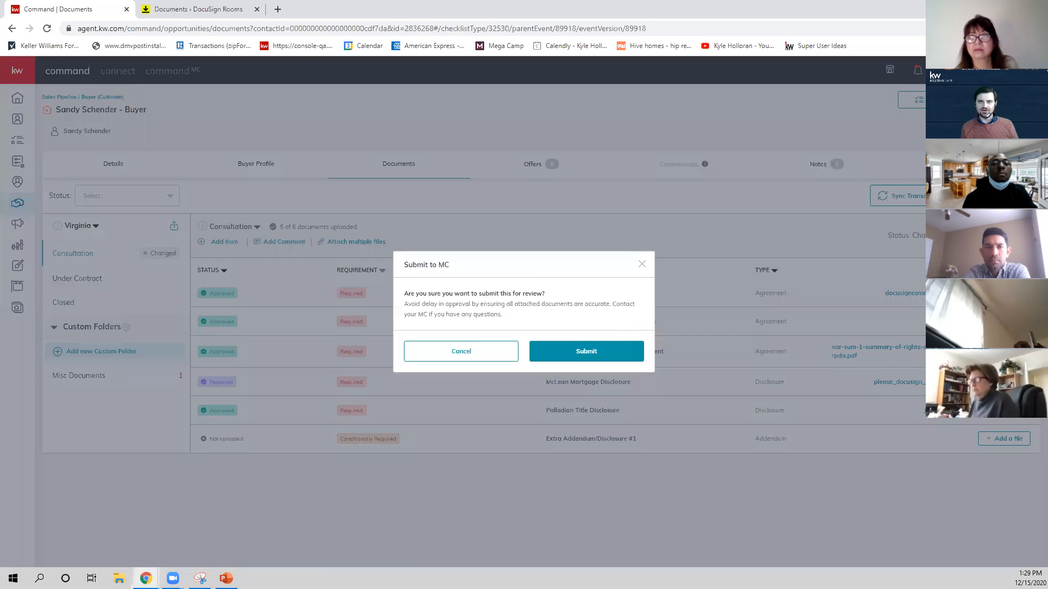
click(601, 352)
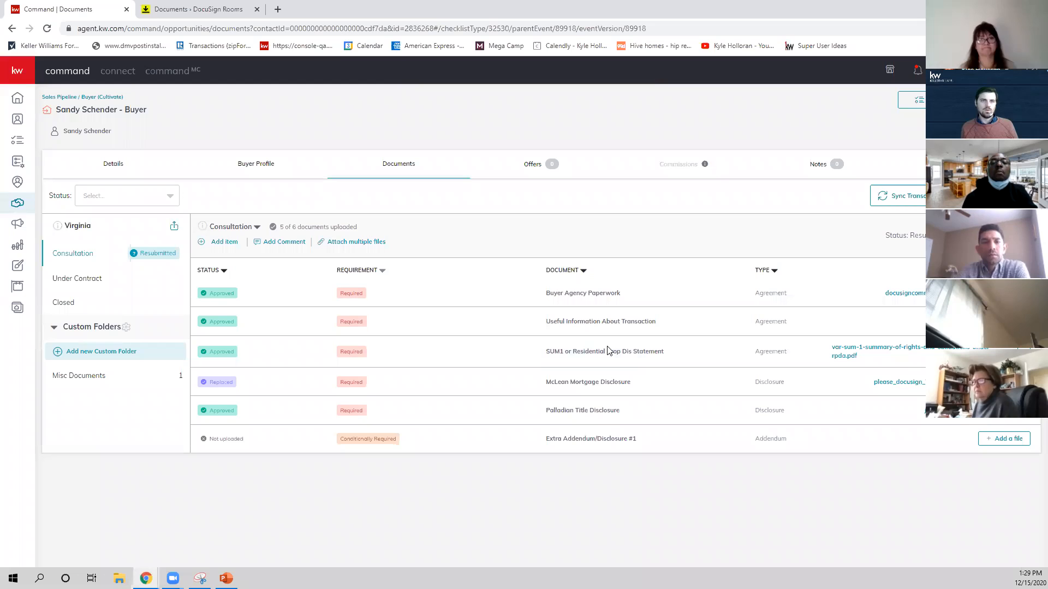
Switch to Command MC and open the resubmitted buyer opportunity's documents from the compliance requests.
click(173, 70)
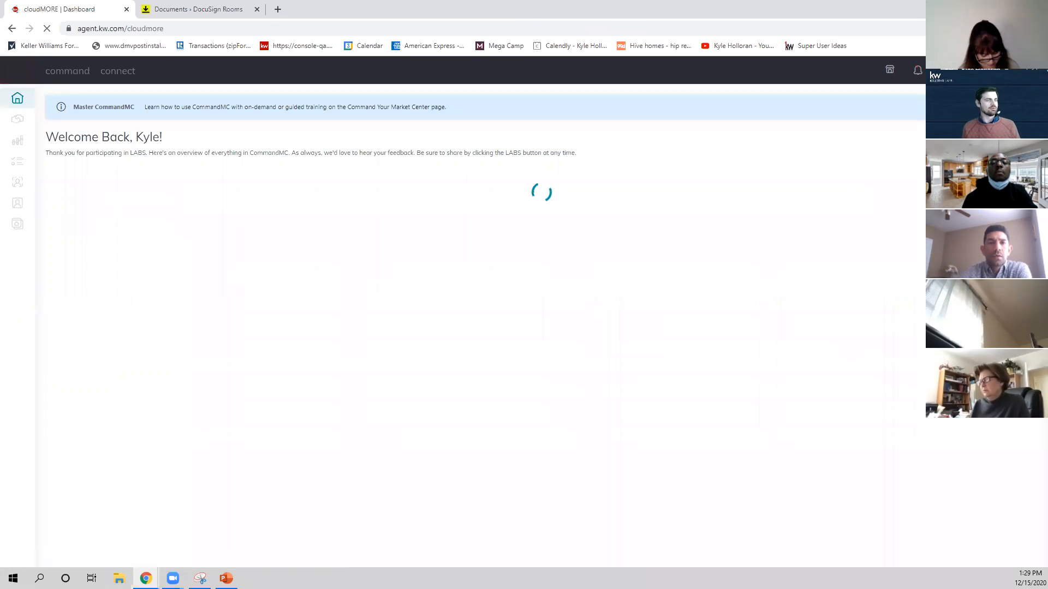
click(207, 188)
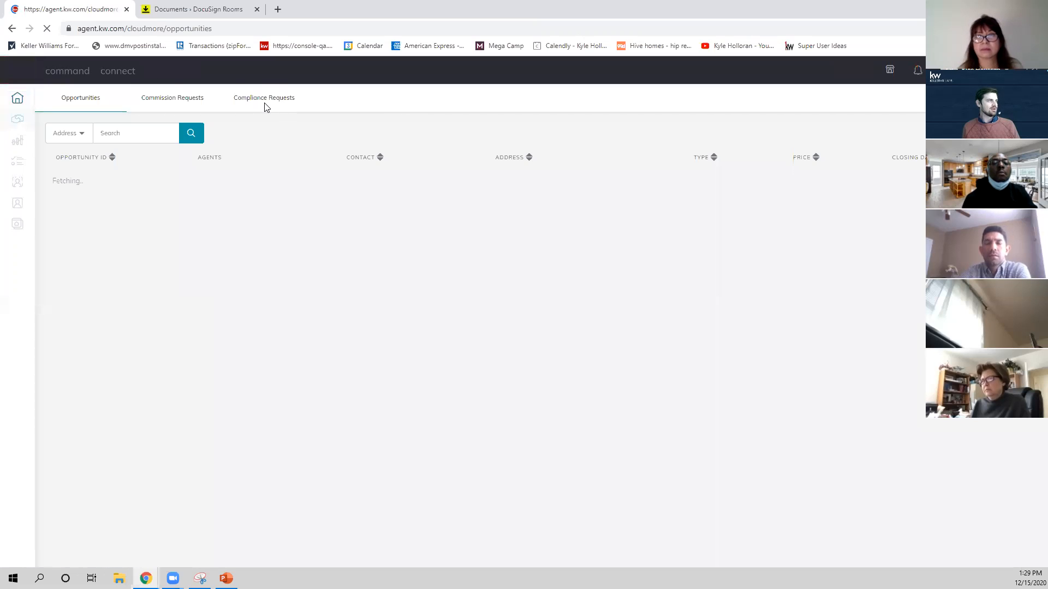
click(265, 102)
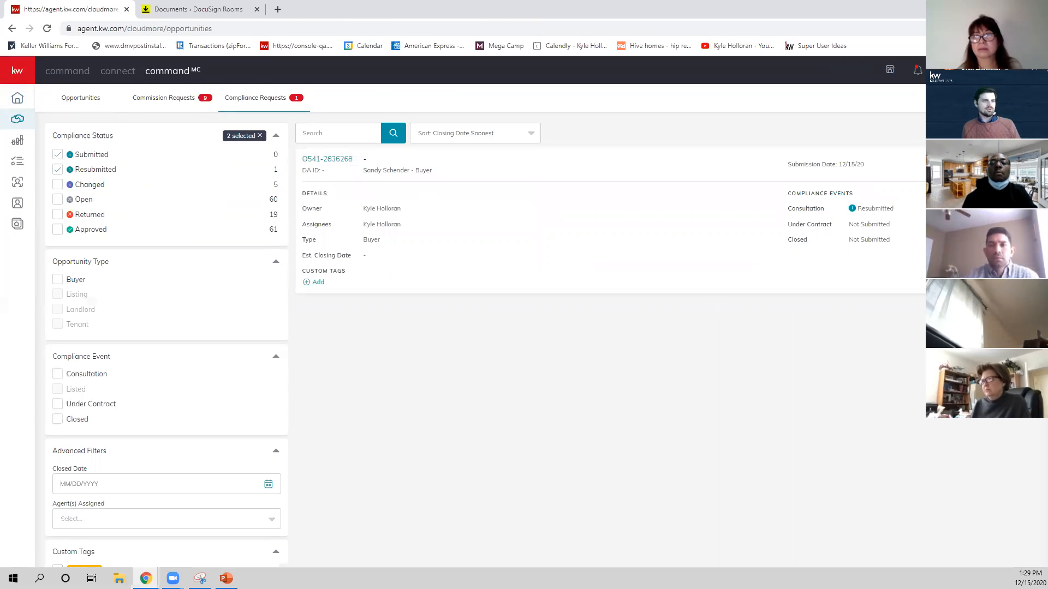
click(986, 164)
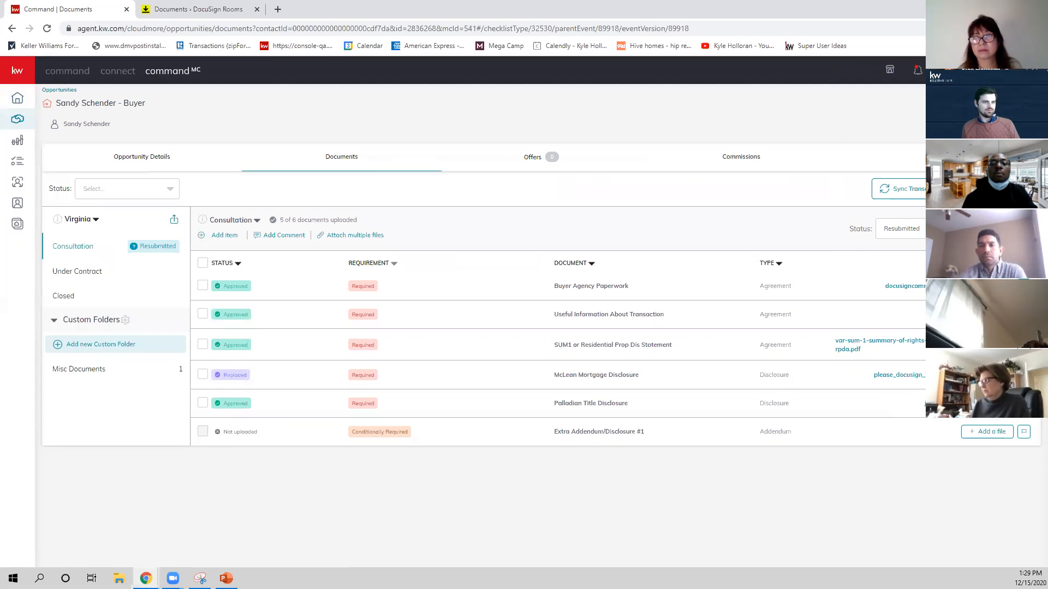
Approve the replaced McLean Mortgage Disclosure and set the Consultation checklist's status to Approved.
click(987, 375)
click(913, 550)
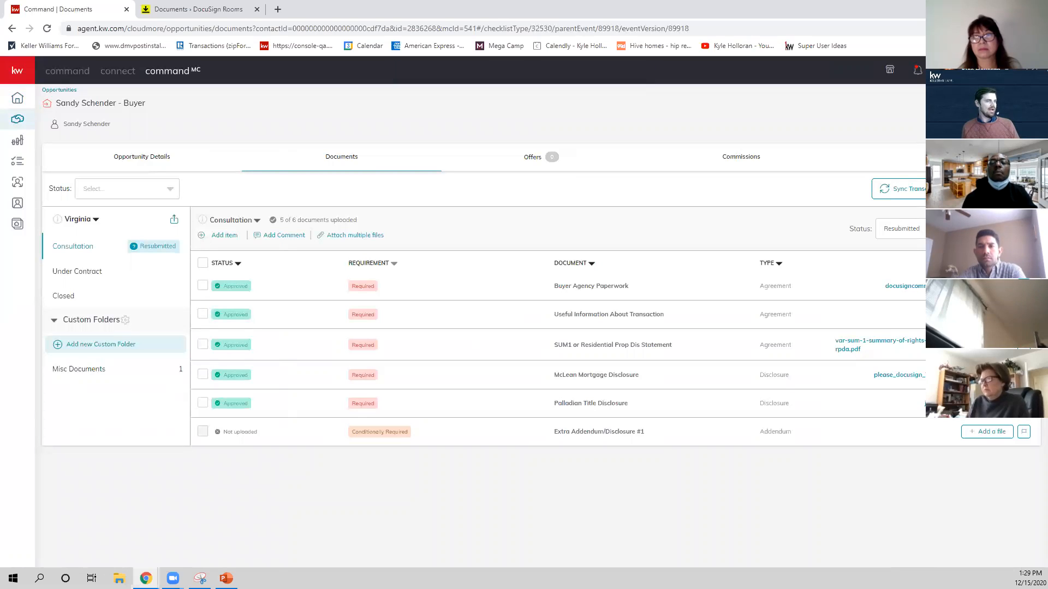
click(947, 229)
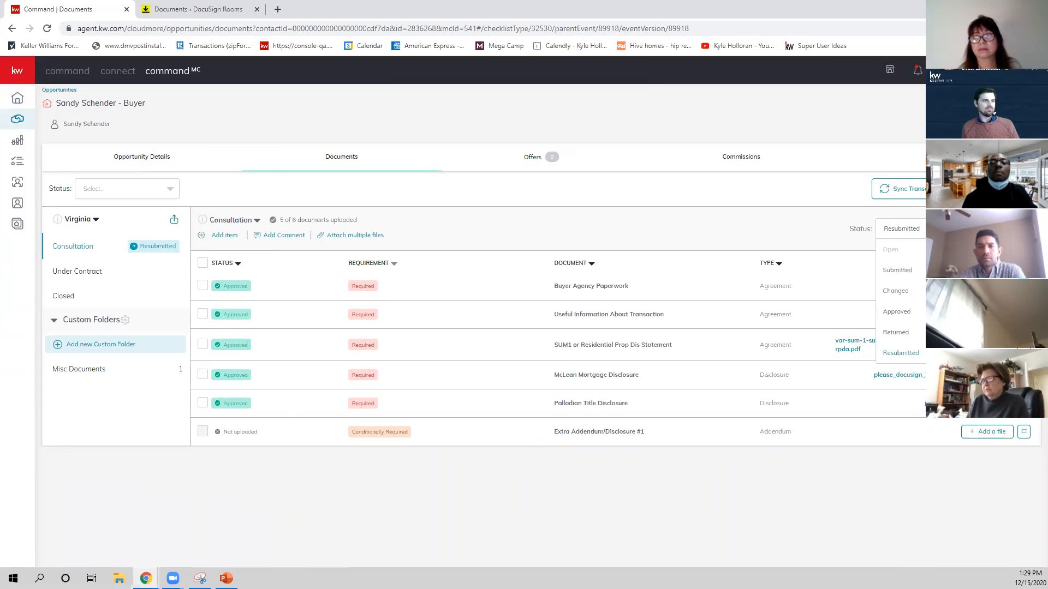
click(899, 312)
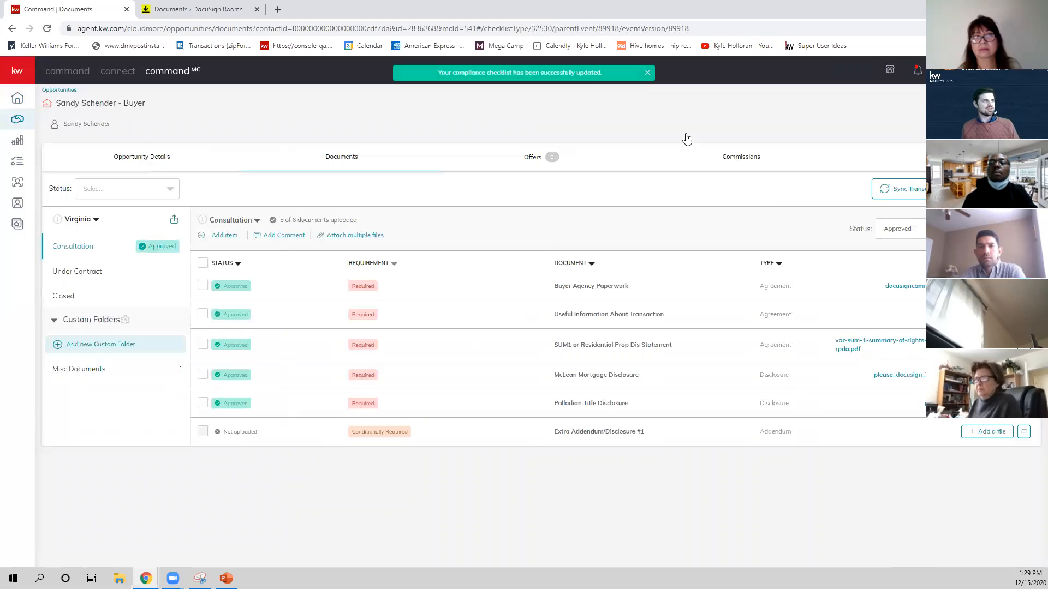
Return to the agent-side Command and open the buyer opportunity from the notification about its approved compliance event.
click(80, 75)
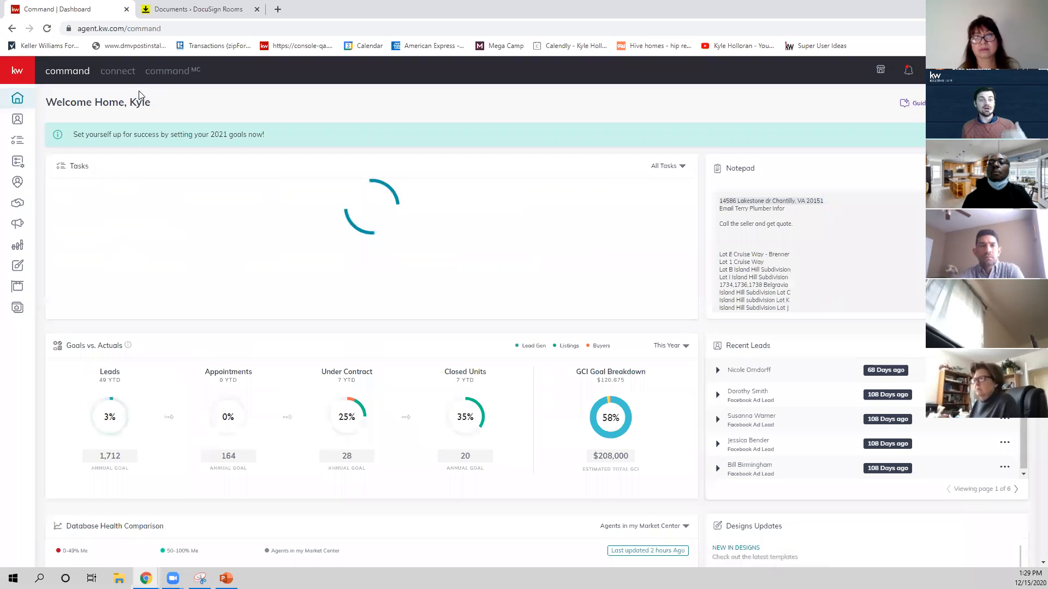
click(909, 71)
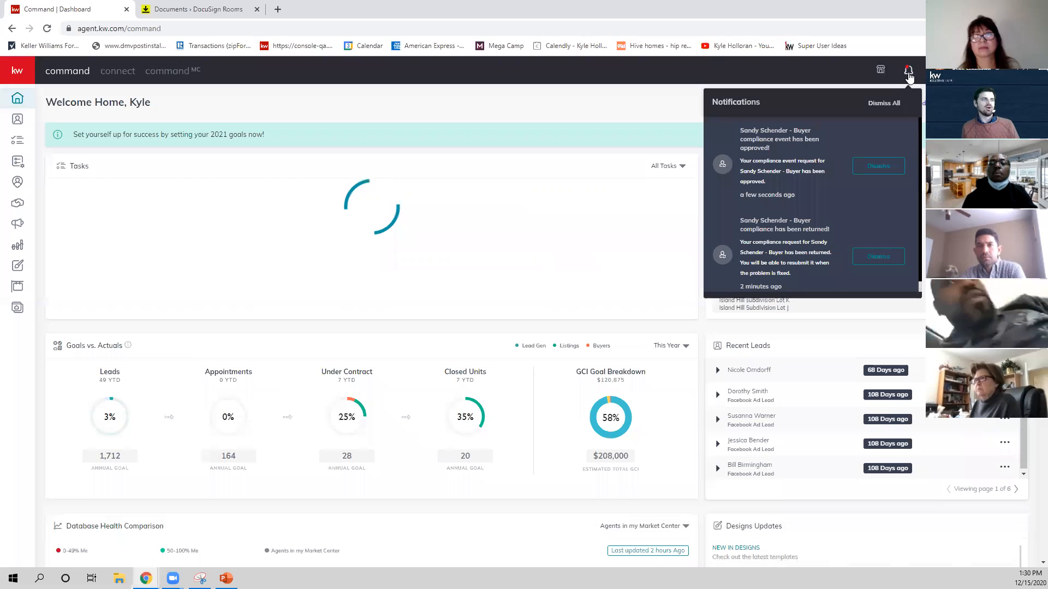
click(789, 162)
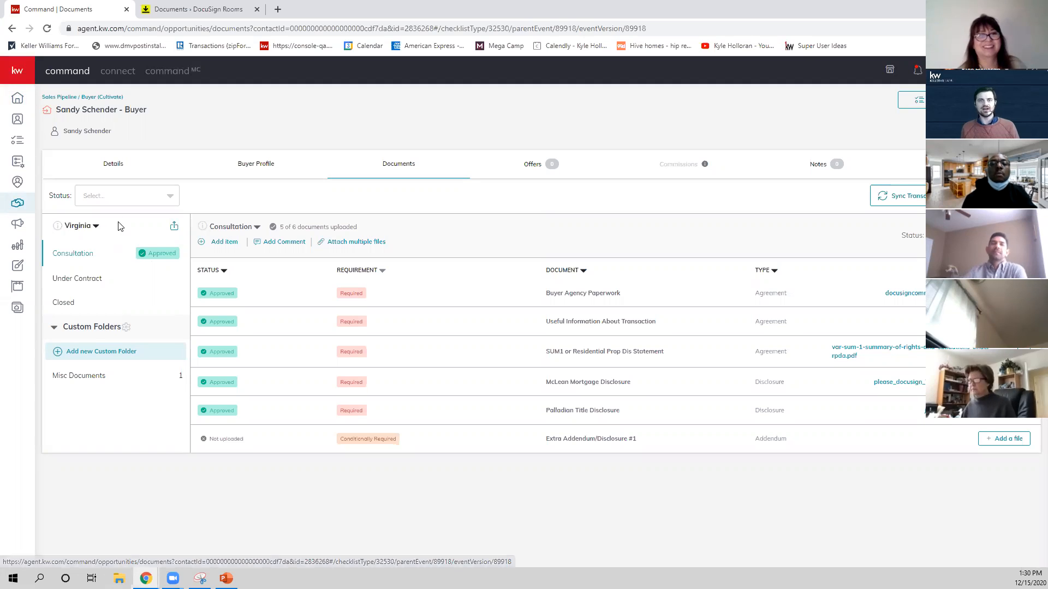
Assign the signed please_docusign PDF from Downloads to the Under Contract checklist's Purchase Agreement and submit the checklist to the MC.
click(82, 280)
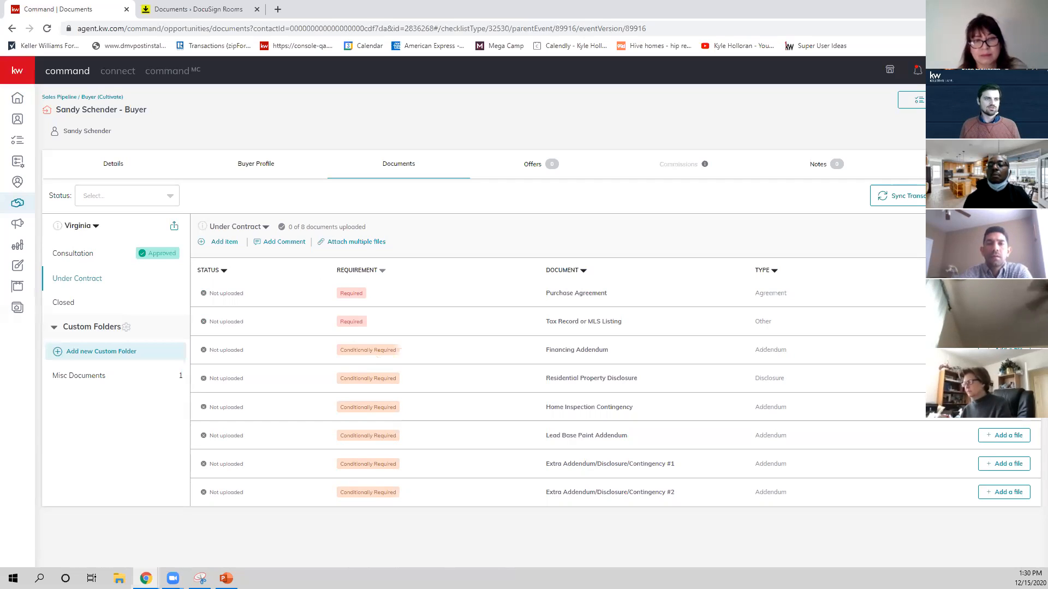
click(1003, 294)
click(451, 345)
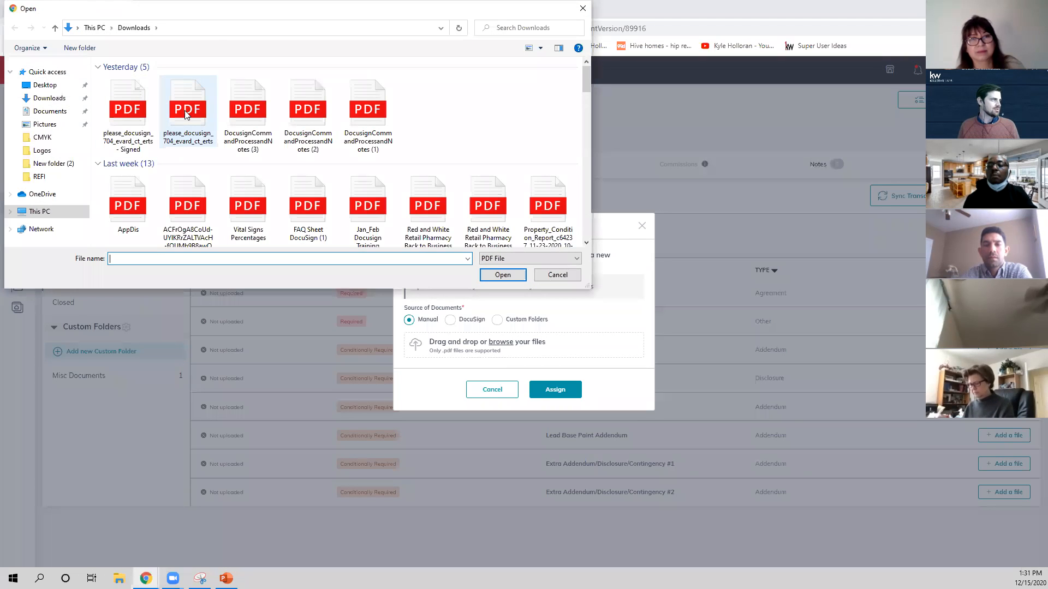
click(135, 117)
click(500, 275)
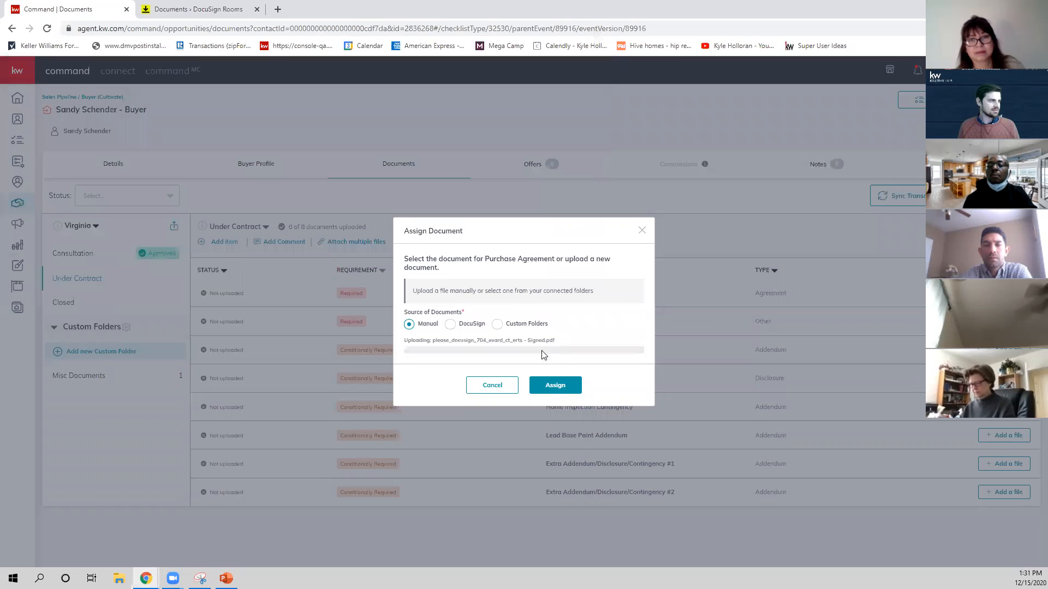
click(554, 385)
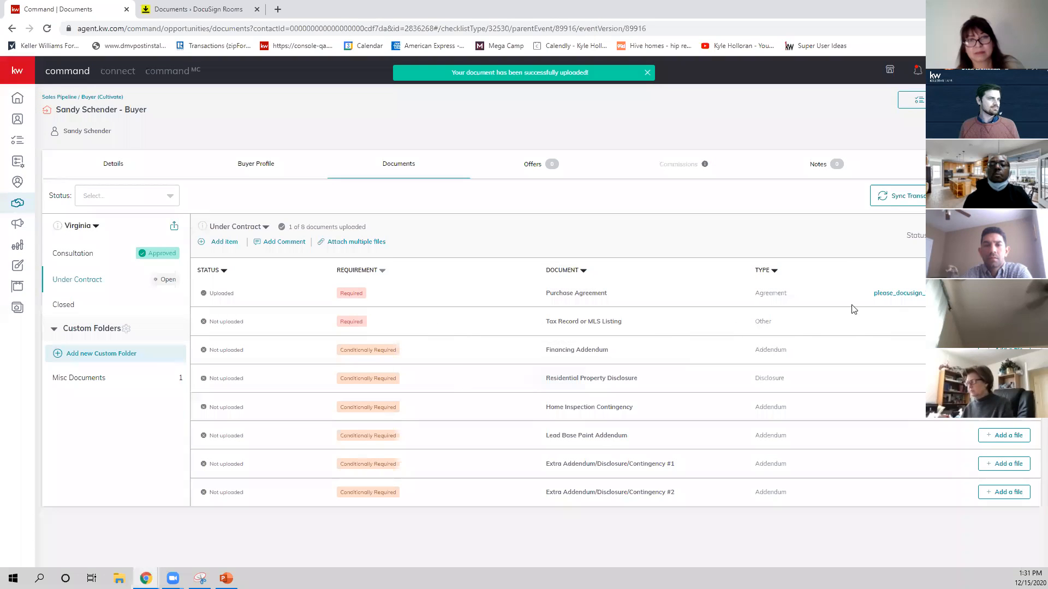
click(1003, 235)
click(617, 360)
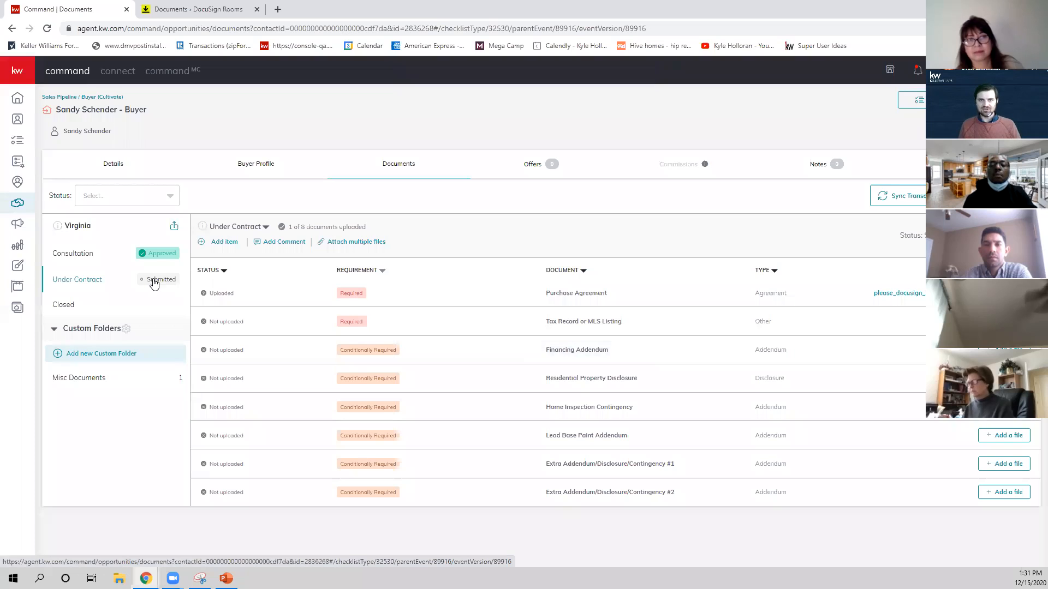
Switch to Command MC and open the submitted buyer opportunity's Under Contract checklist from the compliance requests.
click(185, 84)
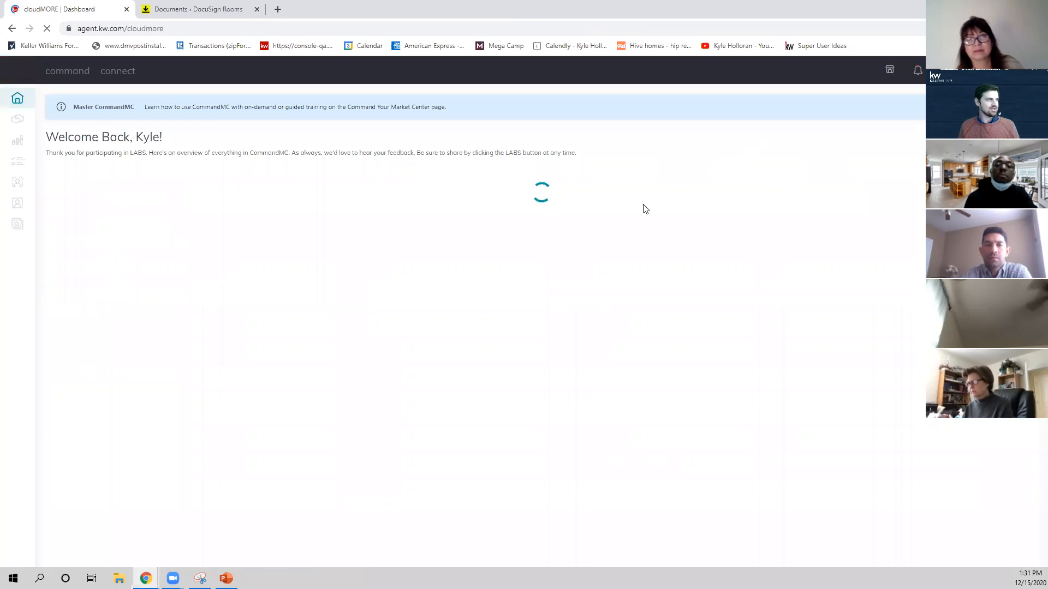
click(182, 185)
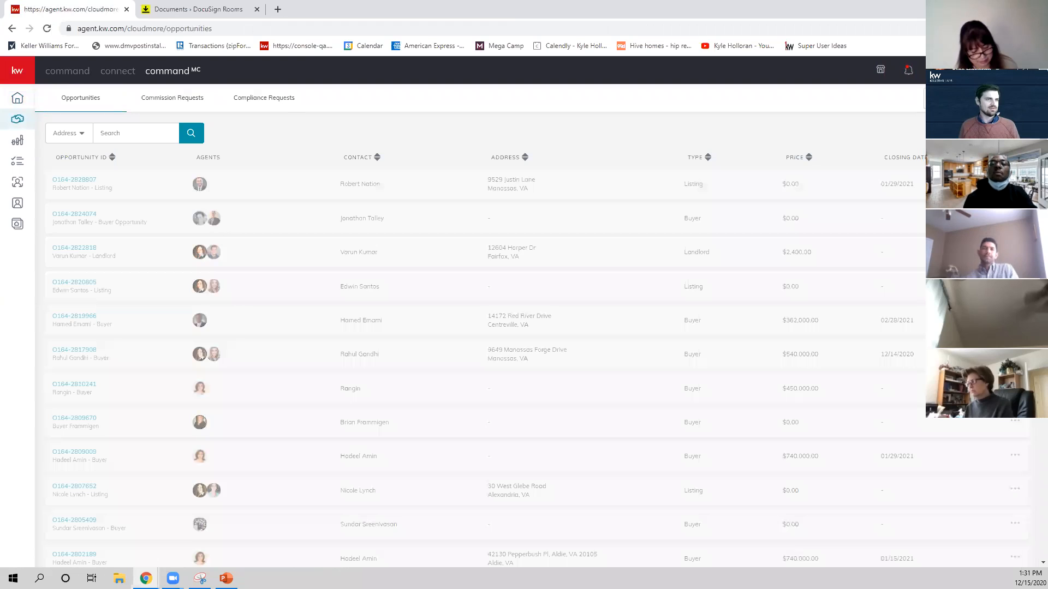
click(298, 106)
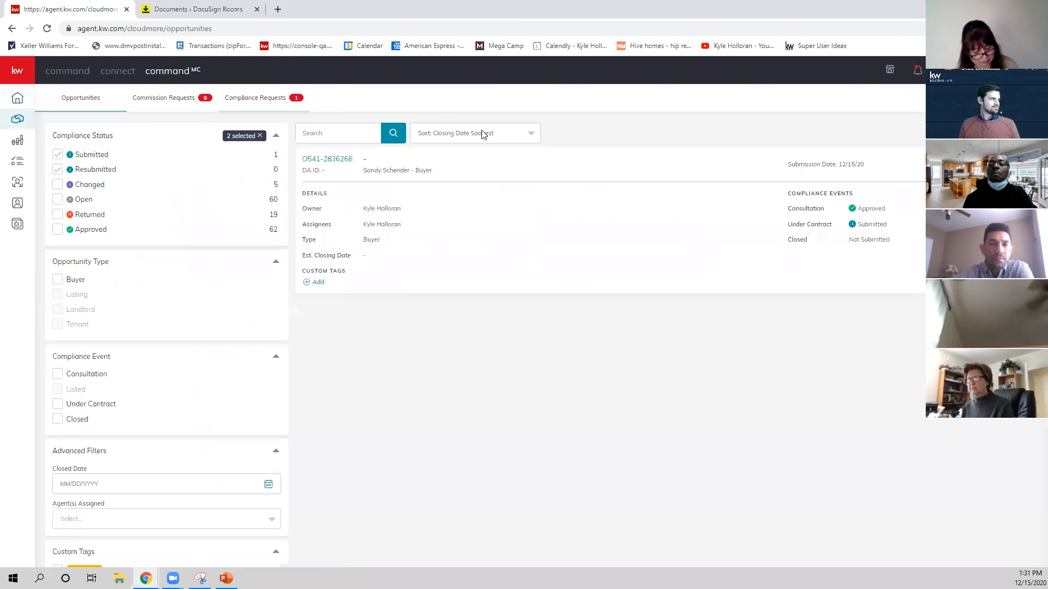
click(858, 290)
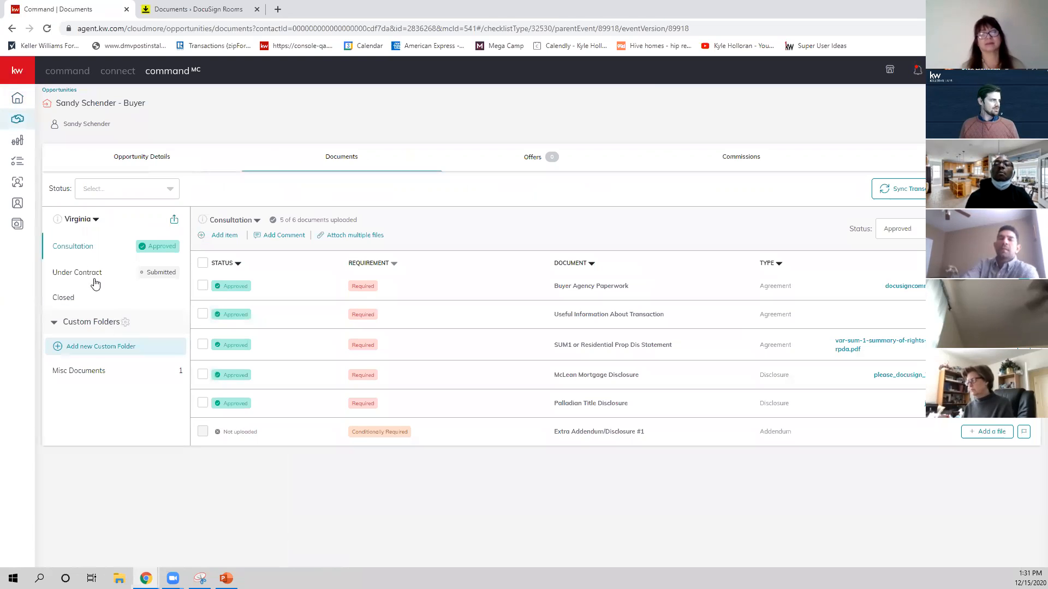
click(93, 280)
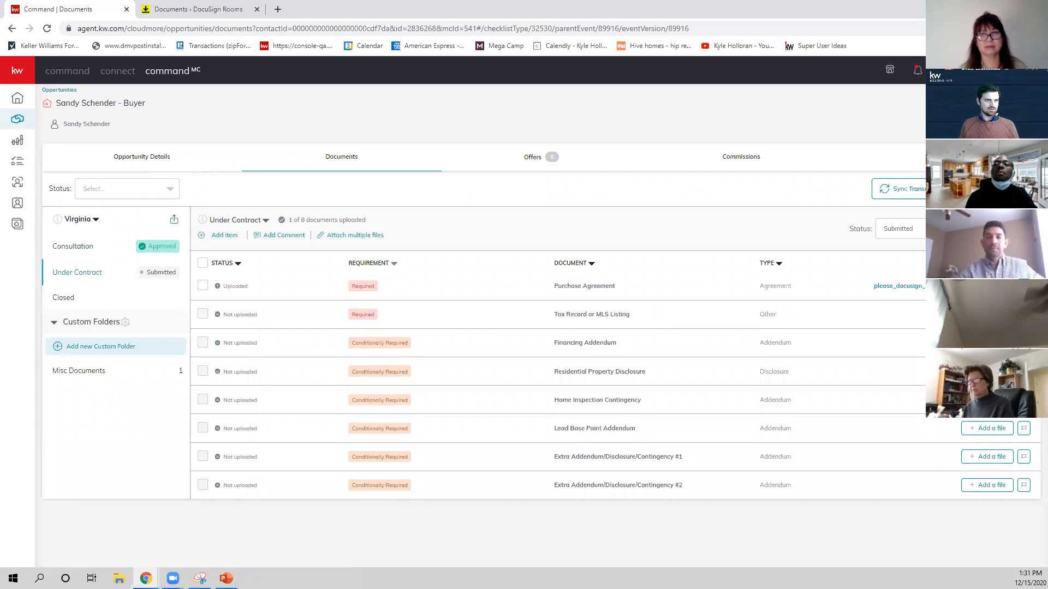
Approve the Purchase Agreement document and set the Under Contract checklist's status to Approved.
click(899, 286)
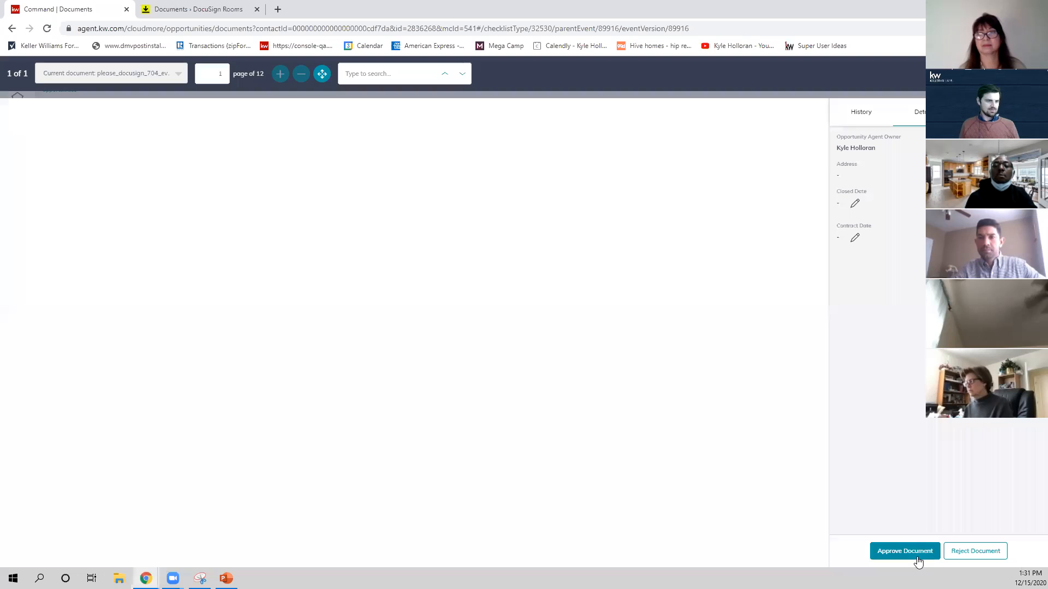
click(915, 556)
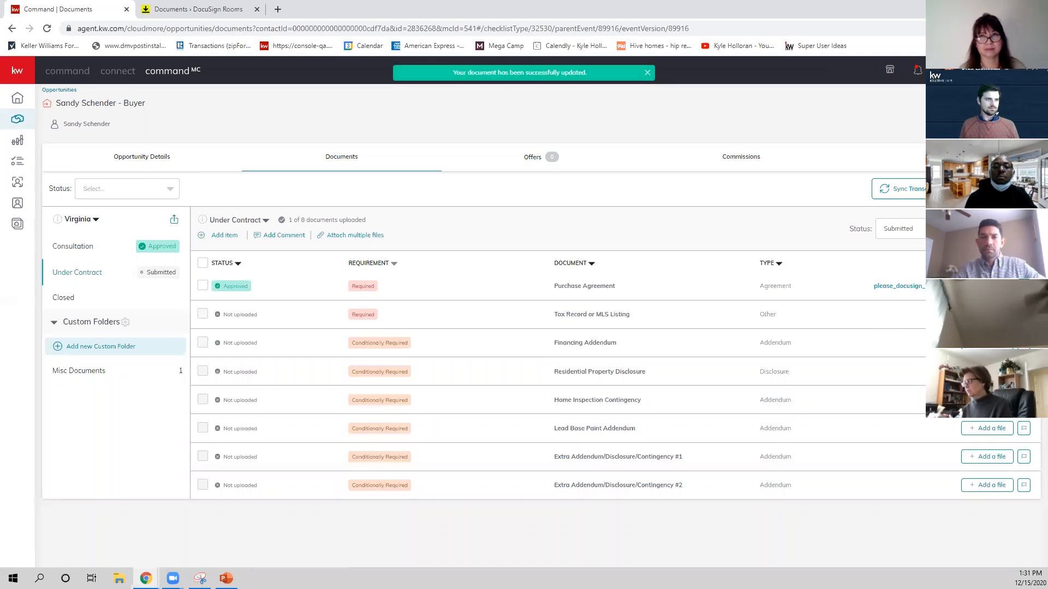
click(899, 229)
click(908, 313)
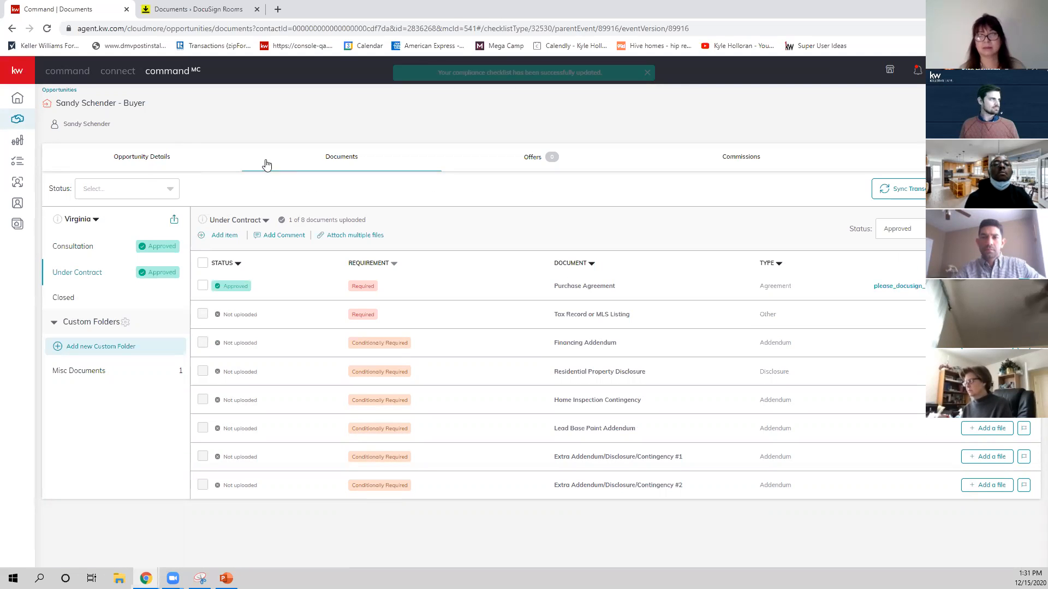
Return to the agent-side Command and open the buyer opportunity from the newest compliance approval notification.
click(67, 71)
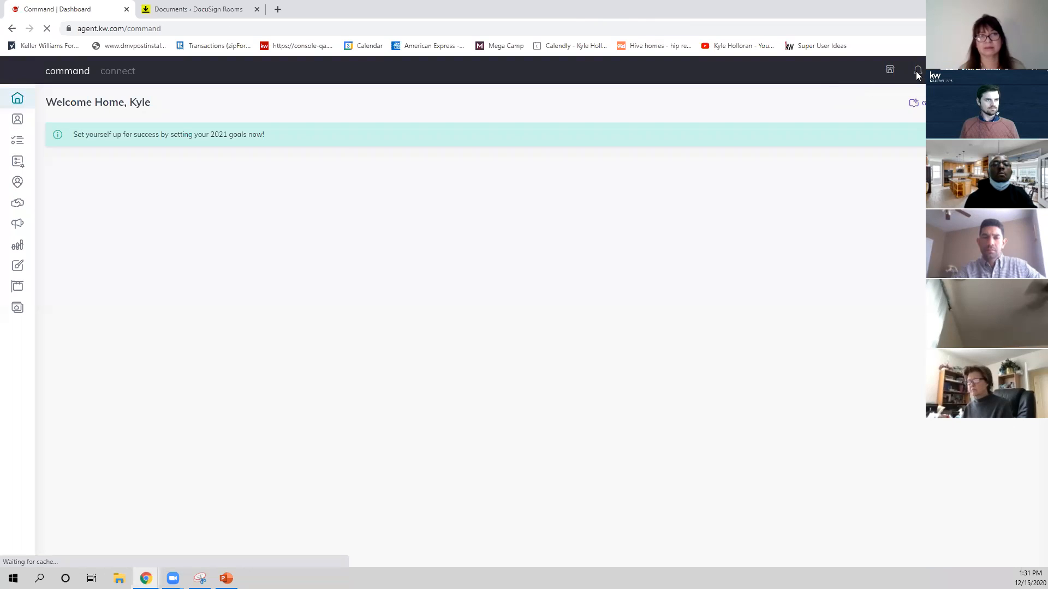
click(918, 74)
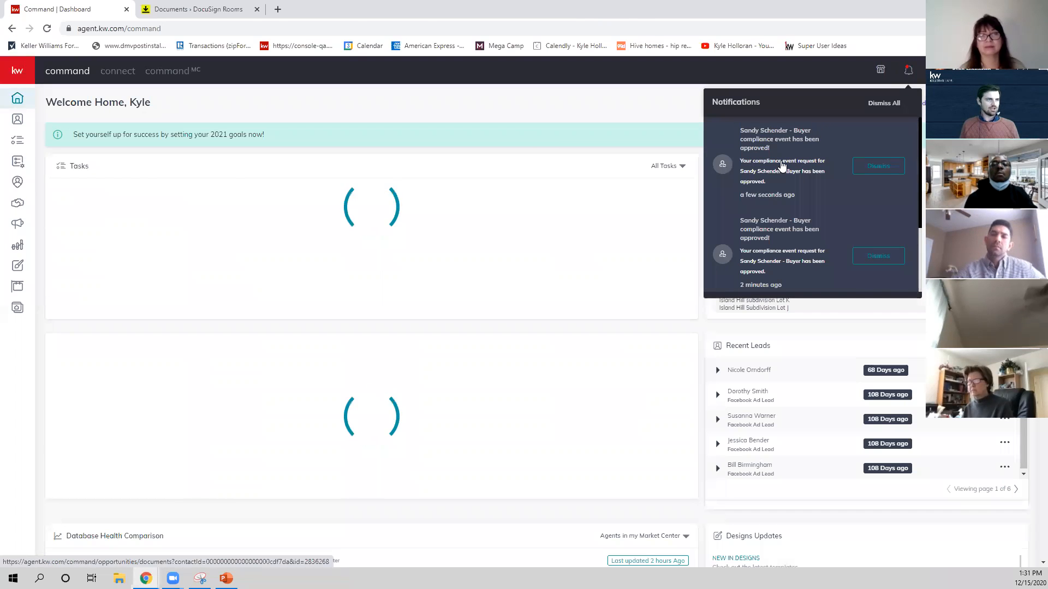
click(781, 166)
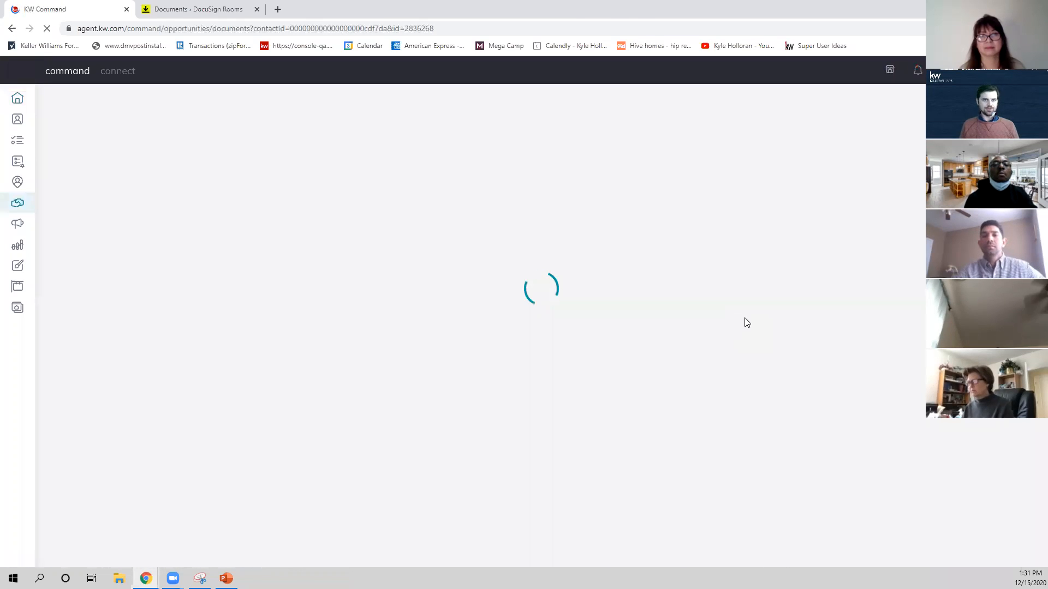
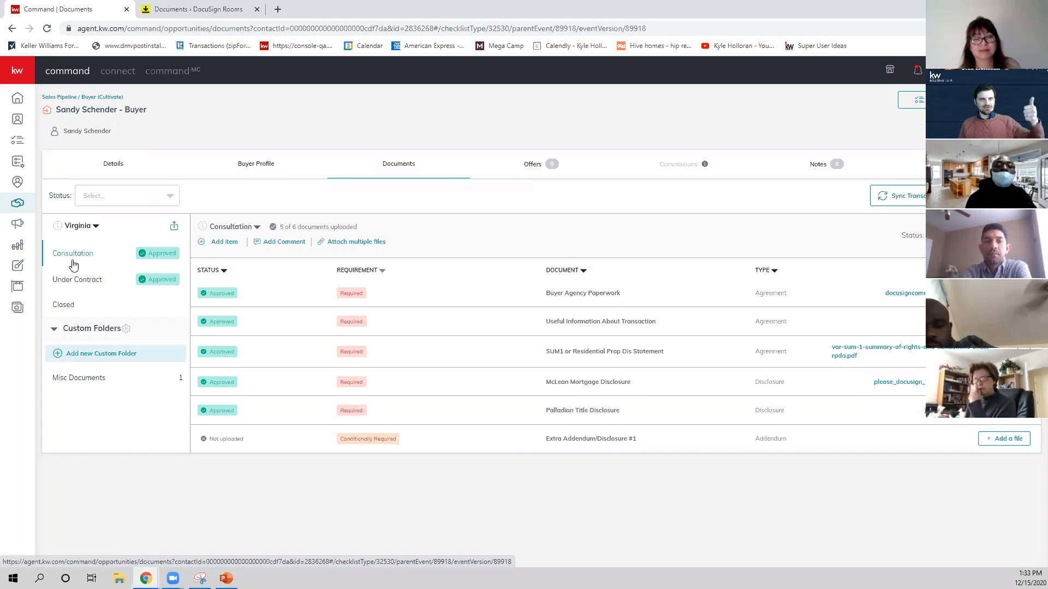
Add a new version of the Under Contract checklist, named with the property's street address.
click(69, 281)
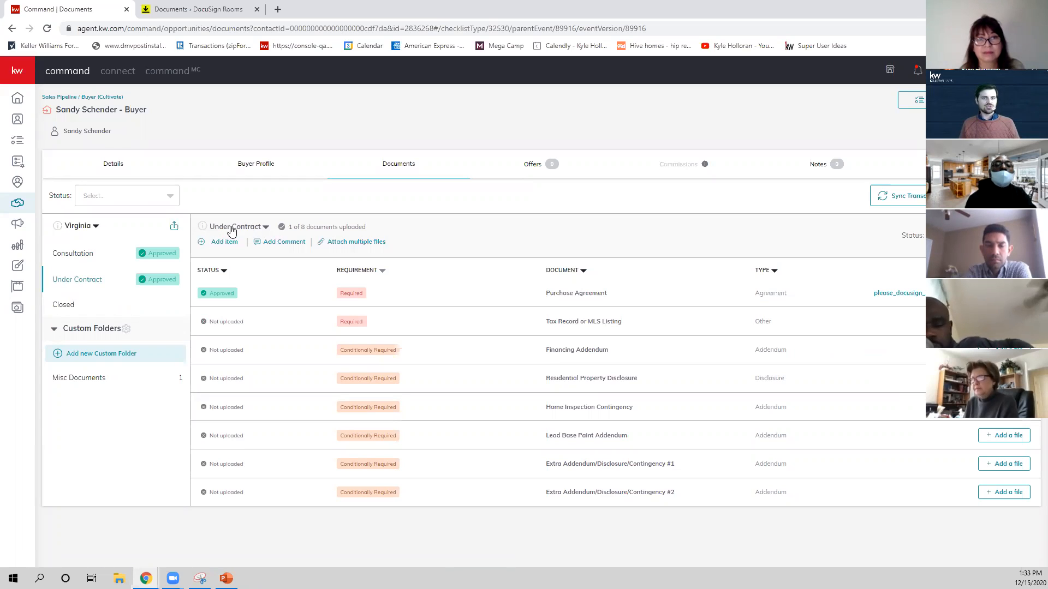
click(263, 229)
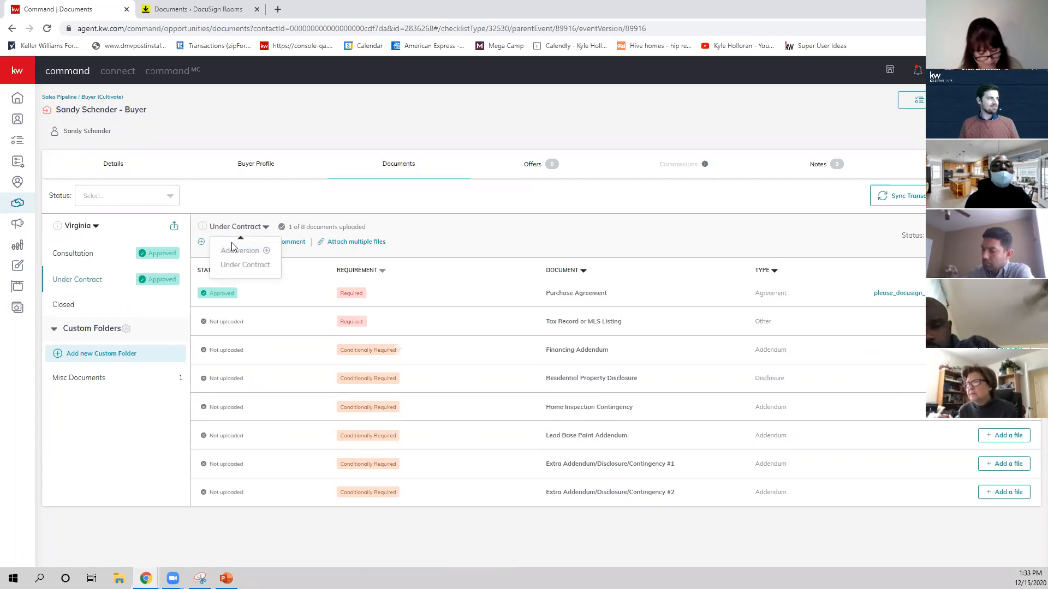
click(237, 252)
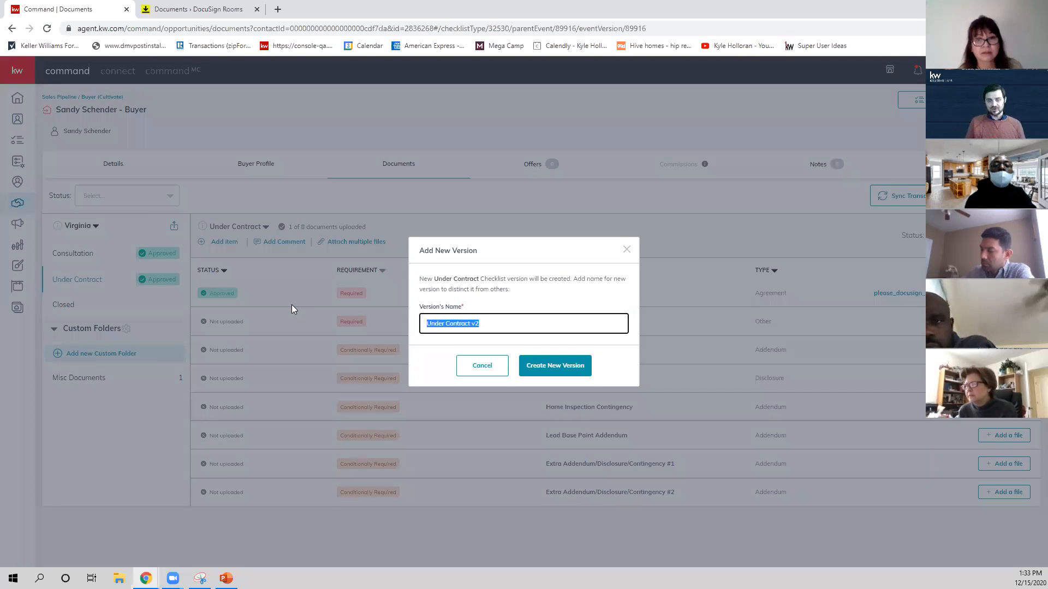
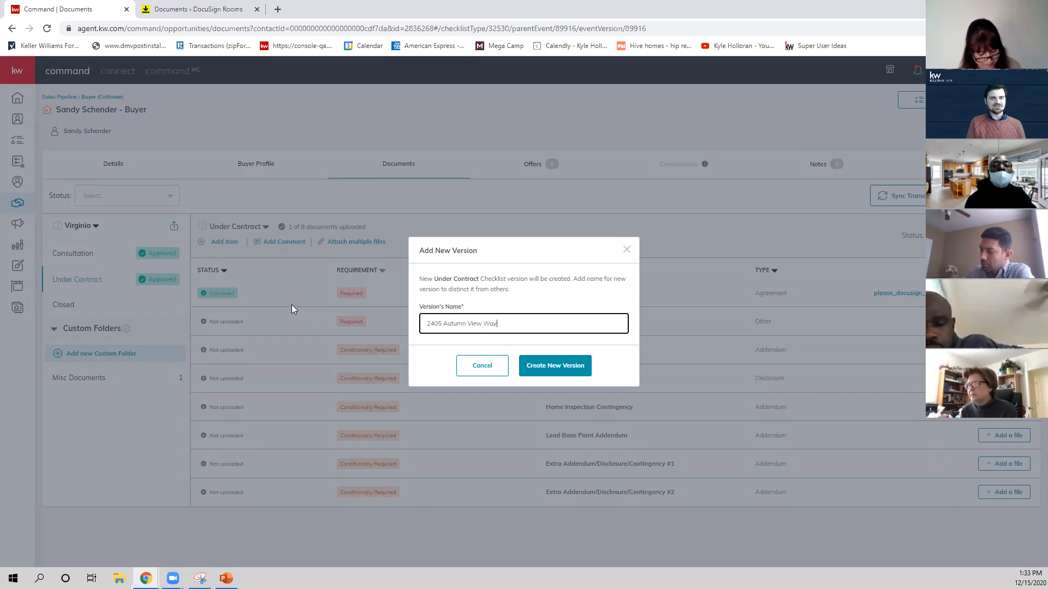
click(554, 366)
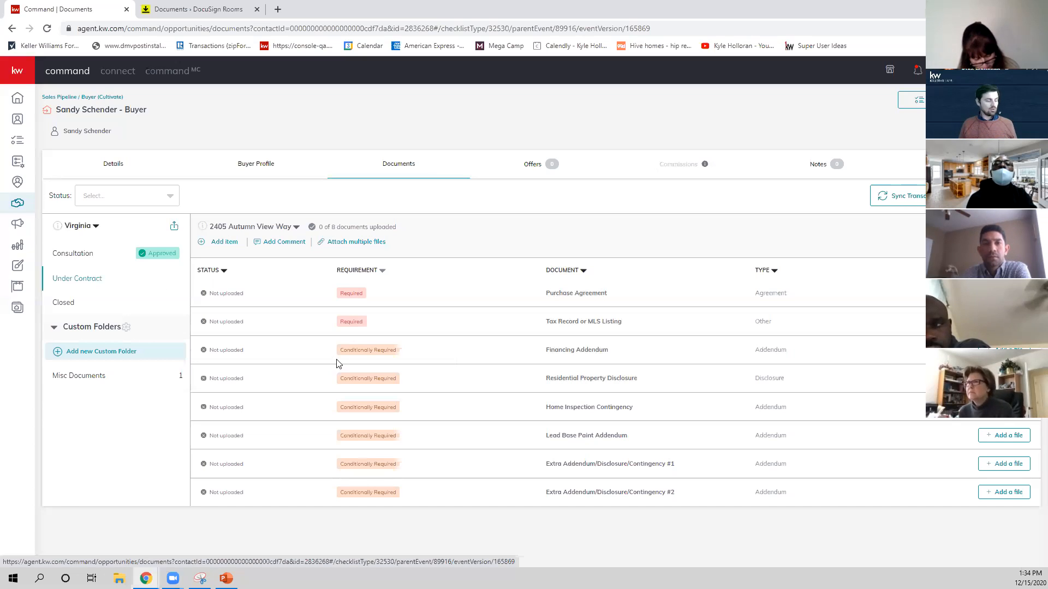
Compare the original and new versions of the Under Contract checklist and view the Closed checklist.
mouse_move(260, 232)
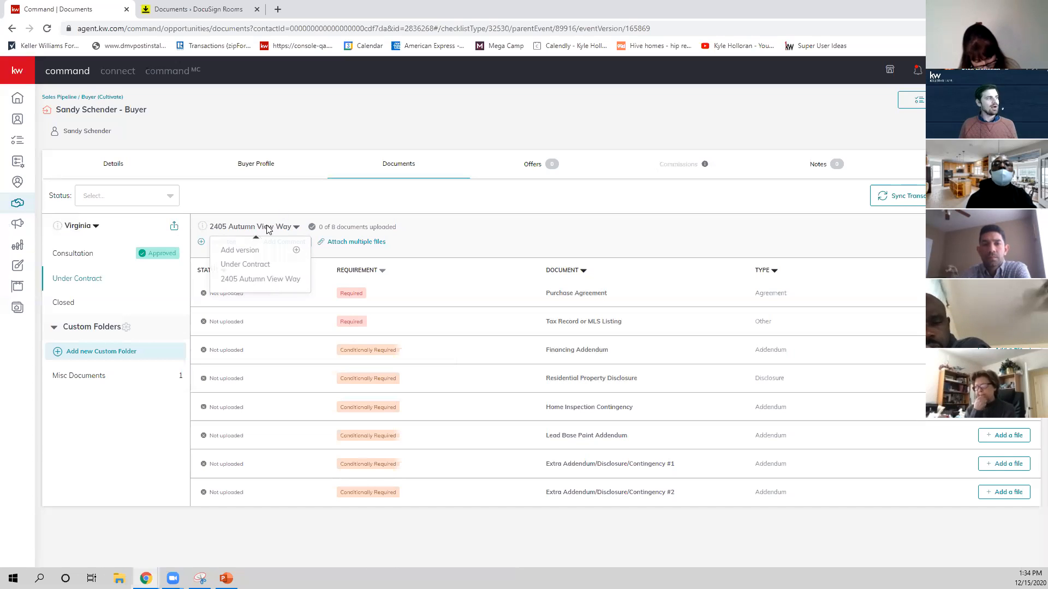
click(245, 266)
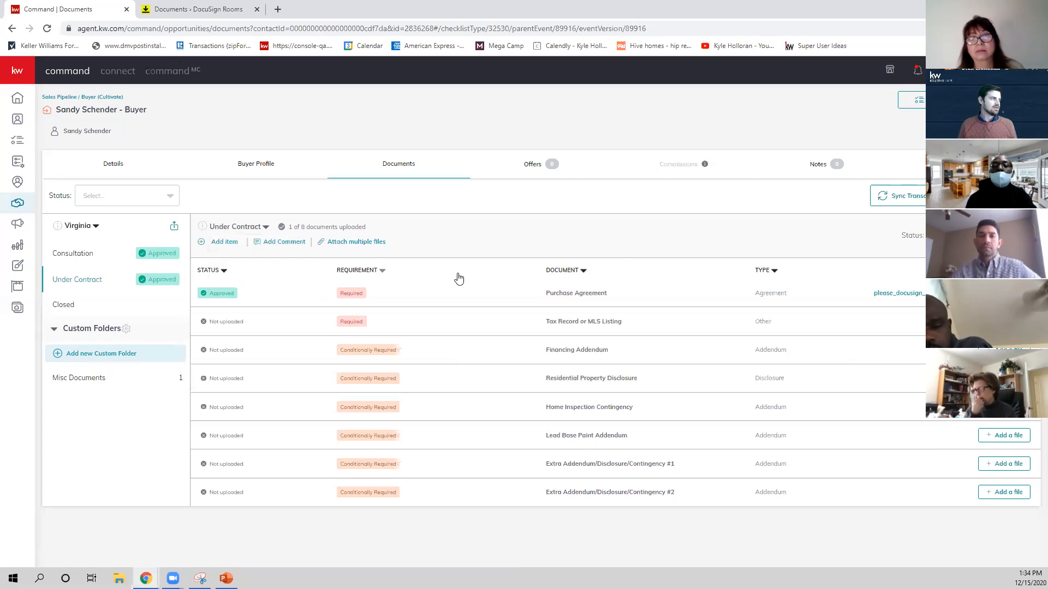
click(241, 227)
click(245, 276)
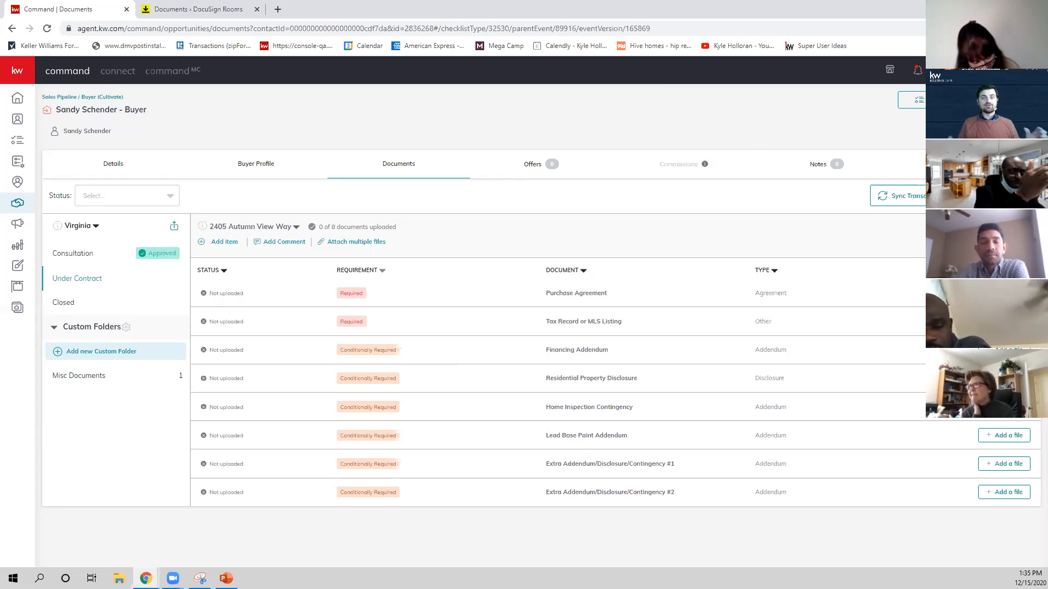
click(242, 228)
click(248, 264)
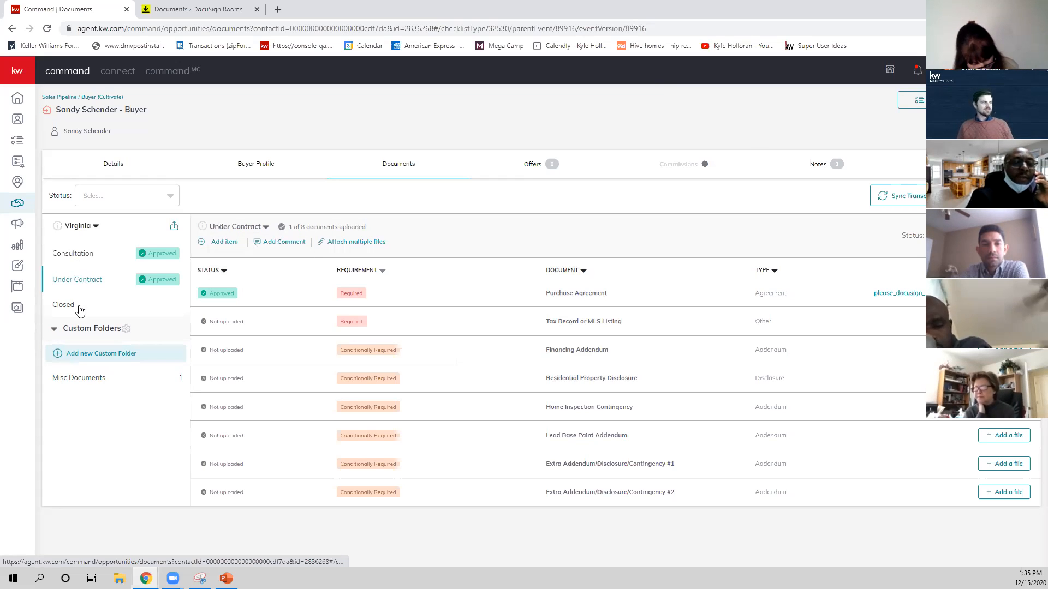
click(80, 309)
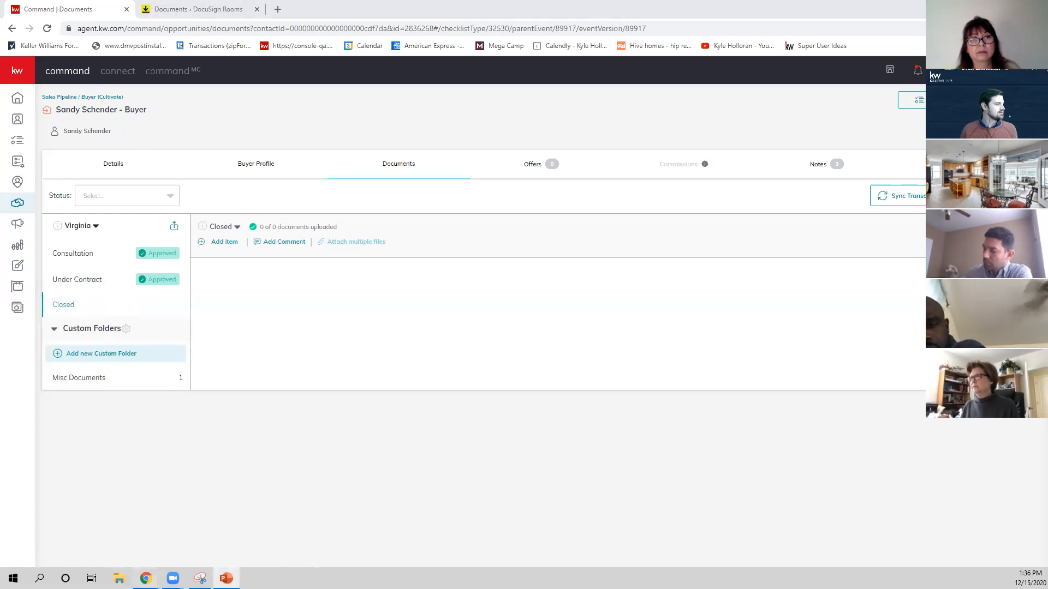
click(146, 578)
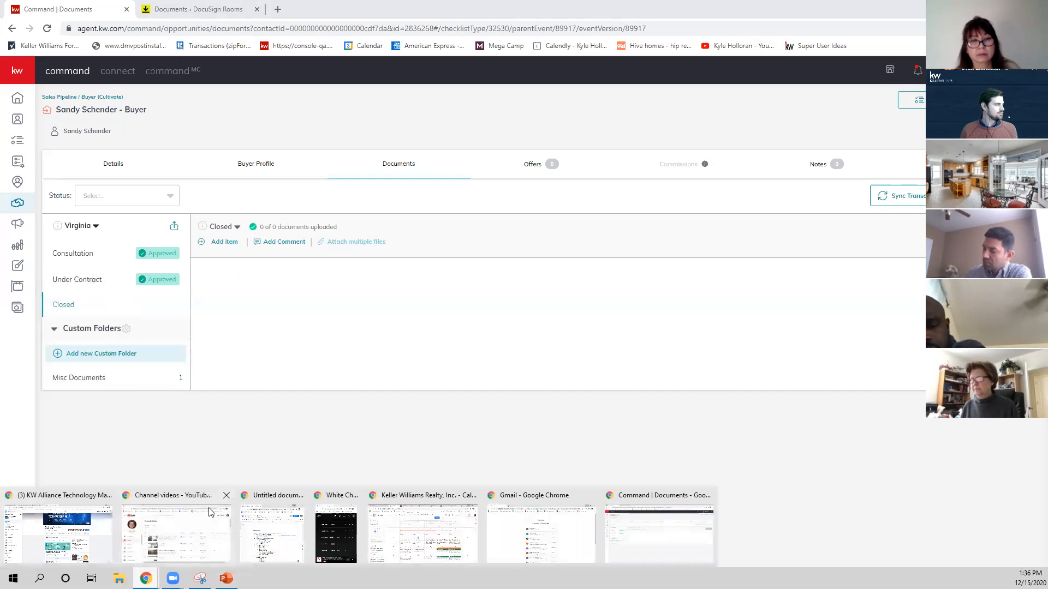
click(251, 467)
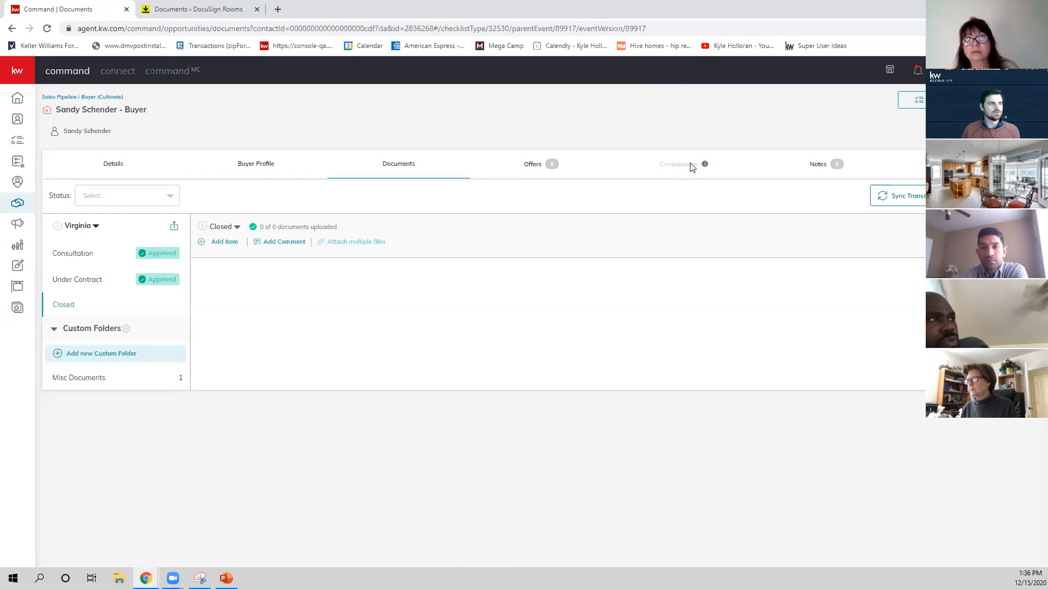
Create a new offer version named Ratified Offer in the buyer opportunity's offers.
mouse_move(705, 166)
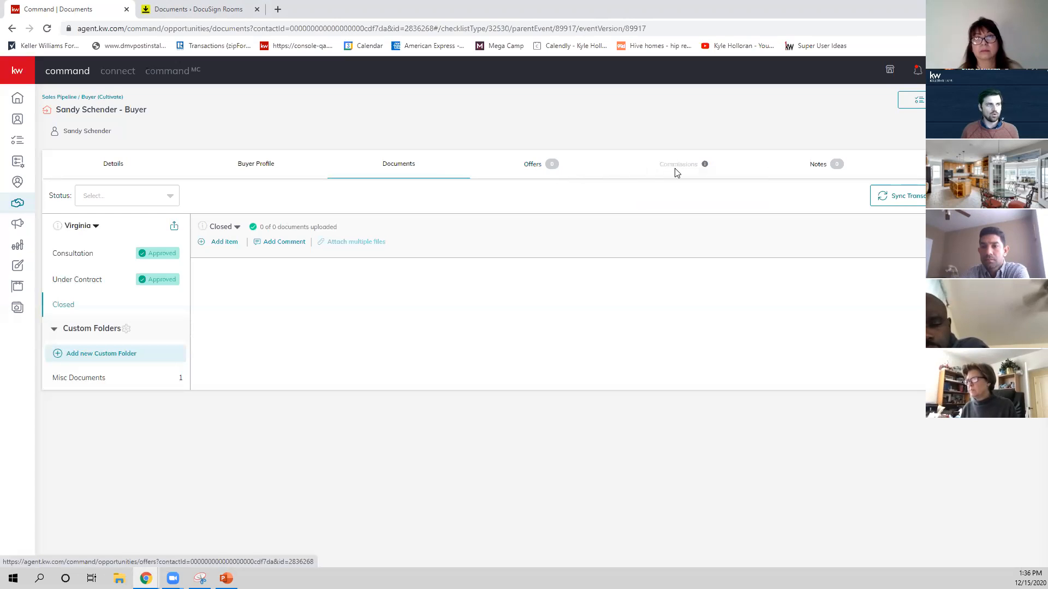
click(545, 177)
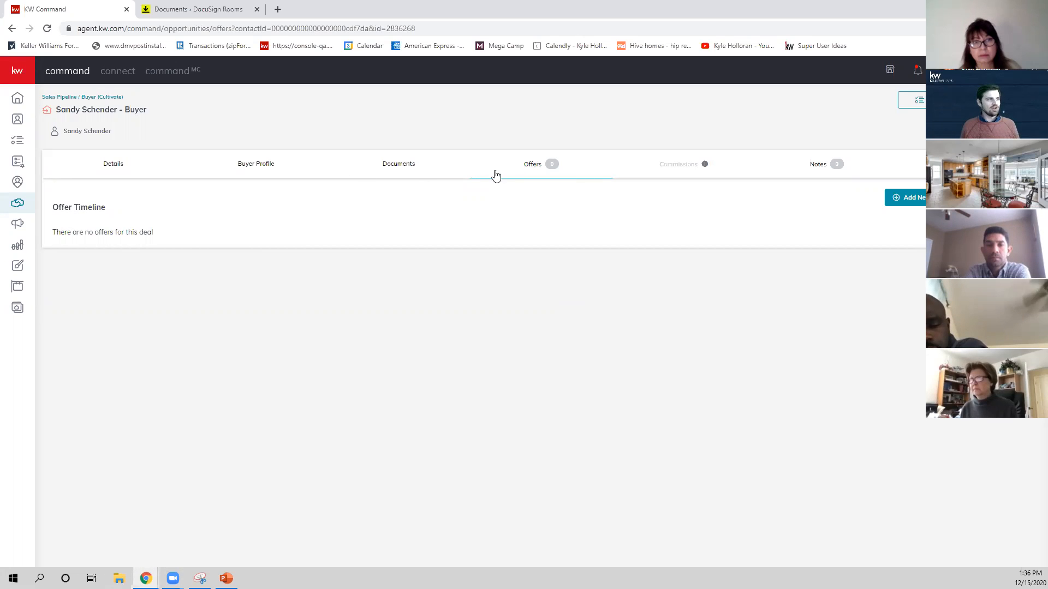
click(922, 203)
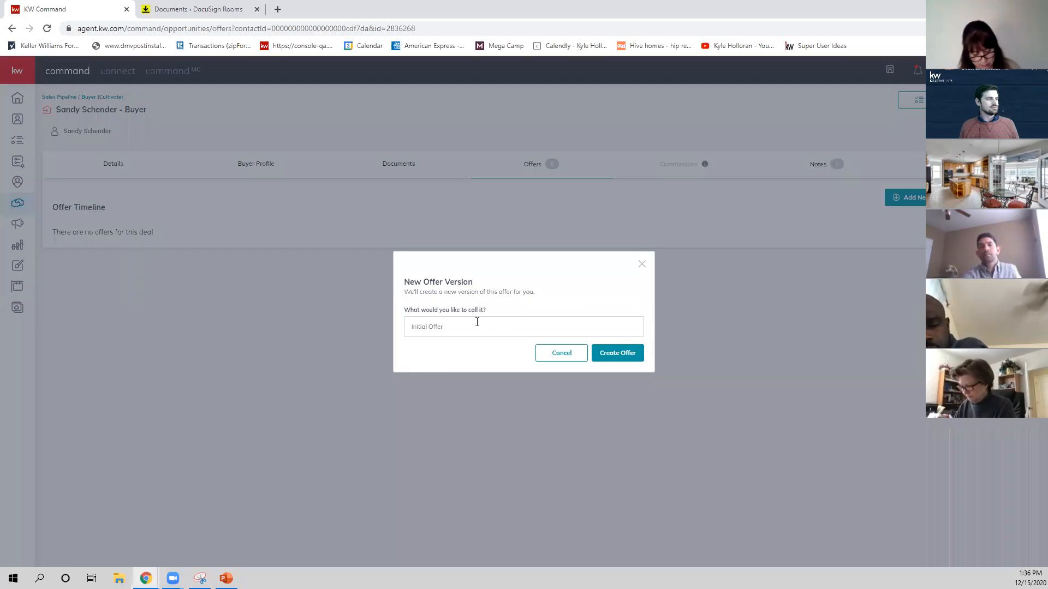
click(477, 322)
text(Ra)
click(469, 356)
click(630, 360)
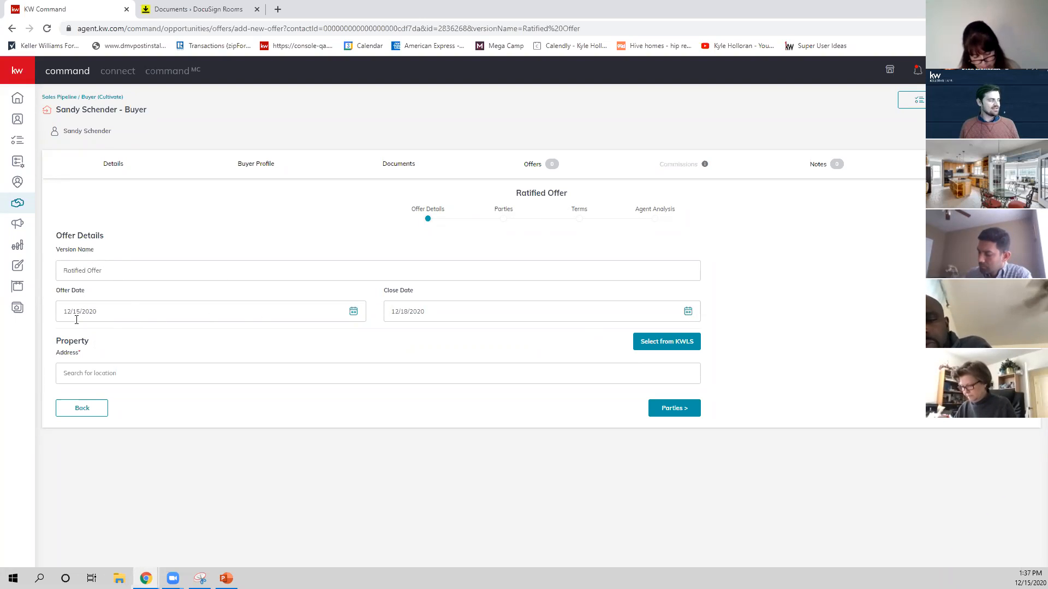
Set the Ratified Offer's offer date to 12/4/2020 and its close date to 12/31/2020.
click(353, 311)
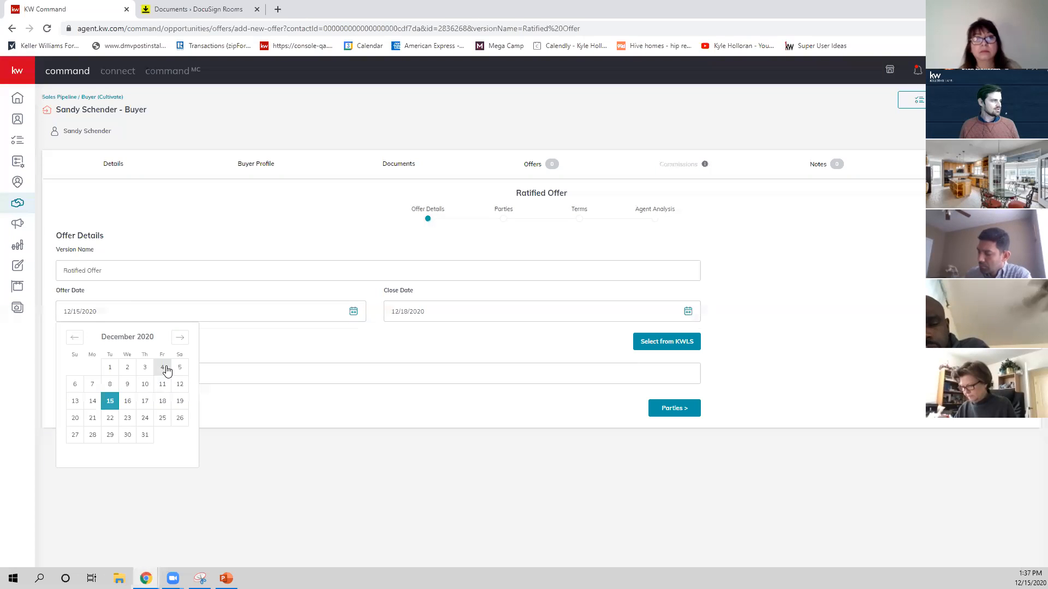
click(163, 366)
click(510, 311)
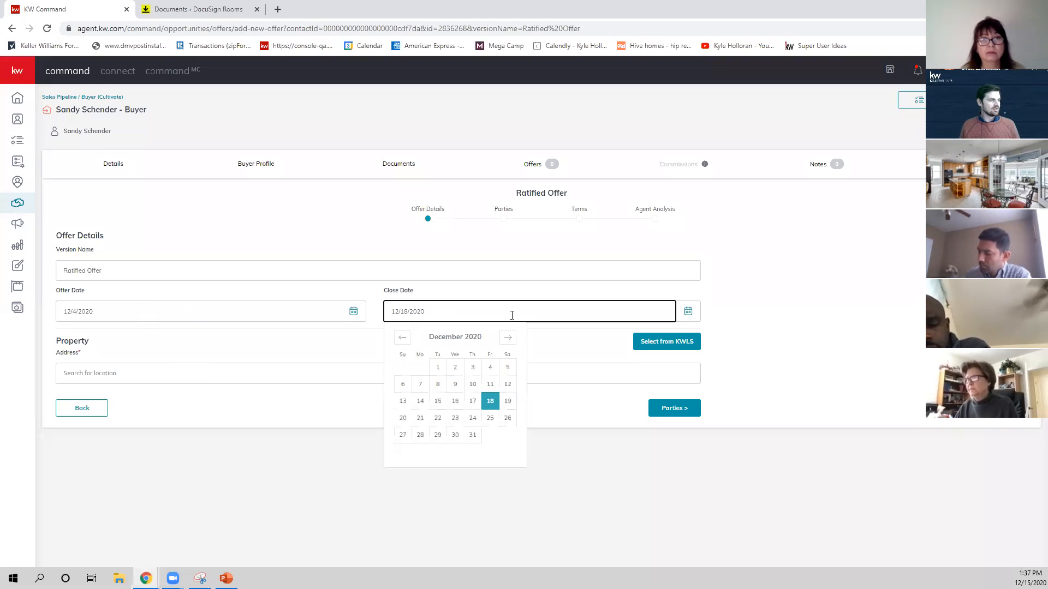
click(472, 434)
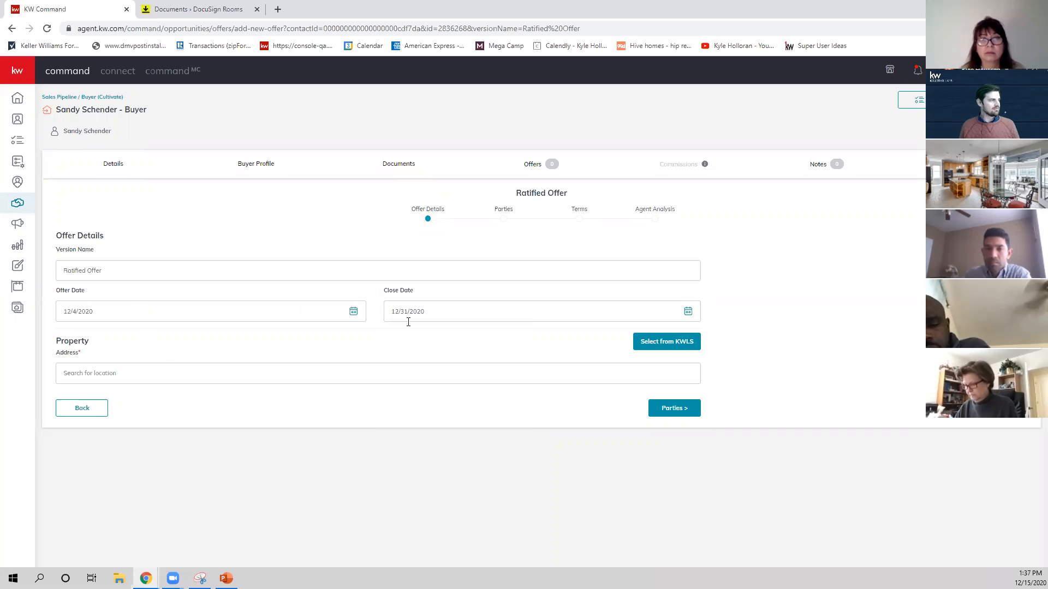
Fill in the offer's property address by searching for it and choosing the matching full address.
click(176, 373)
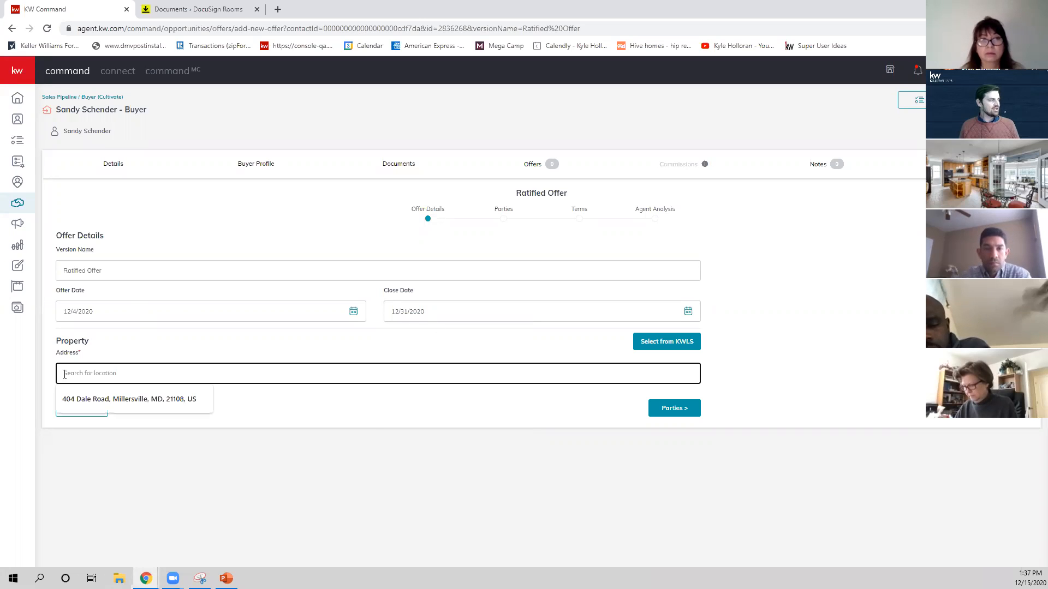
click(167, 358)
click(143, 374)
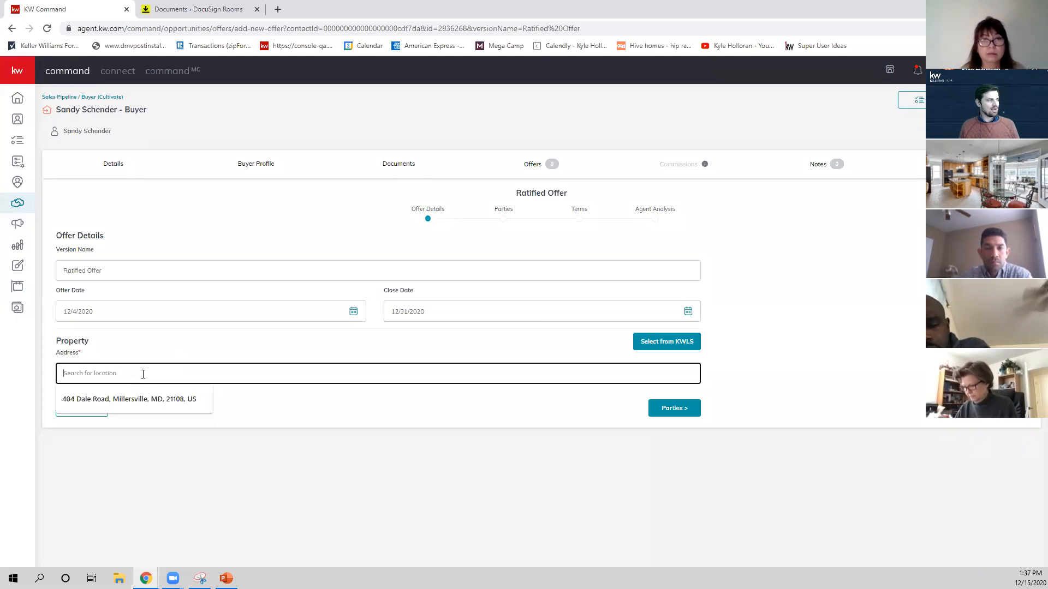
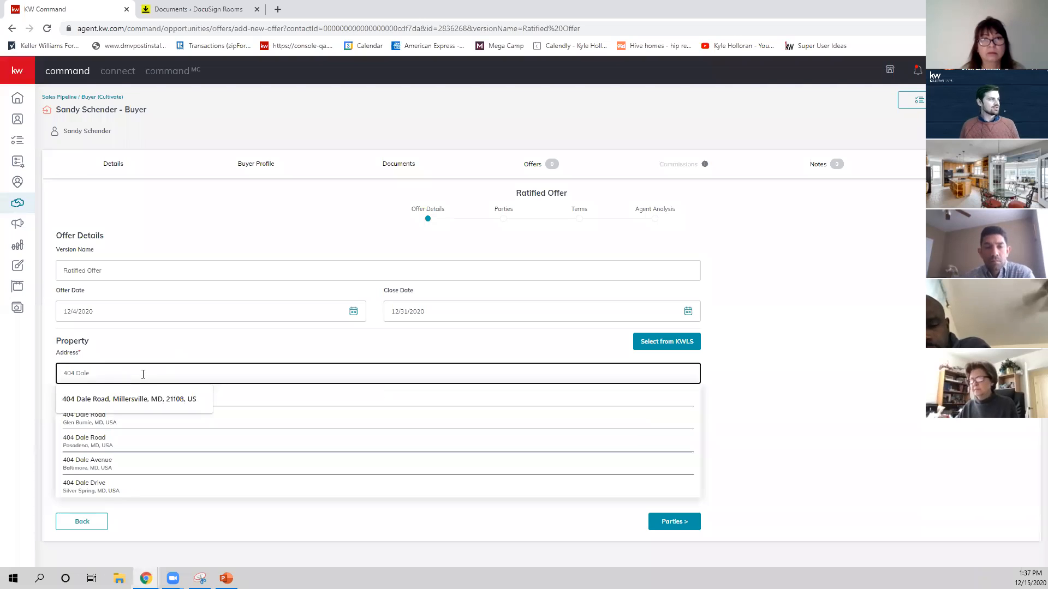
click(164, 352)
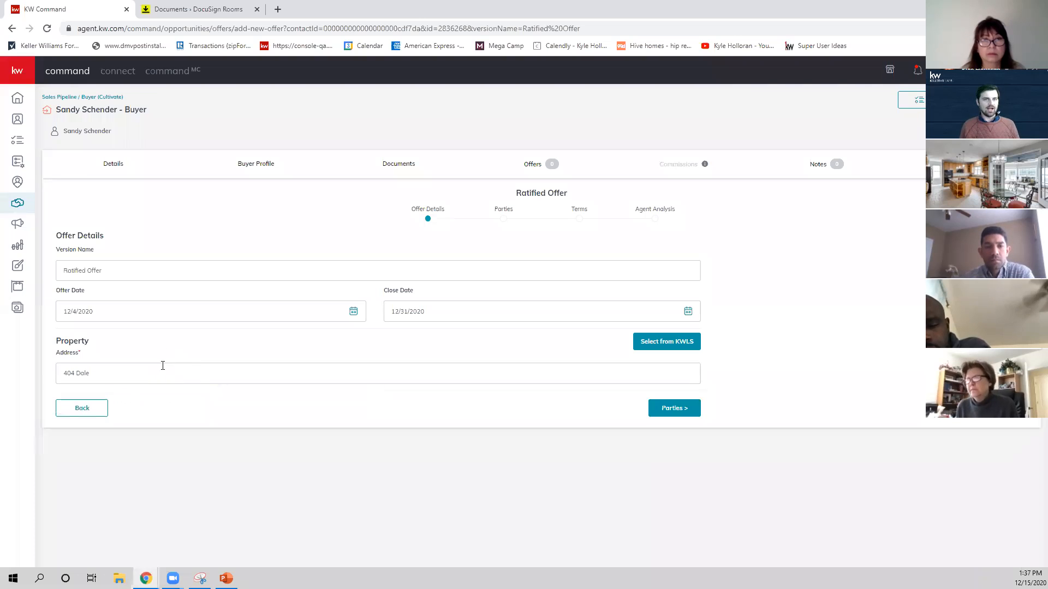
click(197, 376)
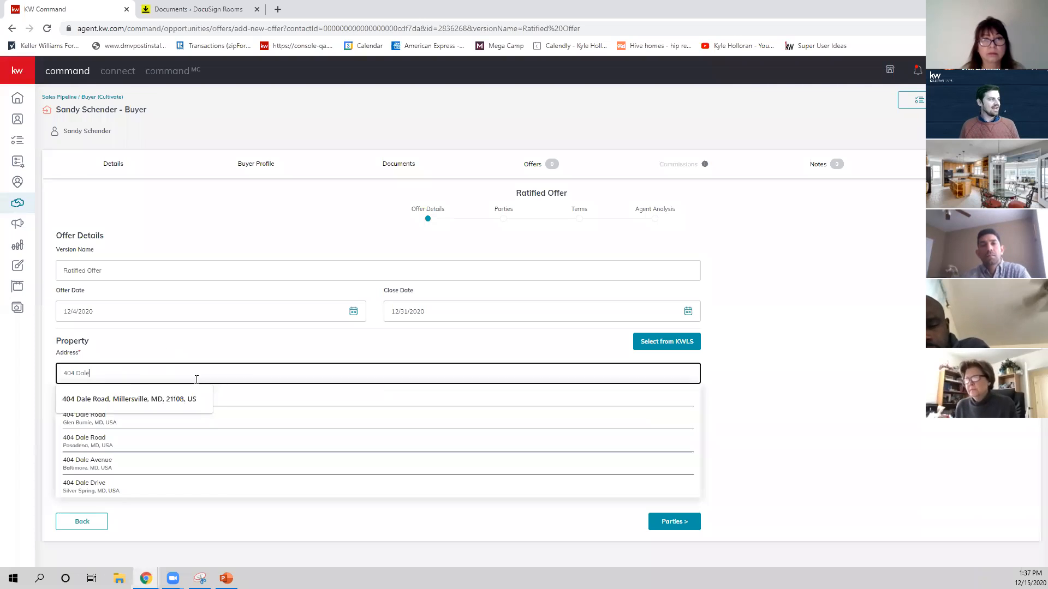
click(249, 408)
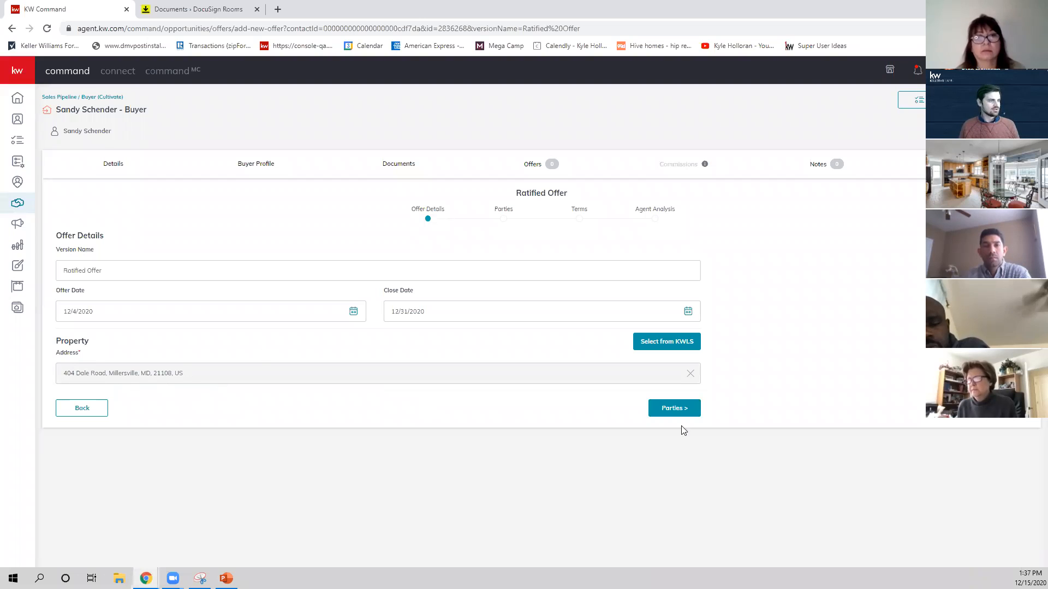
Continue to the offer's parties and enter the seller's full name and the seller's associate's name.
click(679, 409)
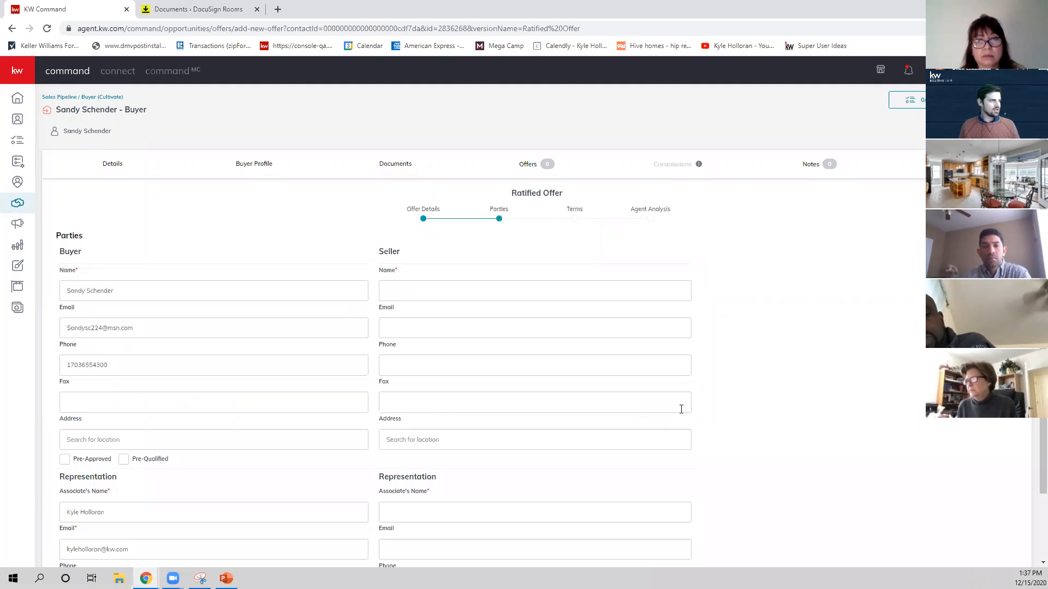
scroll(155, 291, down, 3)
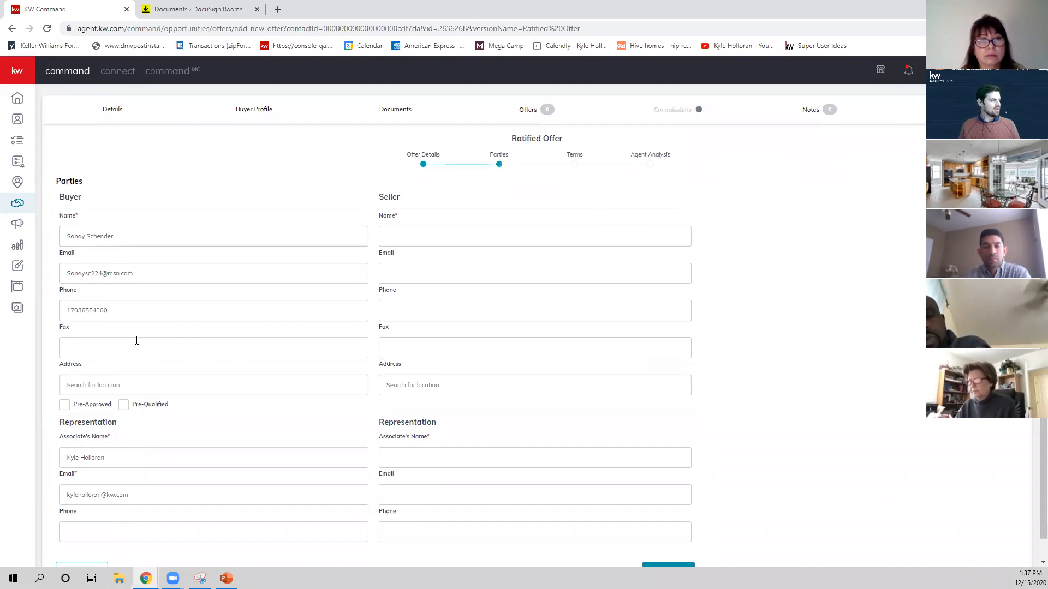
click(417, 218)
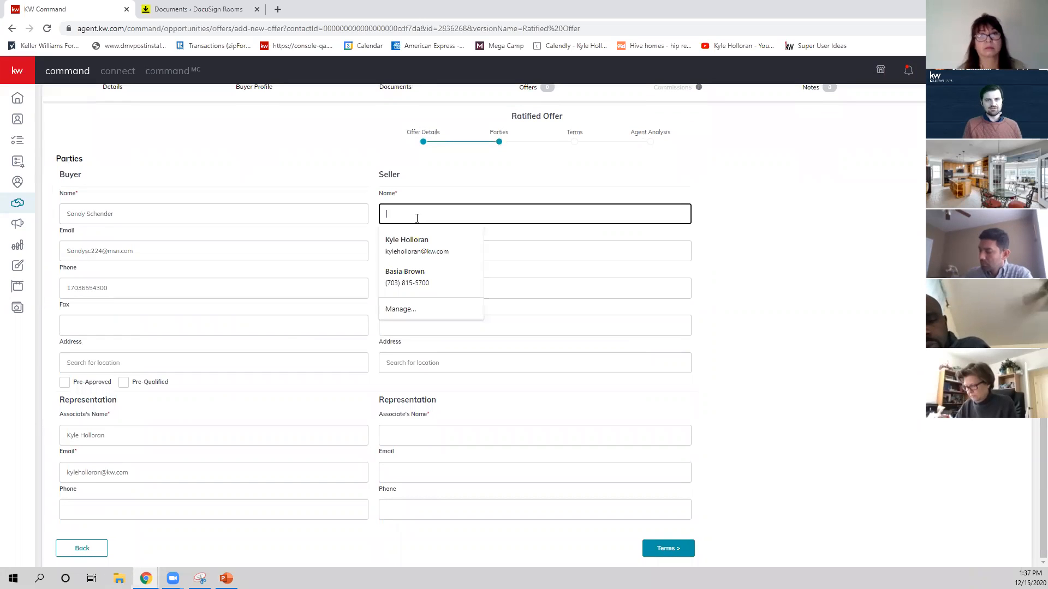
text(B)
key(BackSpace)
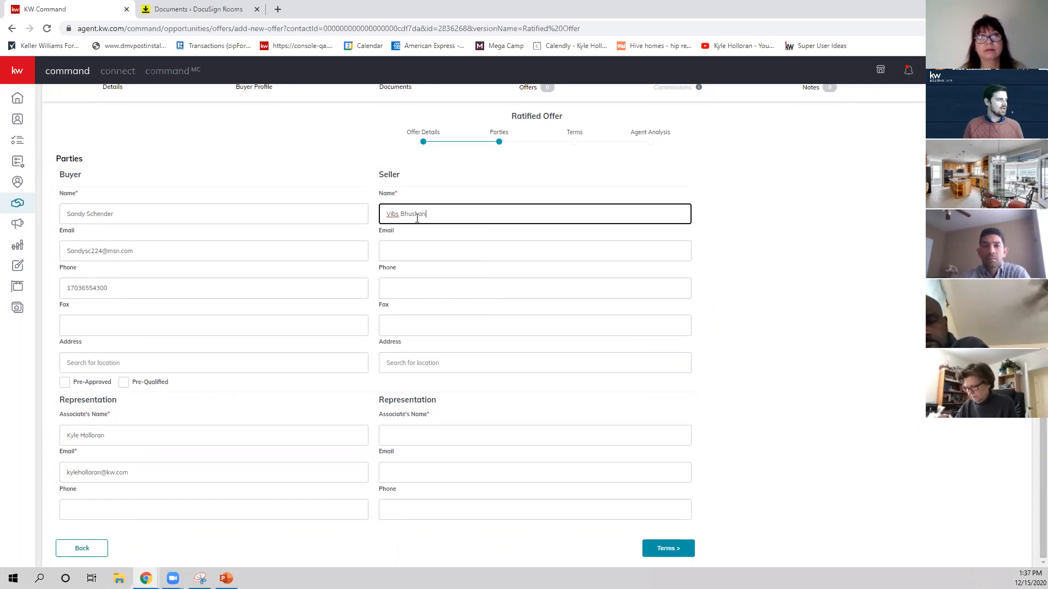
click(416, 436)
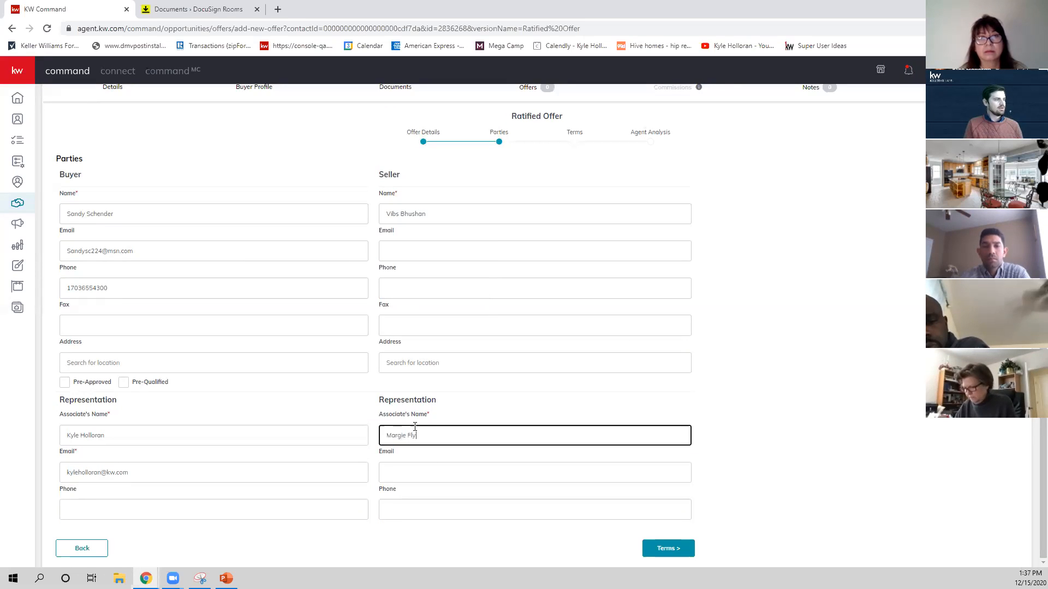
Continue to the offer's terms and enter $50,000 cash, a $450,000 finance amount and a 1% earnest amount.
click(683, 550)
click(141, 273)
text(5,000)
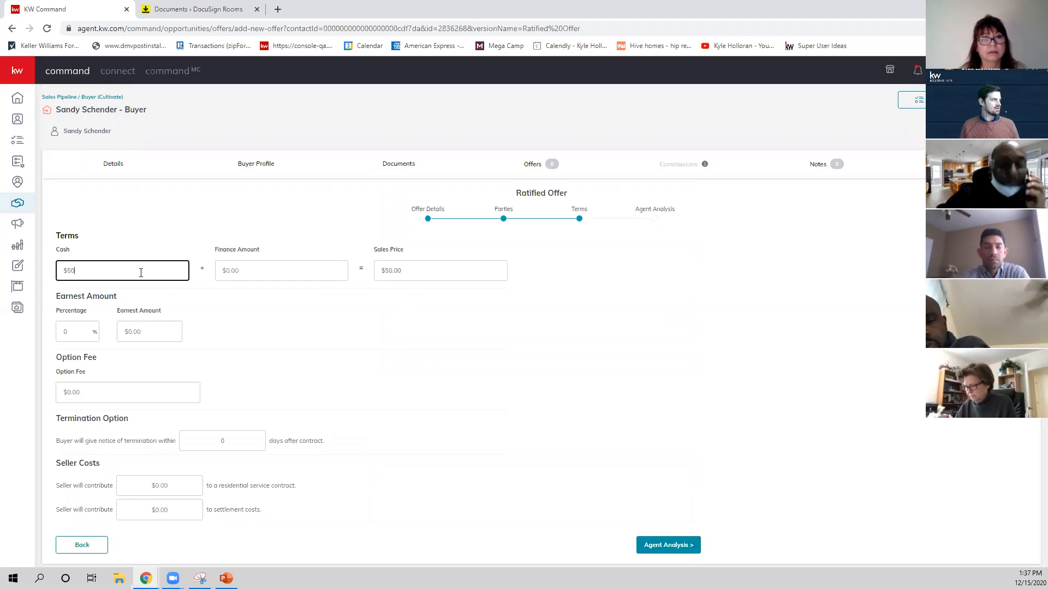
key(Tab)
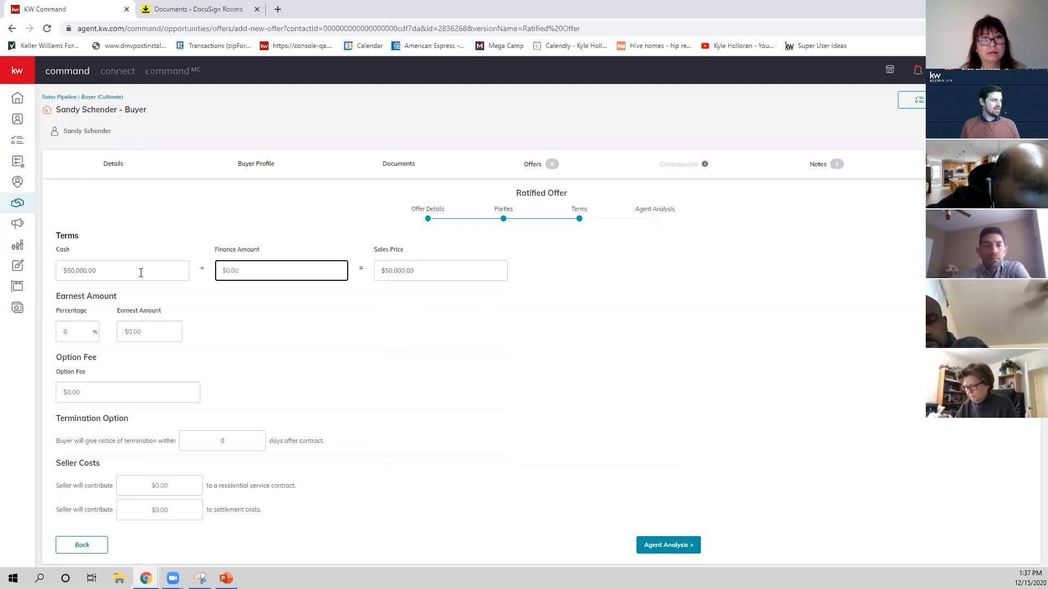
text(45,000)
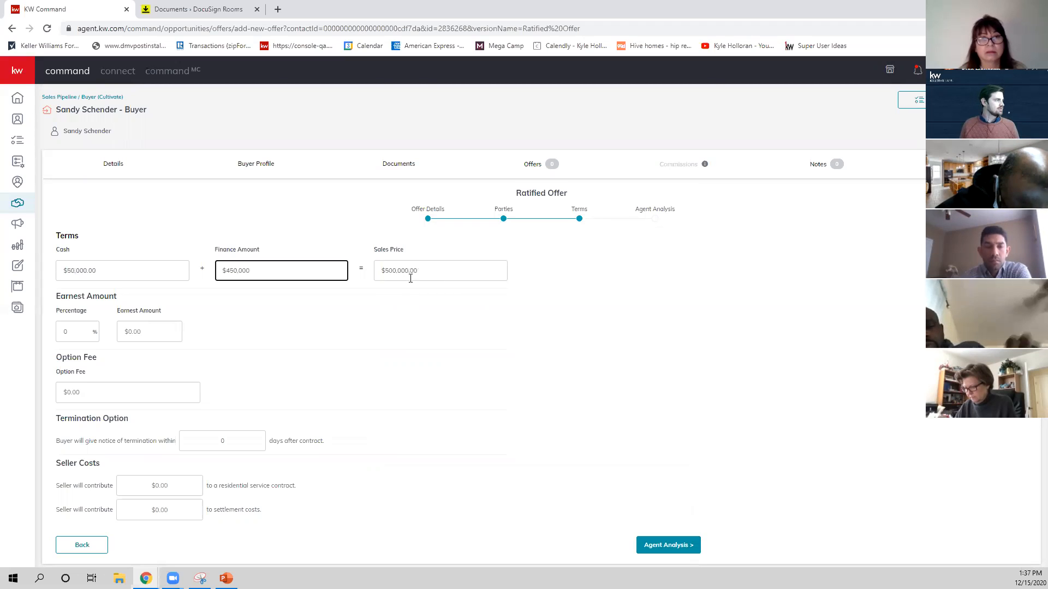
click(95, 329)
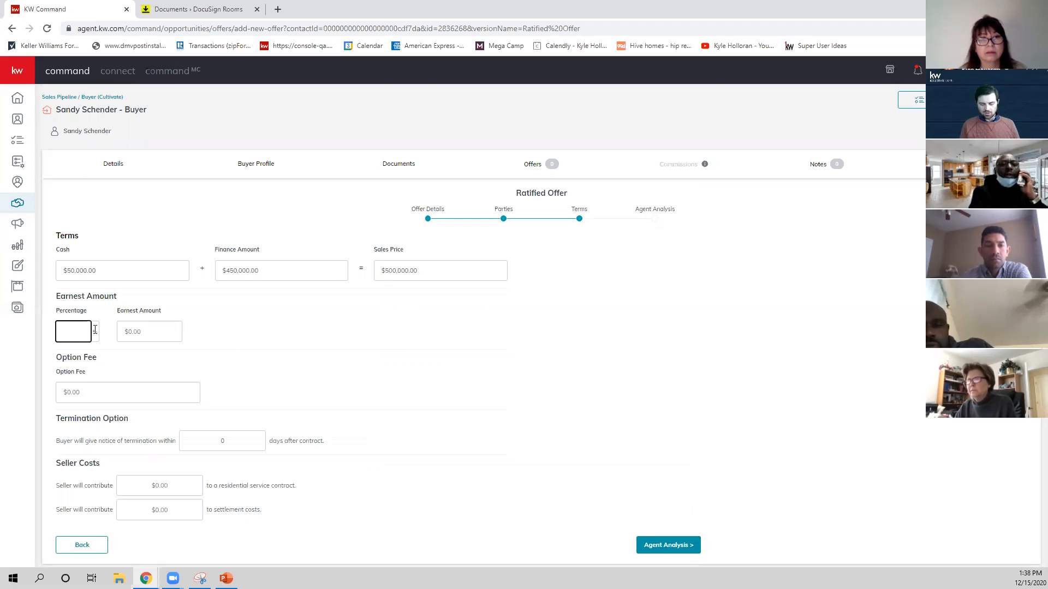
click(336, 371)
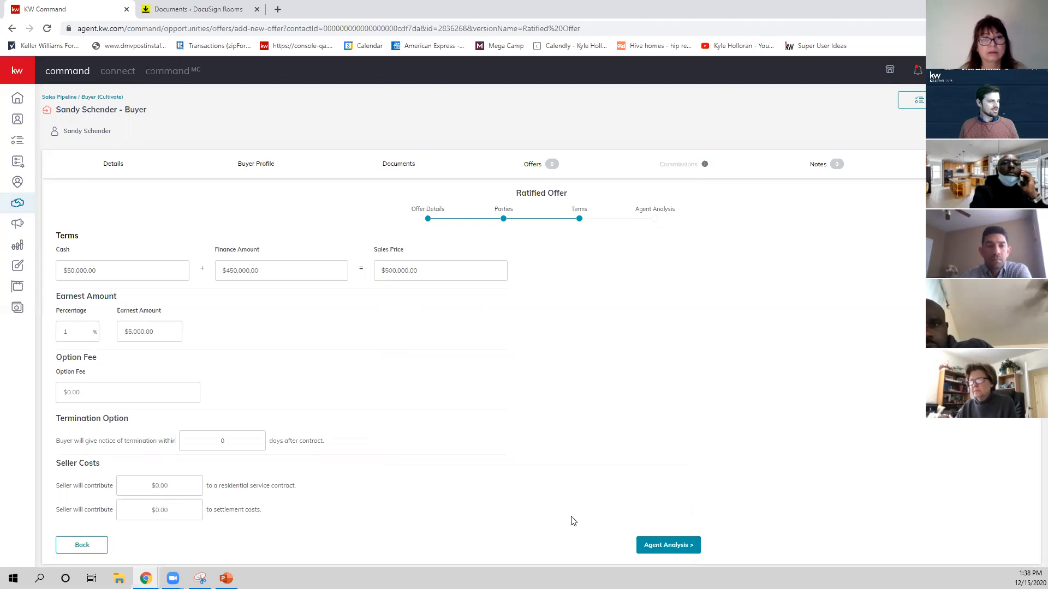
Save the Ratified Offer with its agent analysis left blank and accept the offer from the offer timeline.
click(666, 545)
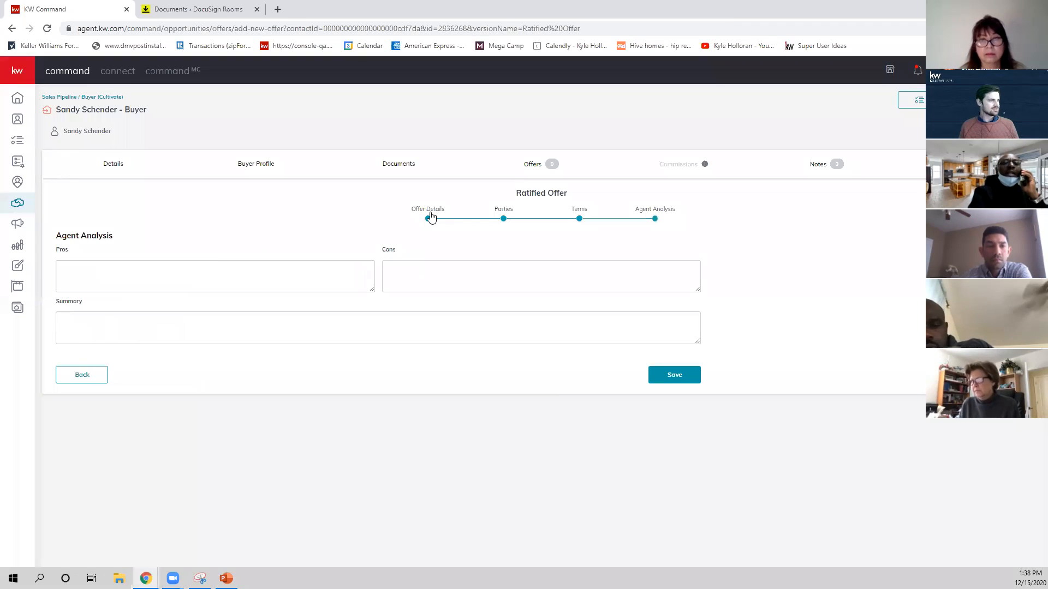
click(694, 372)
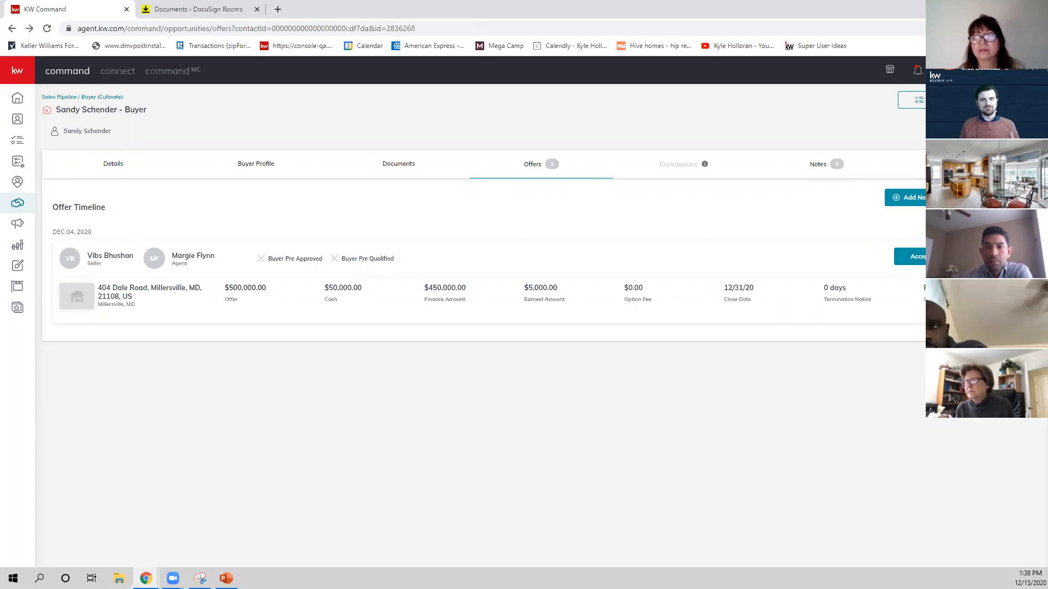
click(923, 256)
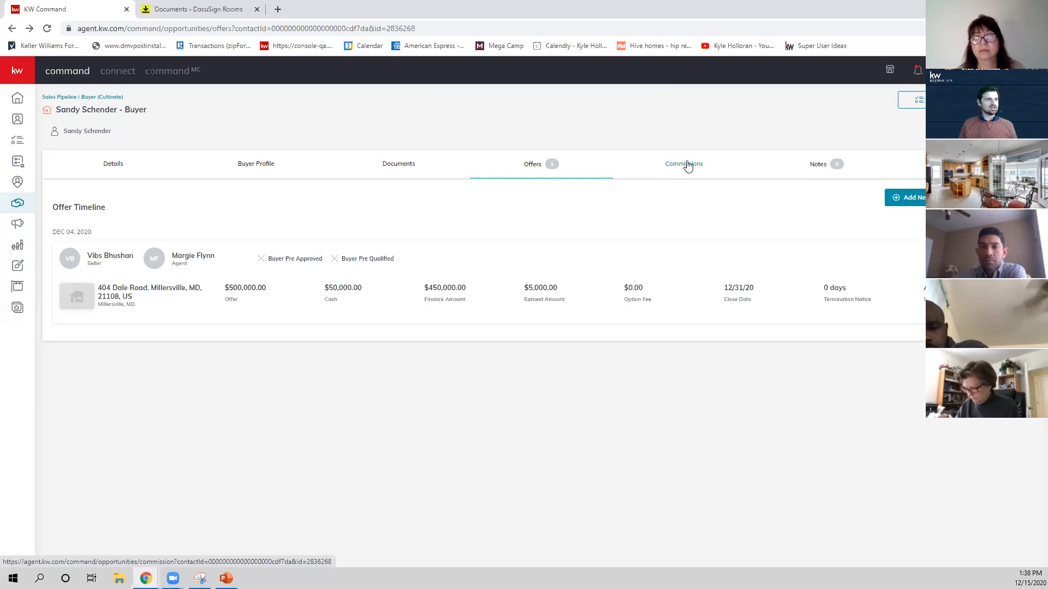
Review the opportunity's commission payment breakdown and open the commission's general information for editing.
click(688, 167)
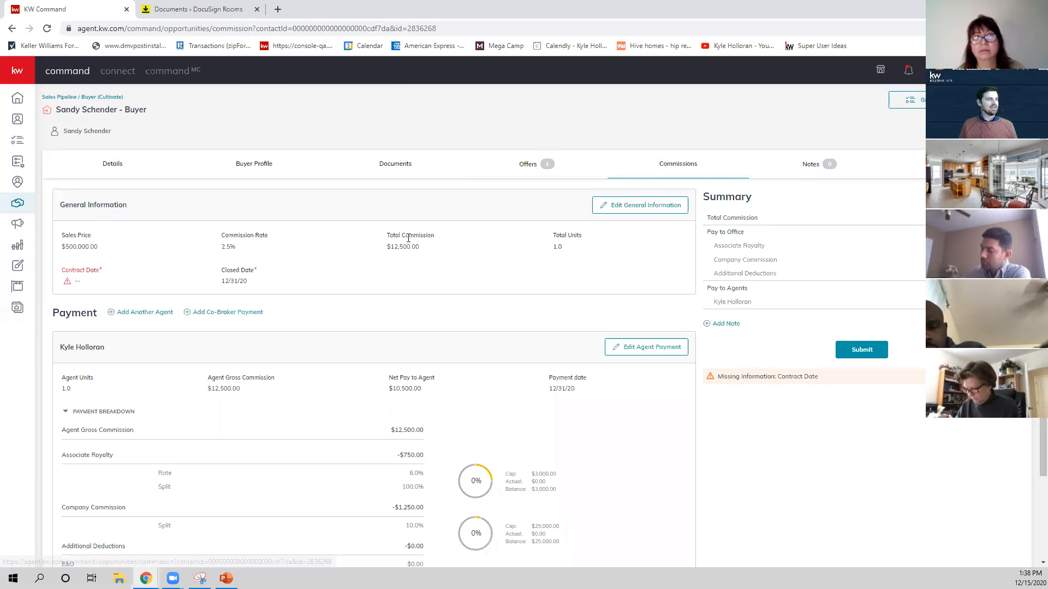
scroll(528, 278, down, 1)
scroll(542, 295, down, 1)
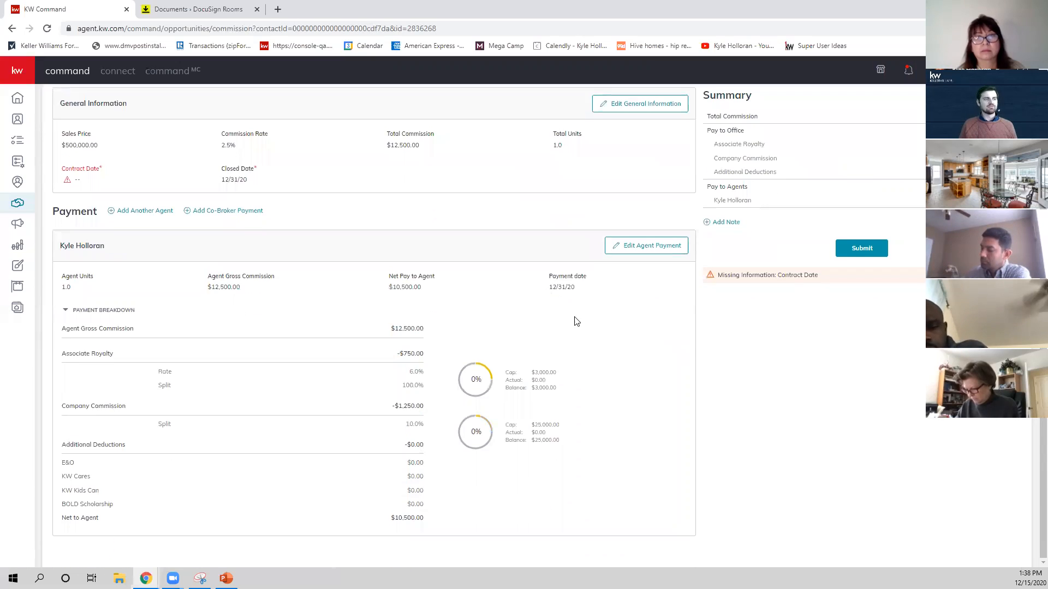
scroll(575, 322, up, 2)
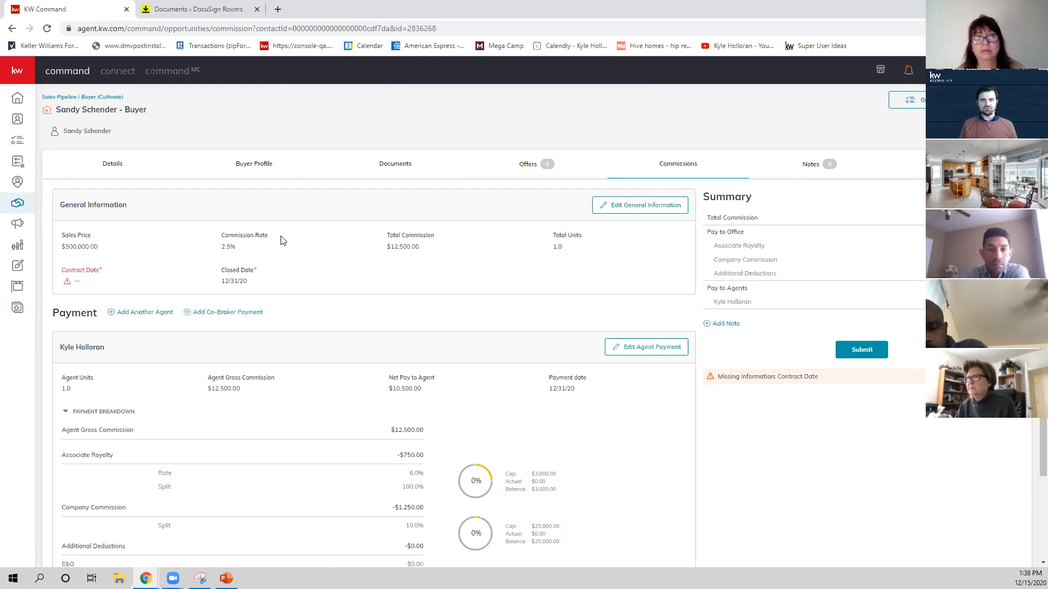
click(636, 209)
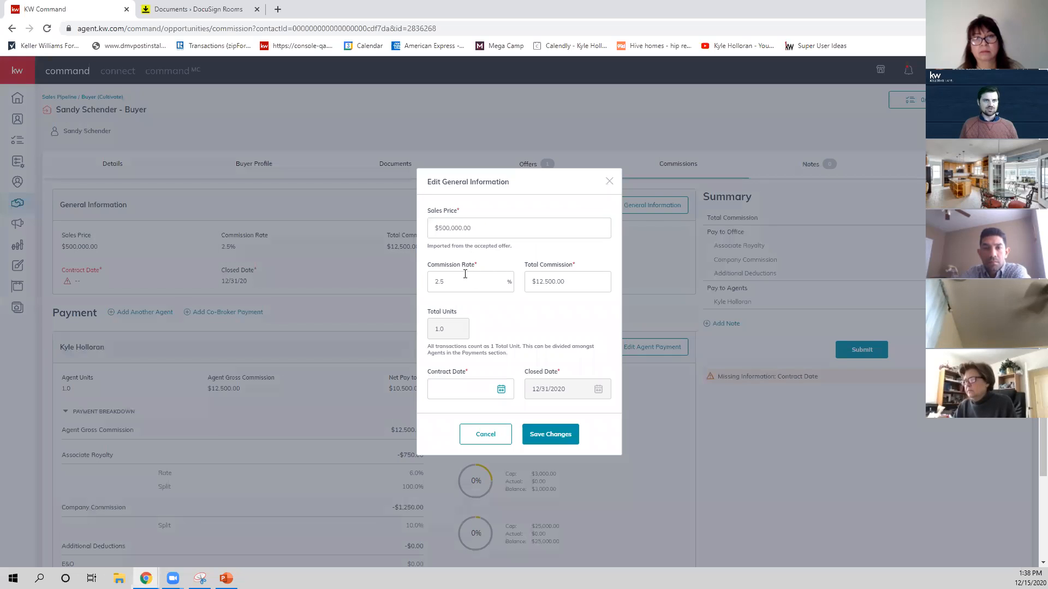
Try a 3.0% commission rate in the general information and set it back to 2.5%.
click(483, 276)
key(BackSpace)
key(BackSpace)
key(BackSpace)
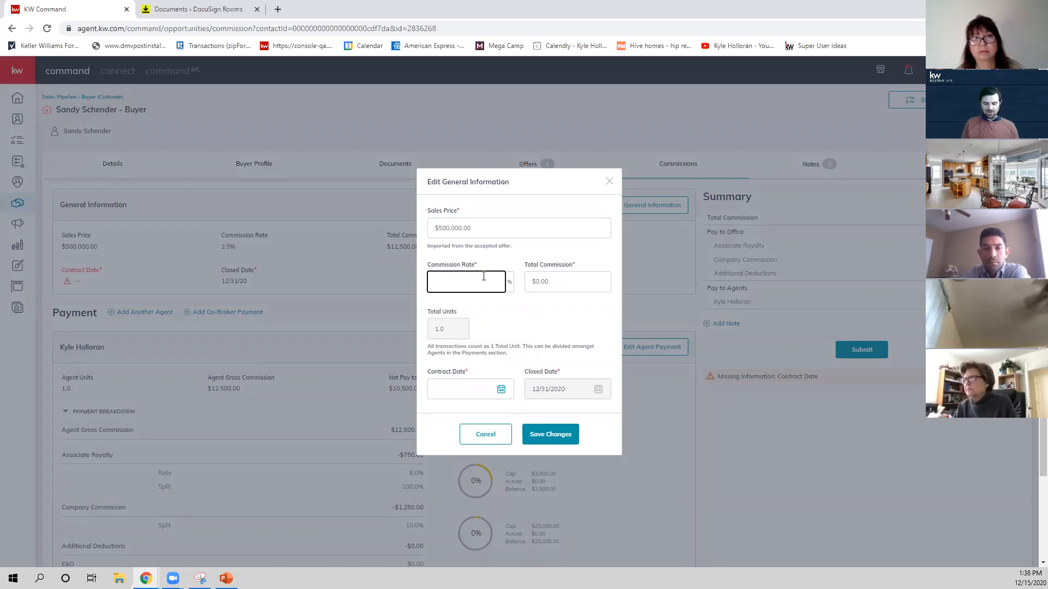
text(3.0)
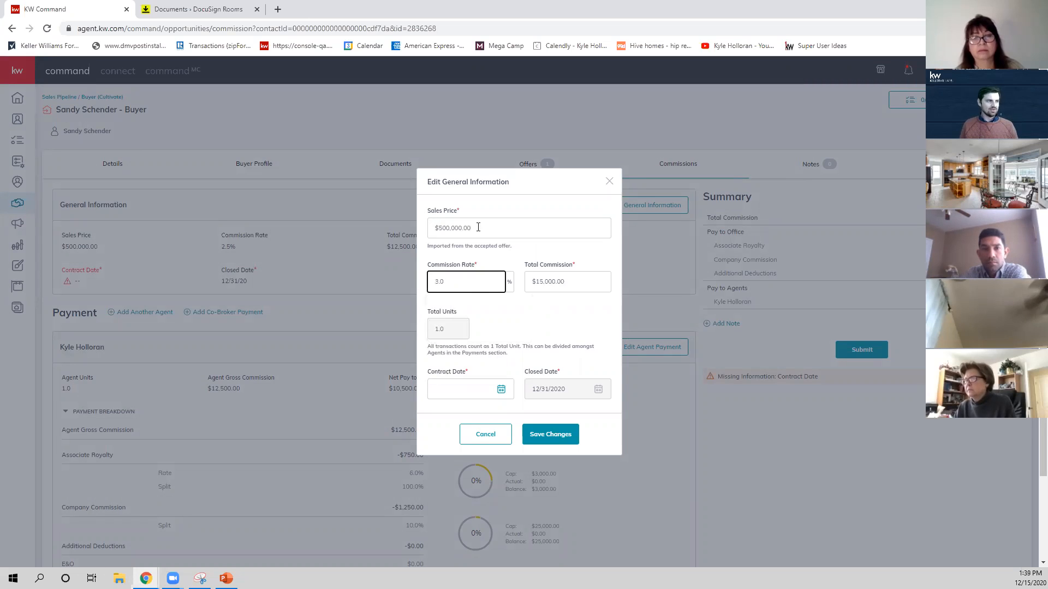
click(580, 298)
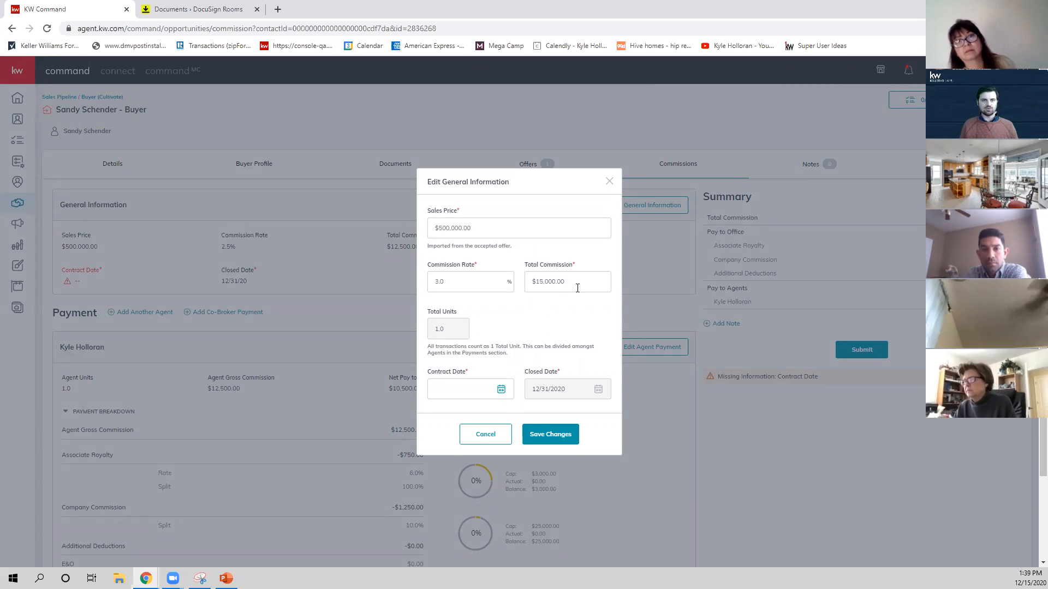
double_click(477, 277)
text(2.5)
click(489, 298)
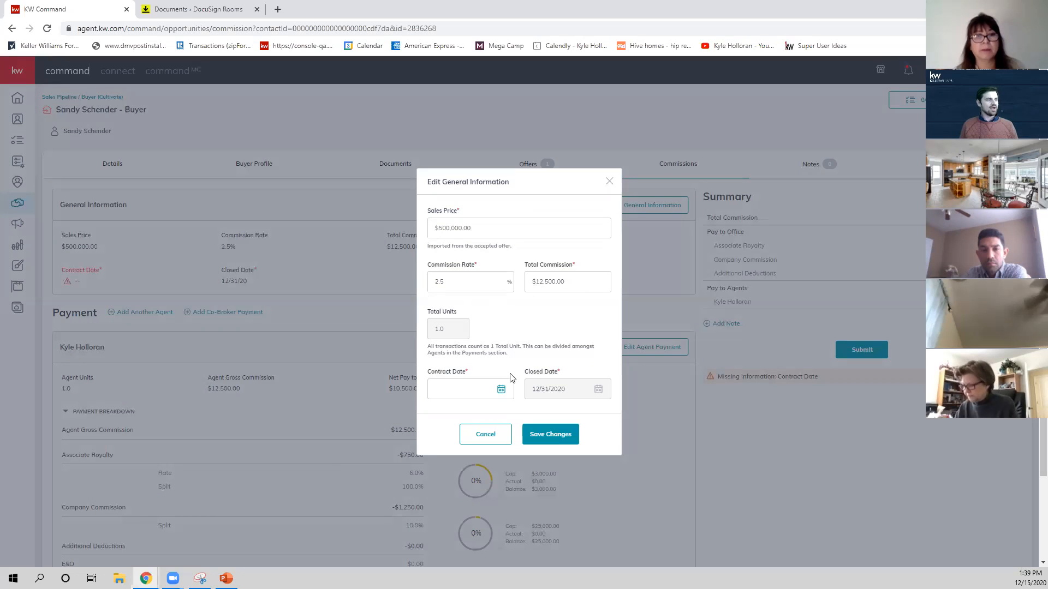
Set the commission's contract date to 12/6/2020 and save the general information.
click(500, 392)
scroll(503, 393, down, 2)
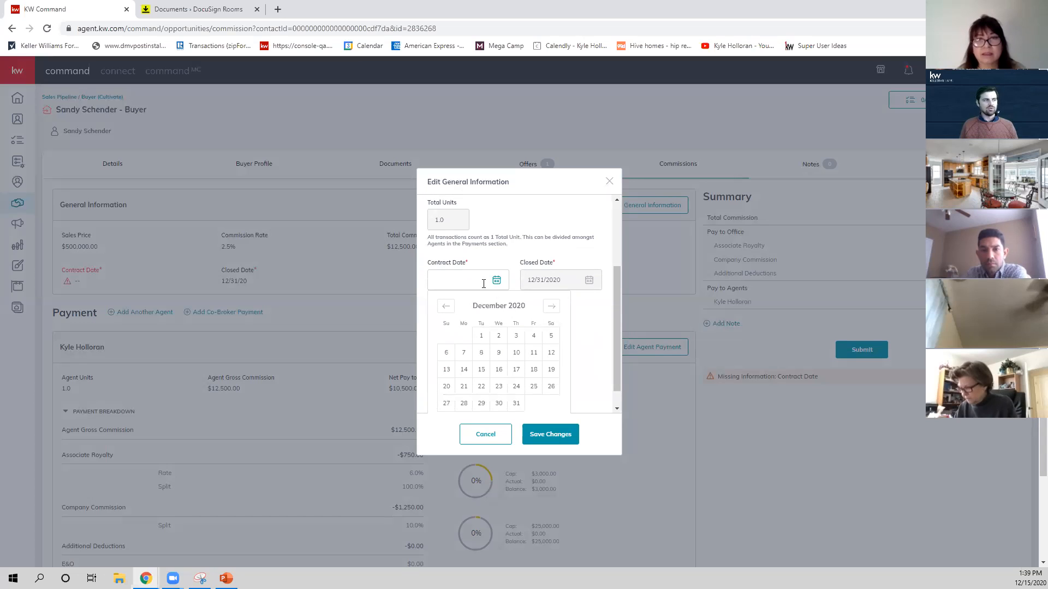
click(446, 352)
click(537, 437)
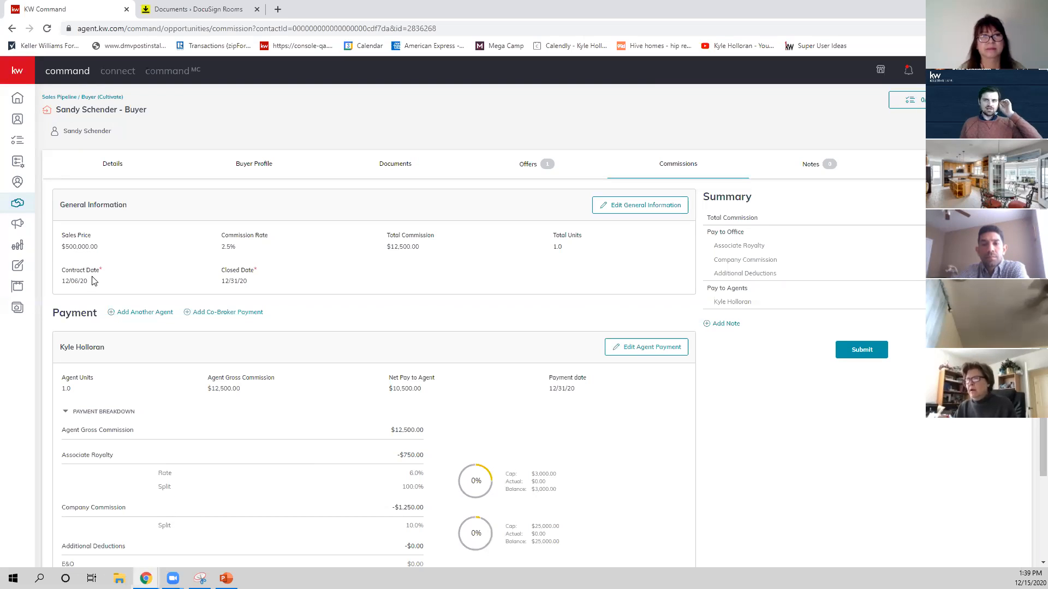
Start another offer version under the name Initial Offer and leave it unsaved, returning to the commissions.
click(527, 164)
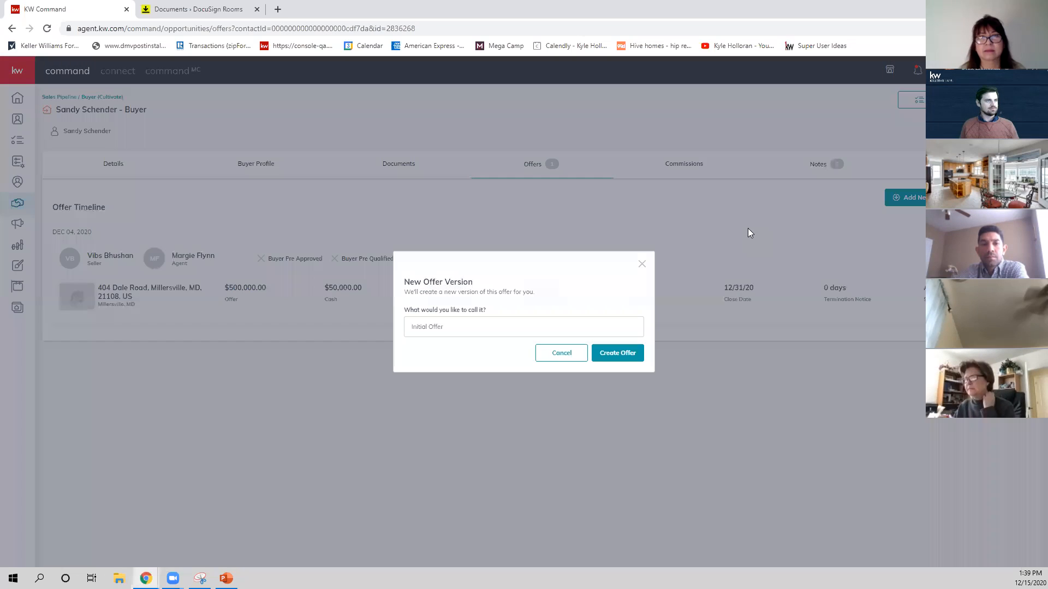
click(628, 353)
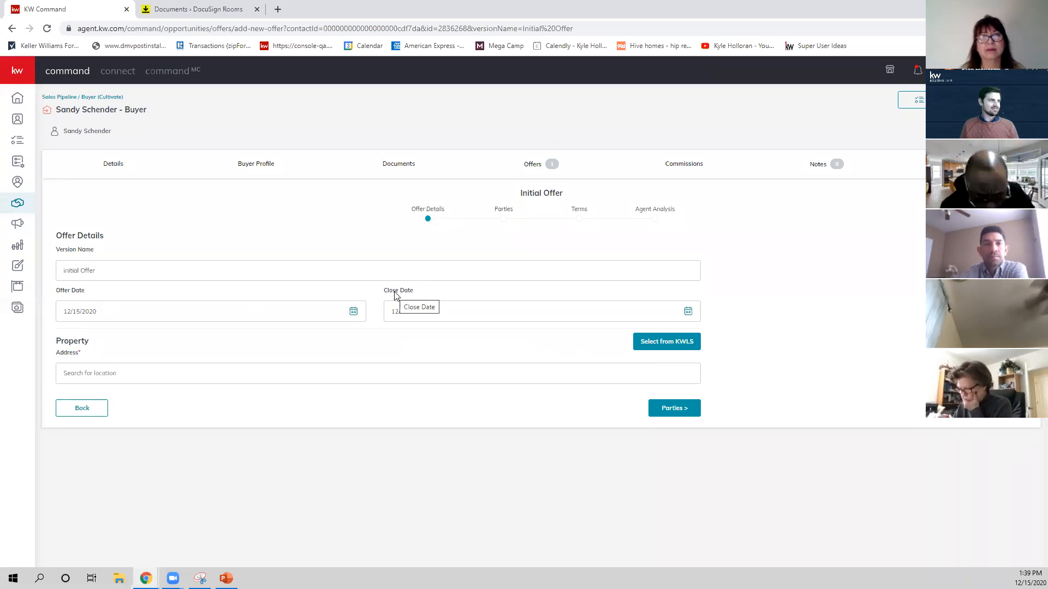
click(685, 166)
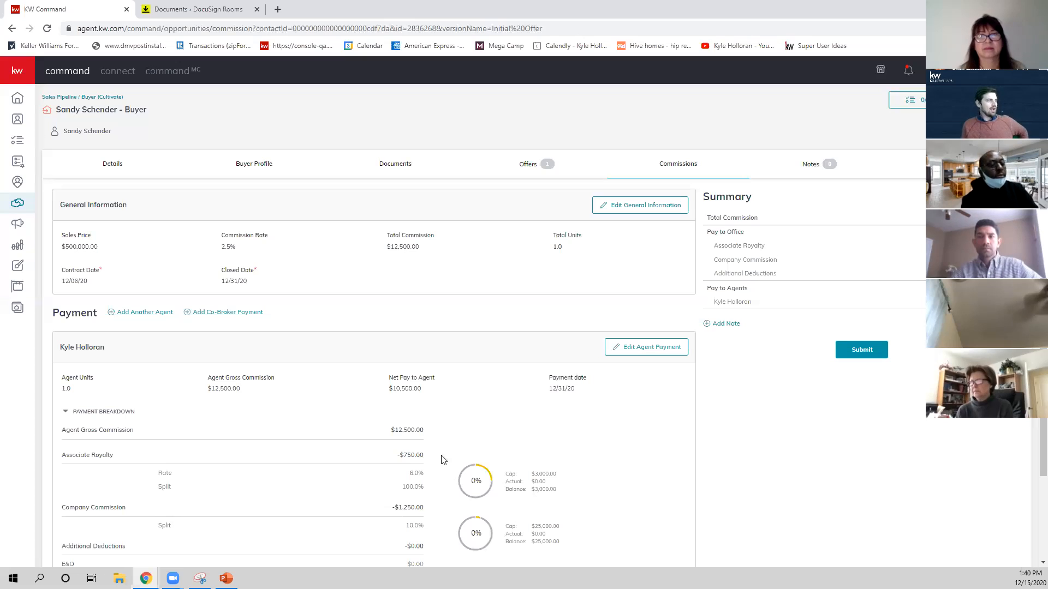
Start adding another agent to the commission payment, choosing the agent by name search, and discard the entry.
scroll(360, 276, down, 2)
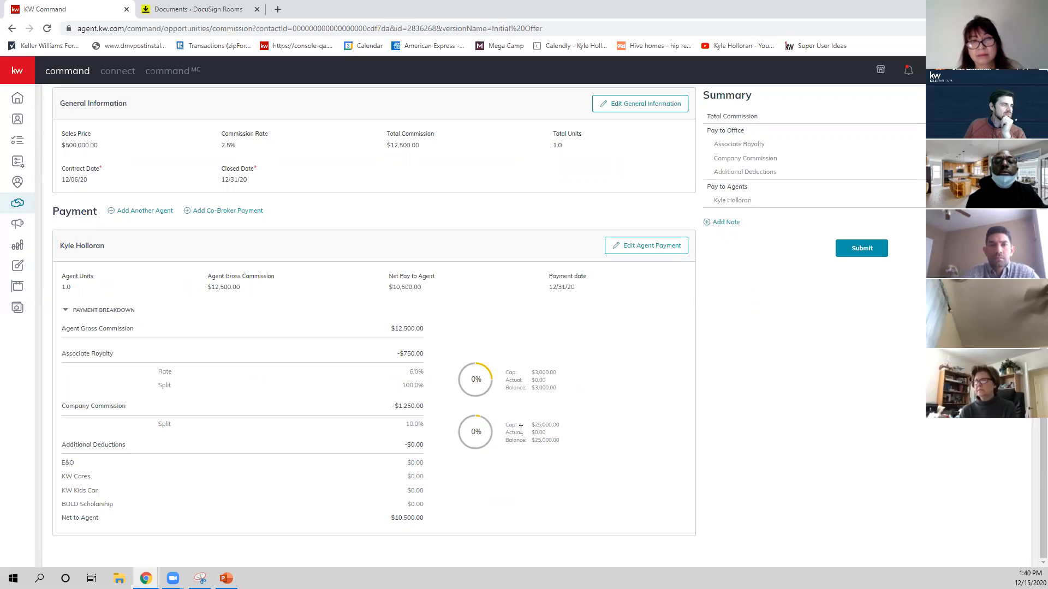
scroll(520, 430, up, 2)
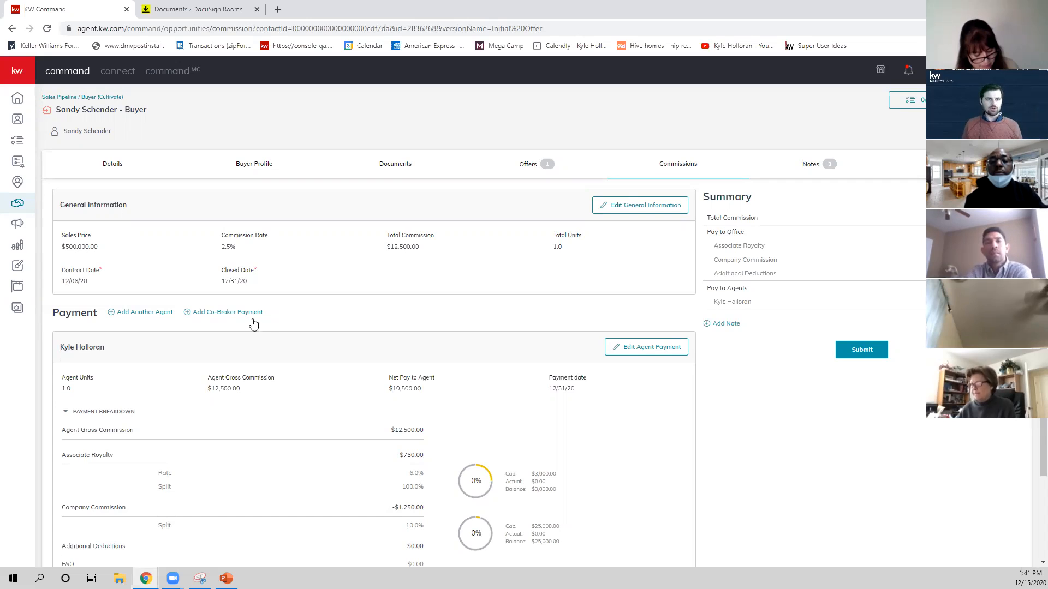
scroll(254, 306, down, 3)
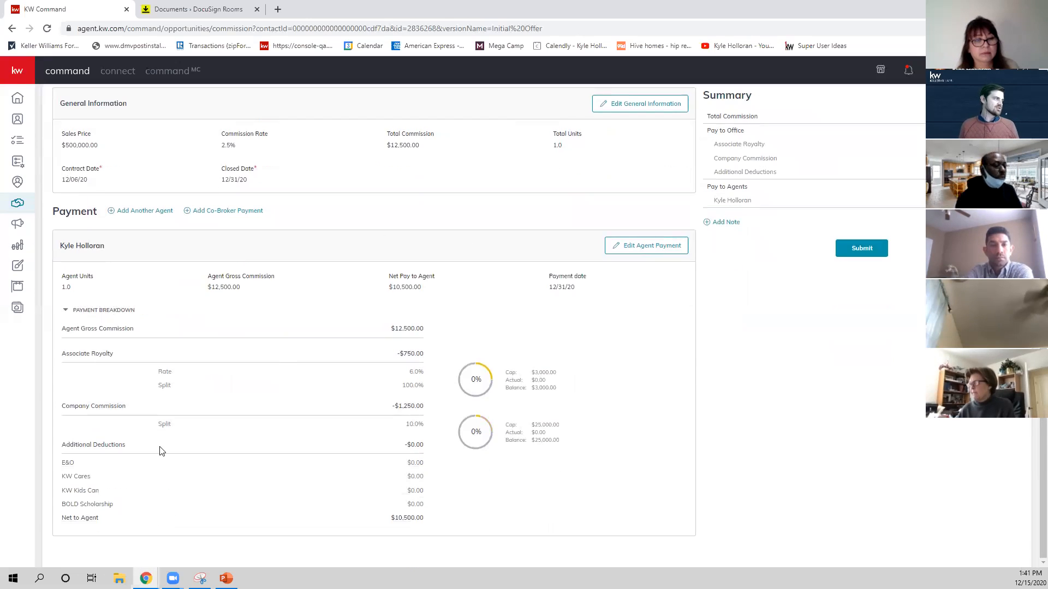
click(138, 213)
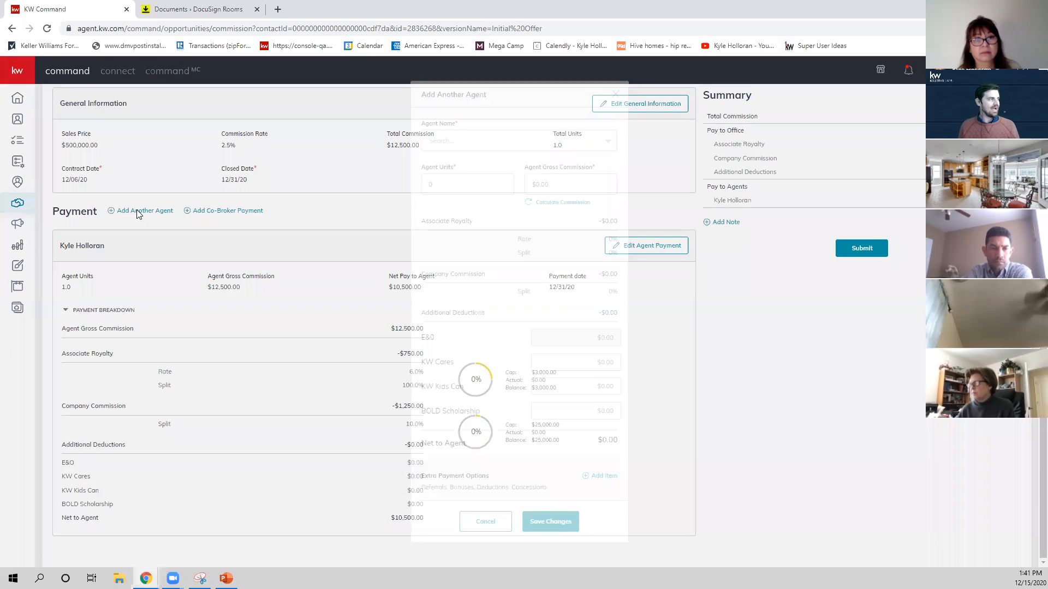
click(526, 144)
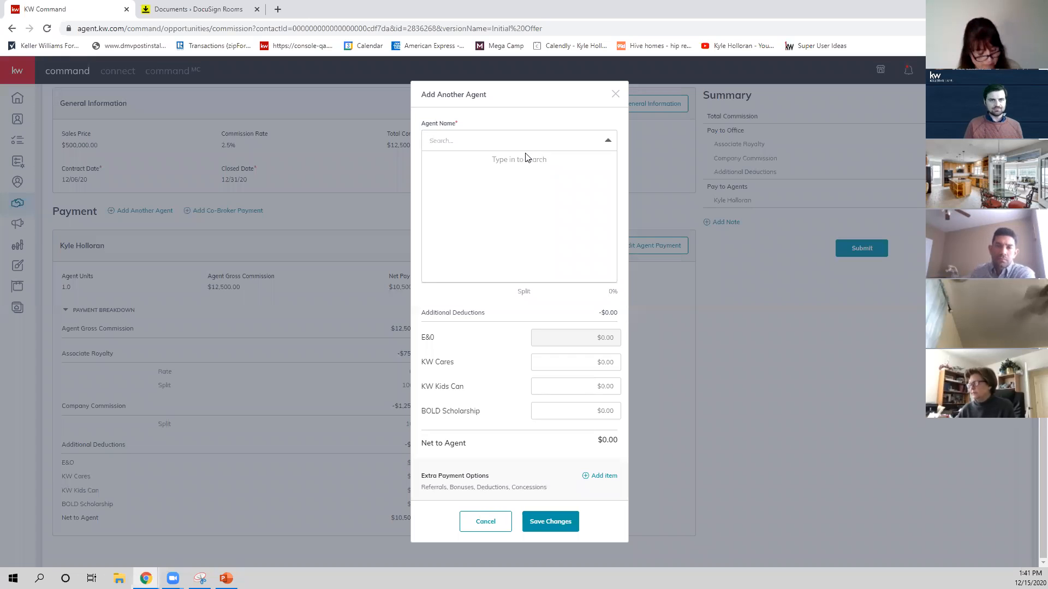
text(Mar)
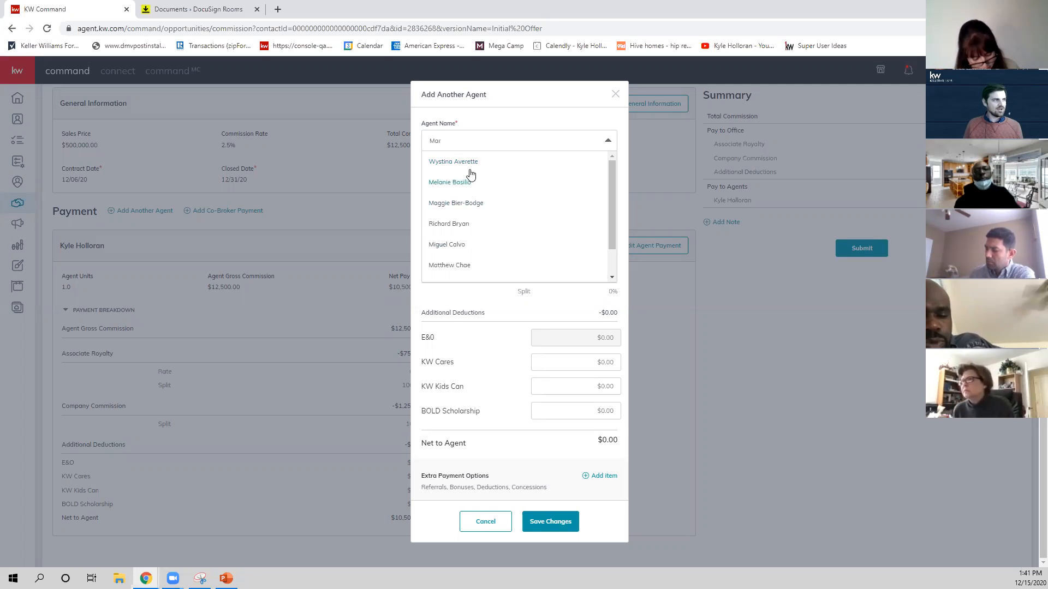
text(g)
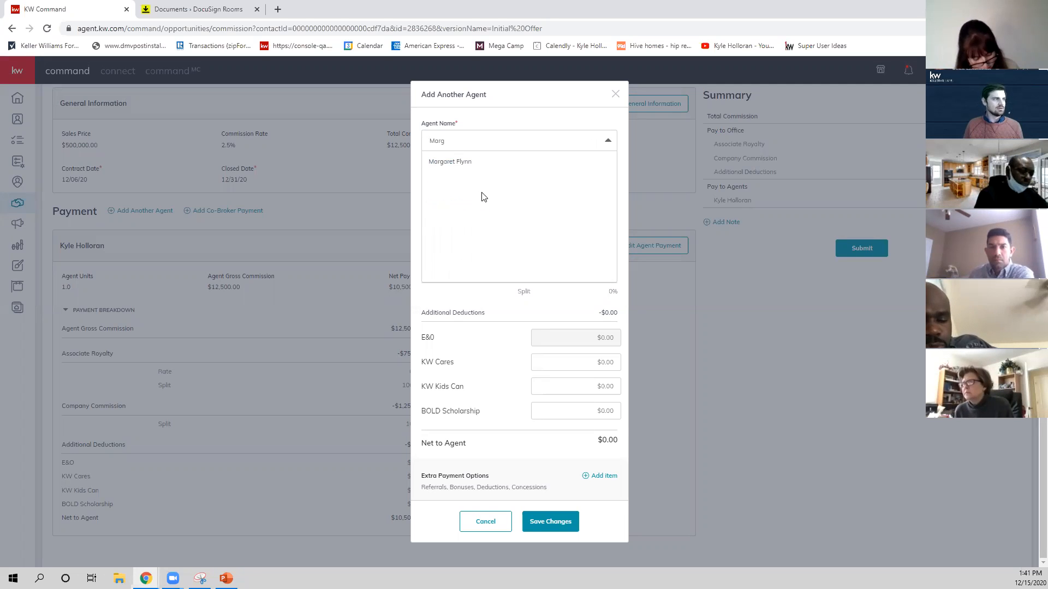
click(469, 164)
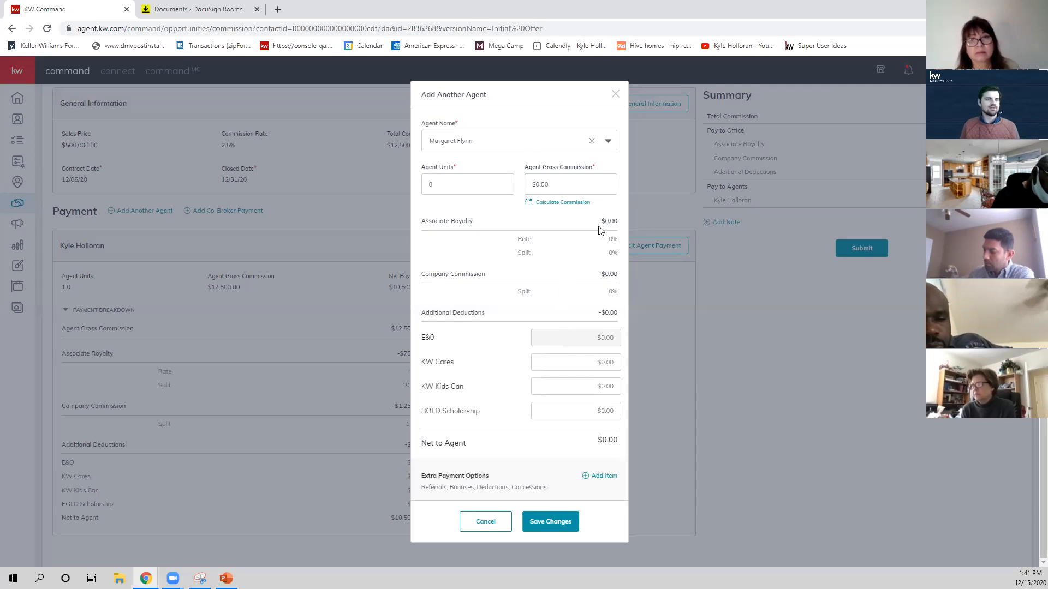
click(616, 94)
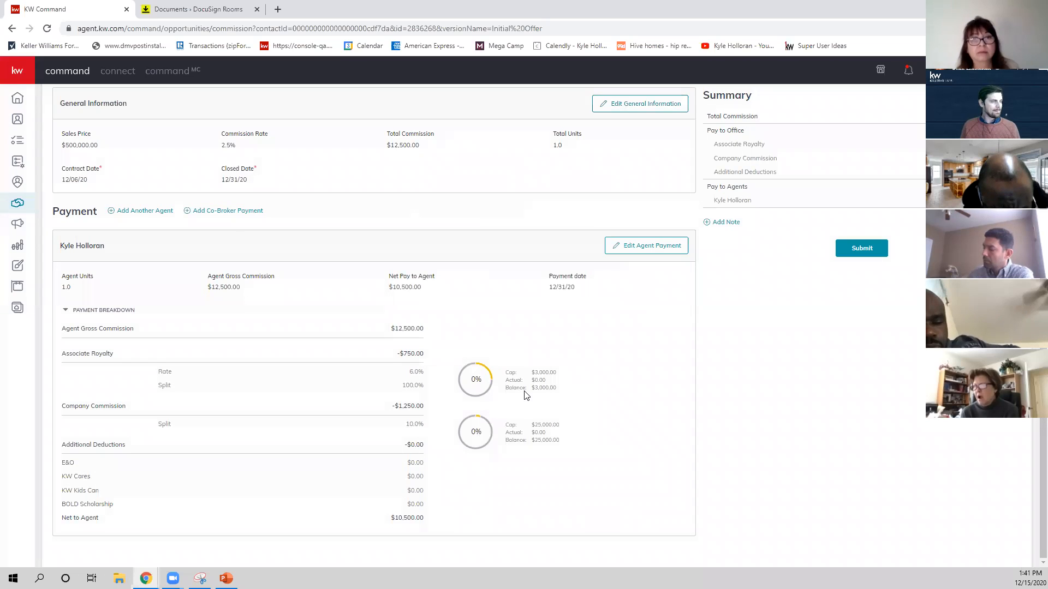
Start adding a $500 Bonus item to the agent's payment and close the payment without keeping it.
click(656, 251)
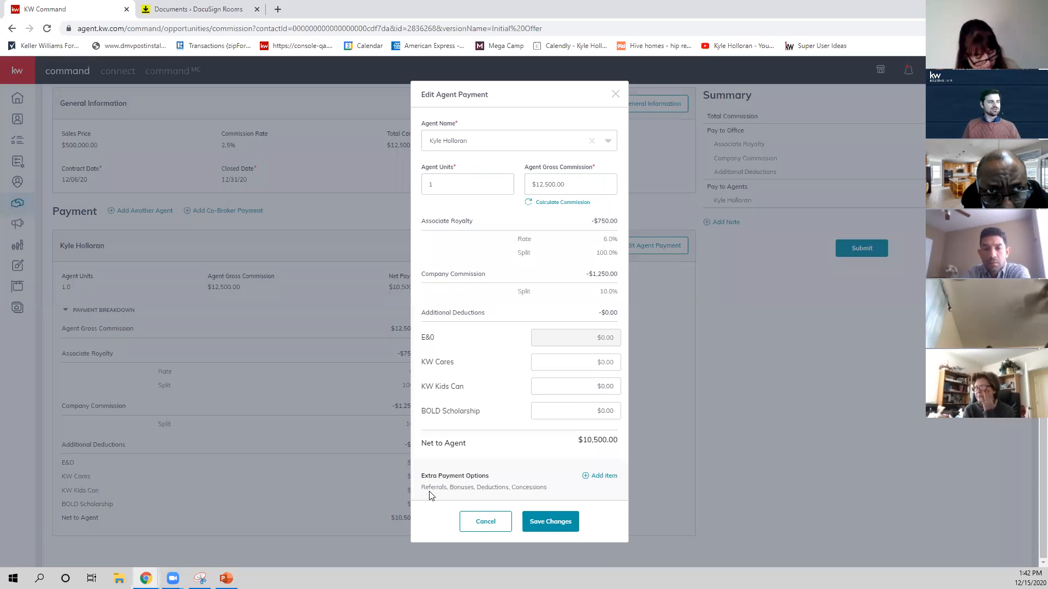
click(599, 484)
click(508, 280)
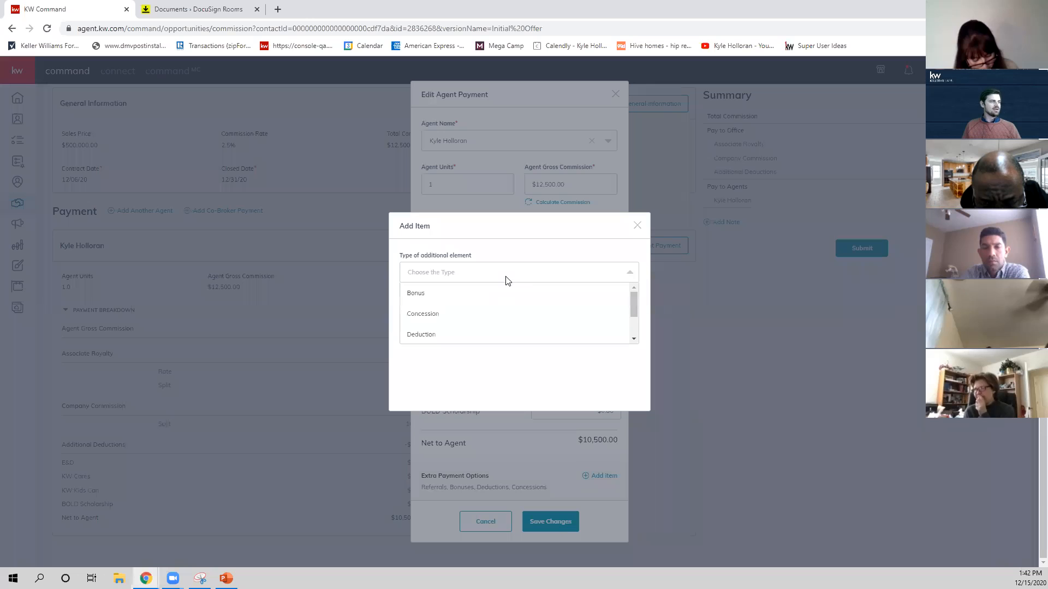
click(480, 297)
click(452, 317)
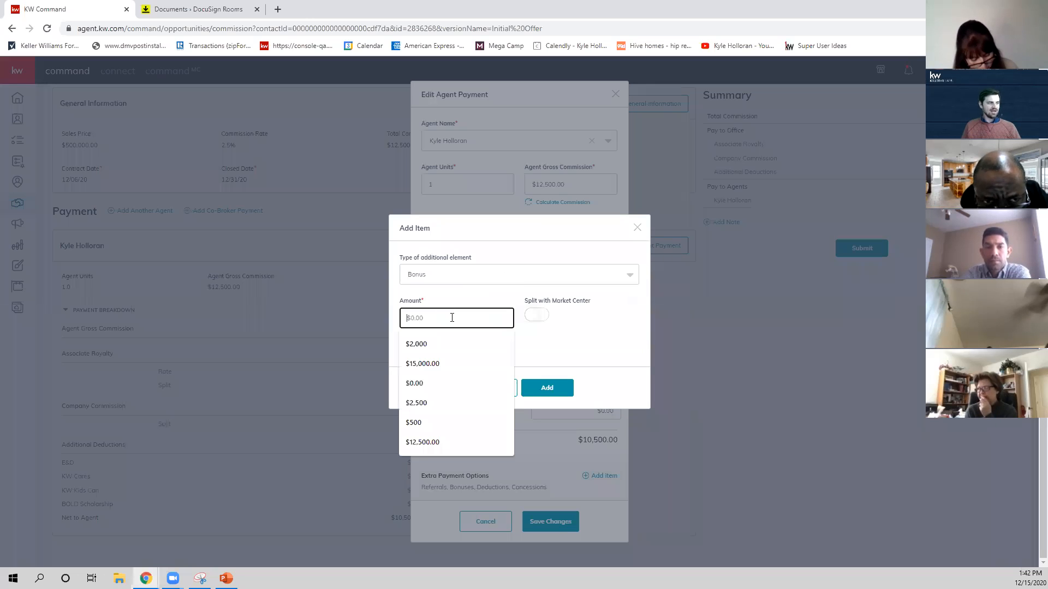
text(500)
click(448, 292)
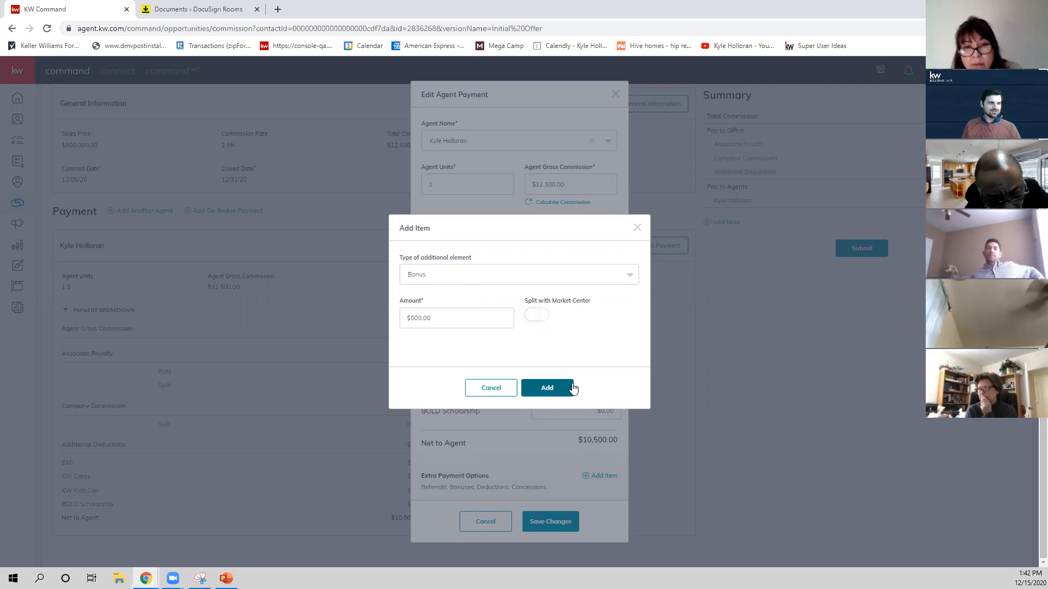
click(636, 228)
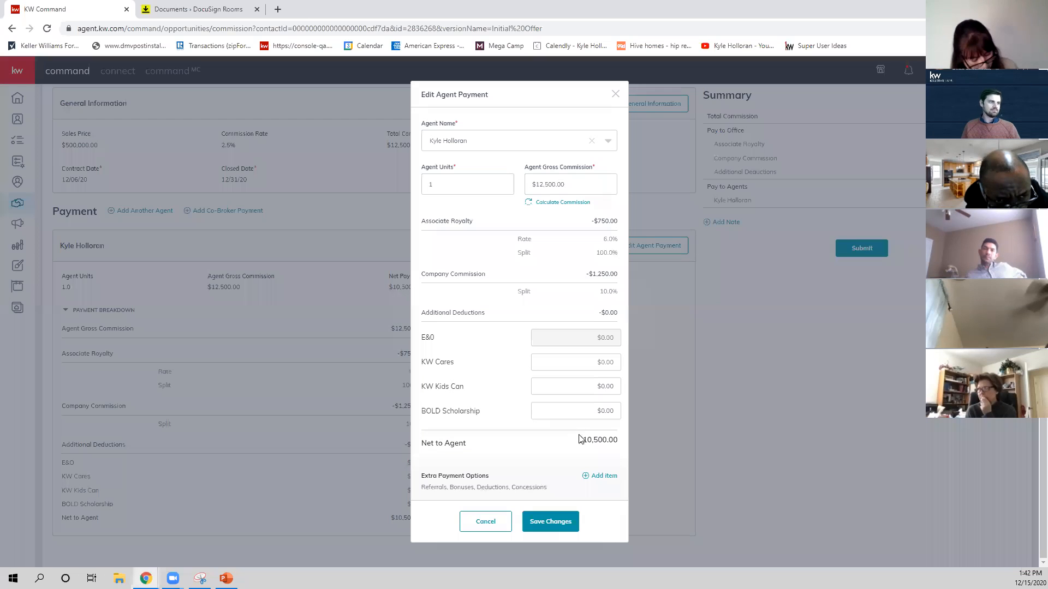
scroll(579, 434, up, 2)
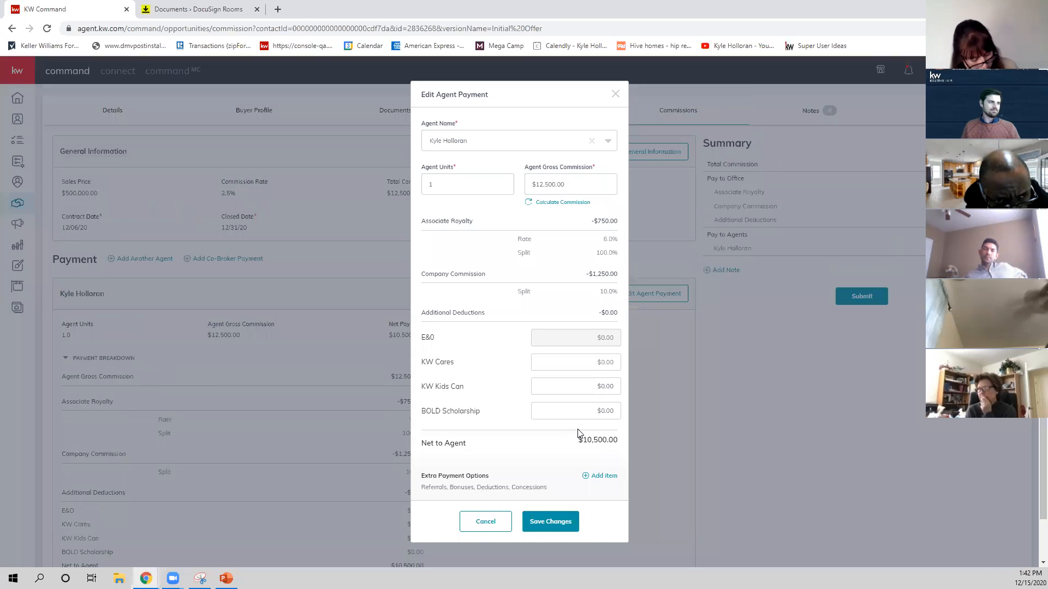
click(614, 94)
Look over the agent's payment breakdown and view the blank co-broker payment form, closing it without entries.
scroll(450, 326, down, 1)
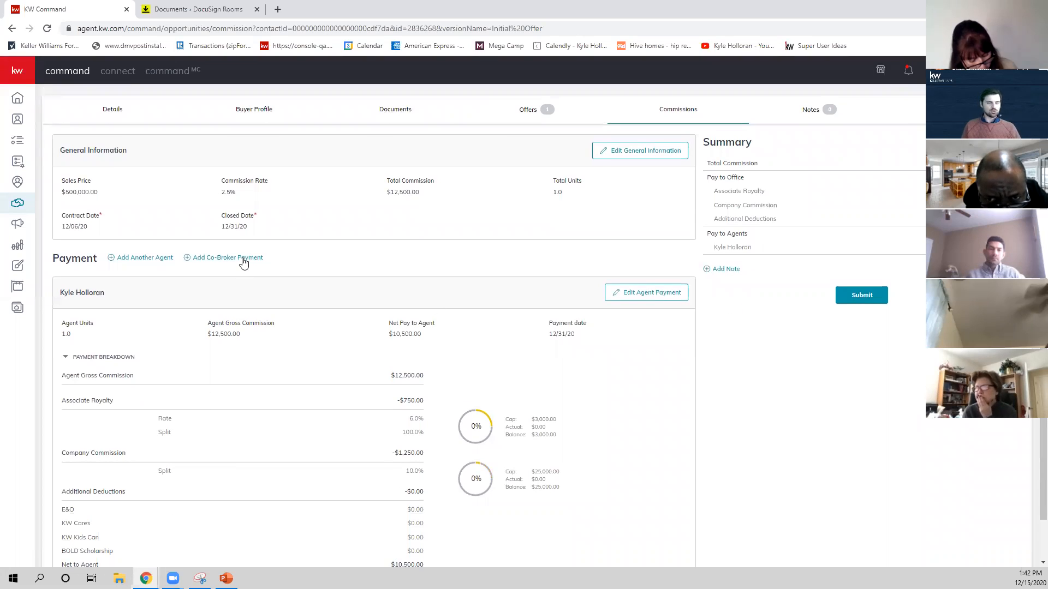
scroll(175, 302, down, 1)
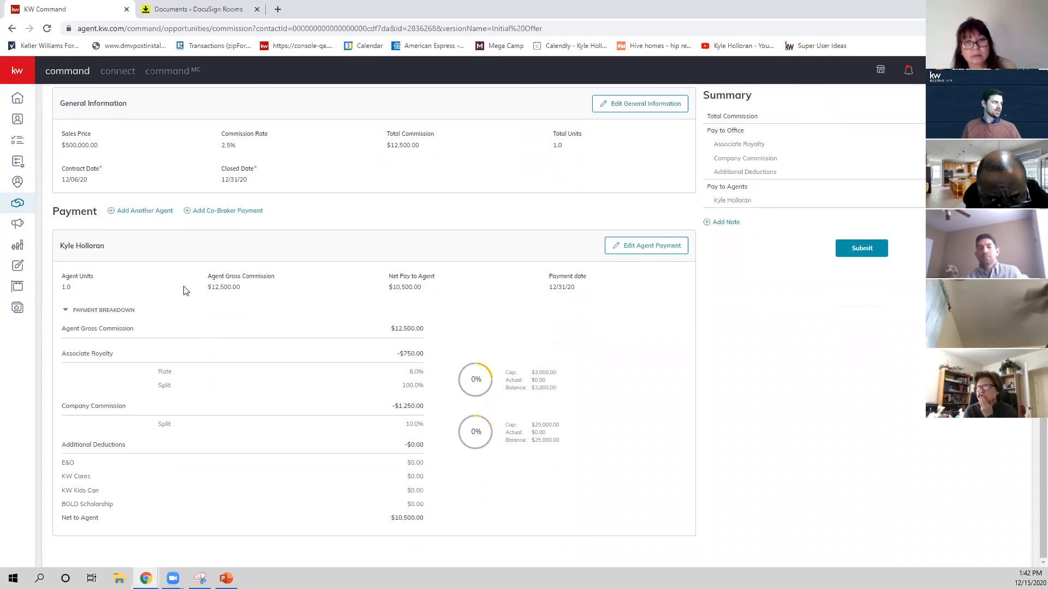
scroll(183, 291, up, 2)
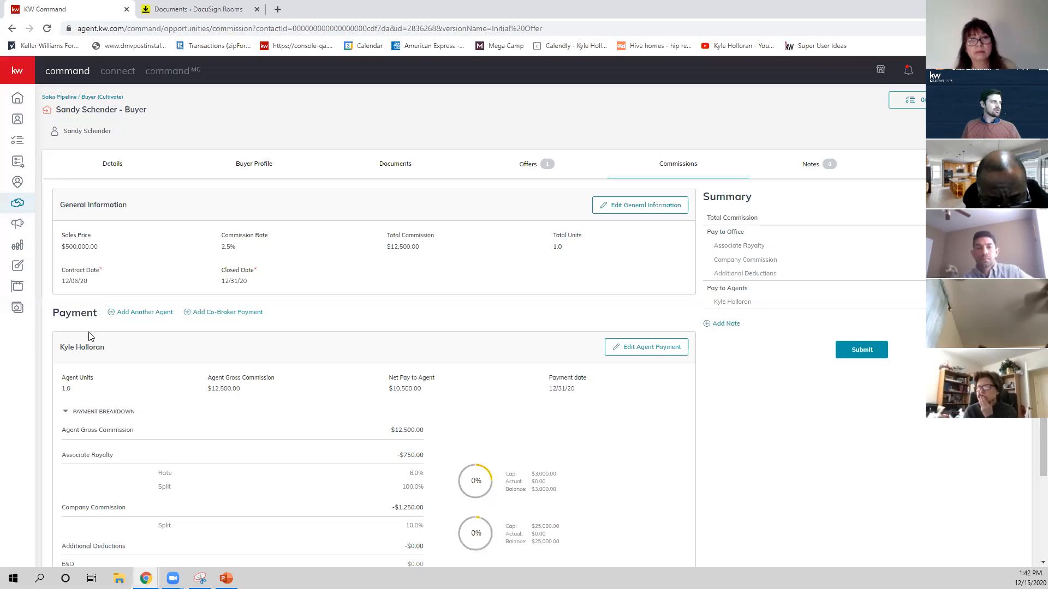
click(221, 314)
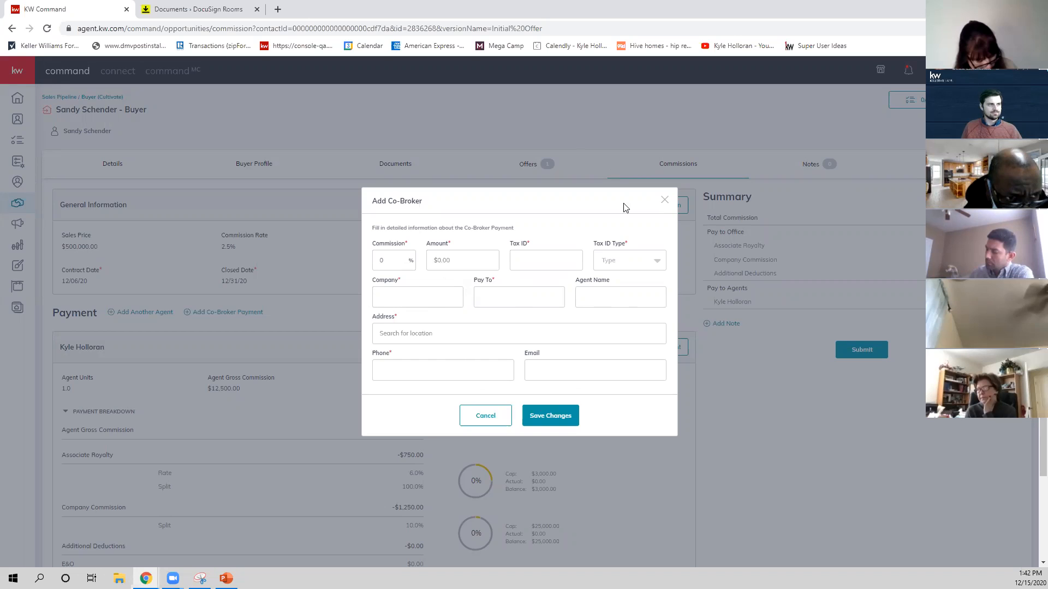
click(664, 200)
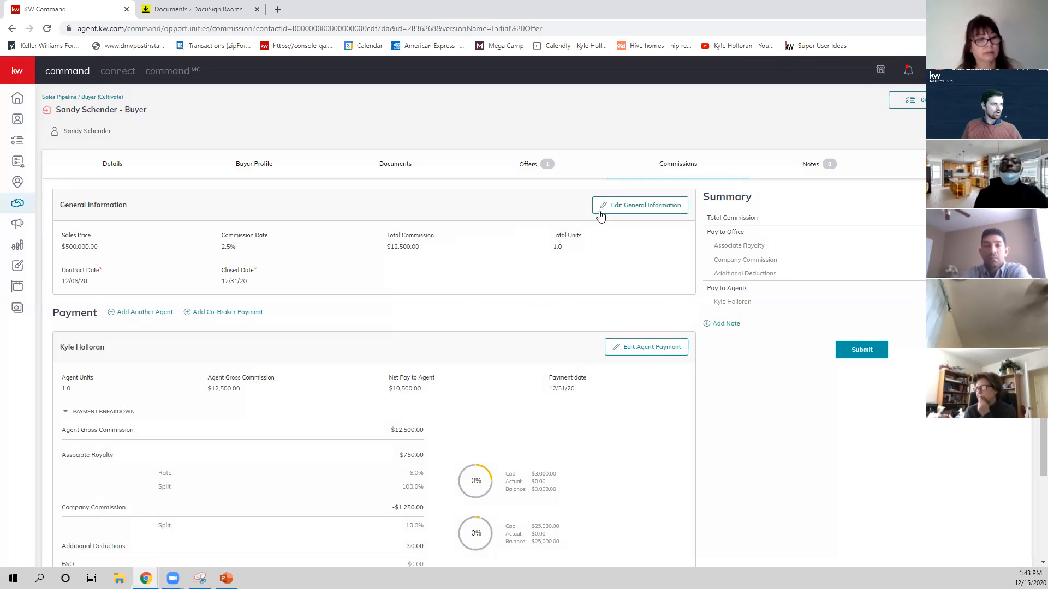
View the contract date and its calendar in the commission's general information, and close it without changes.
click(621, 208)
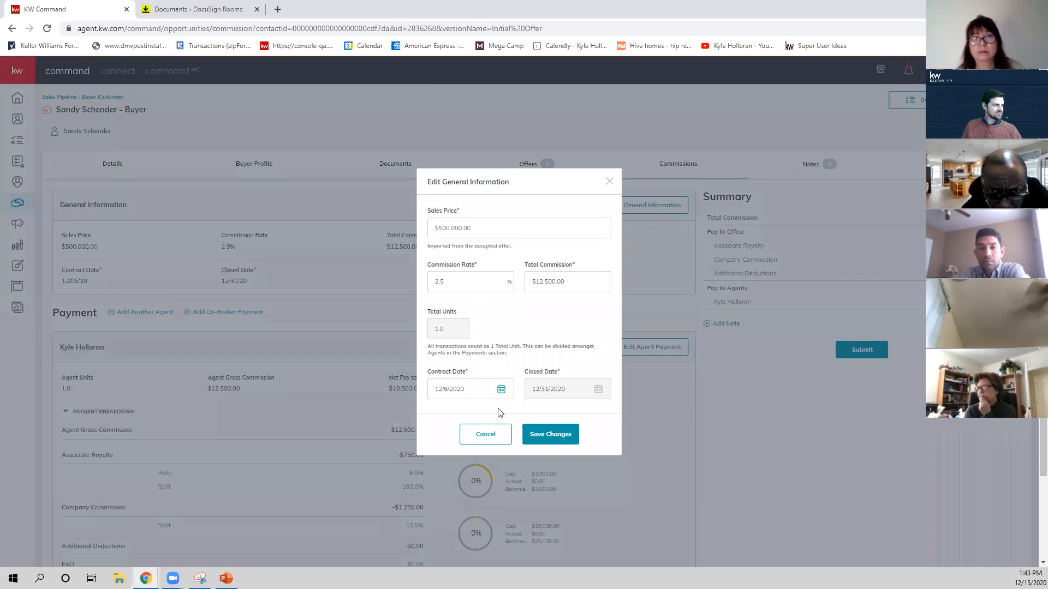
click(494, 389)
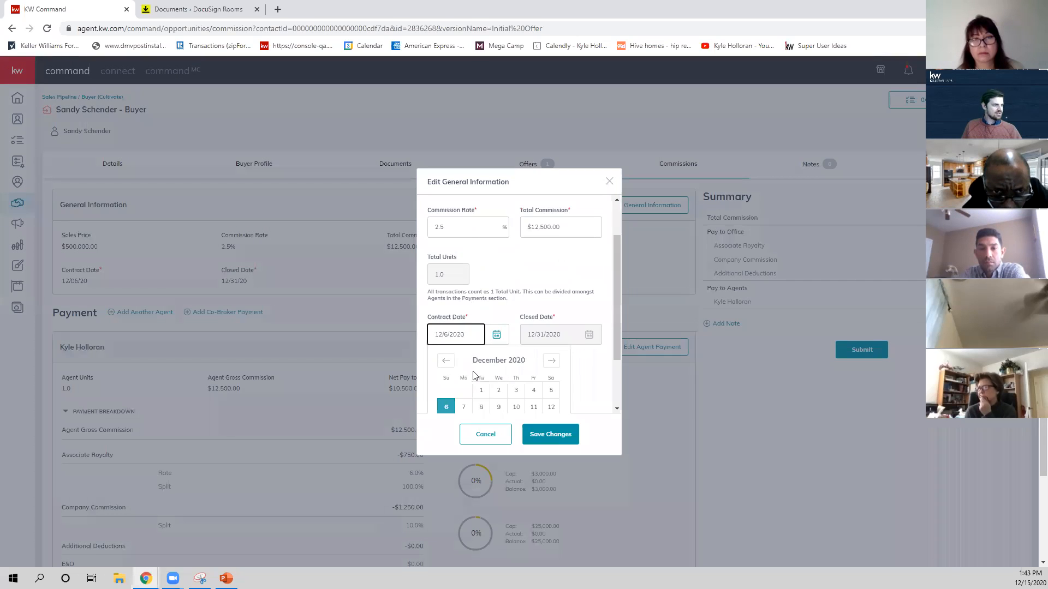
click(356, 336)
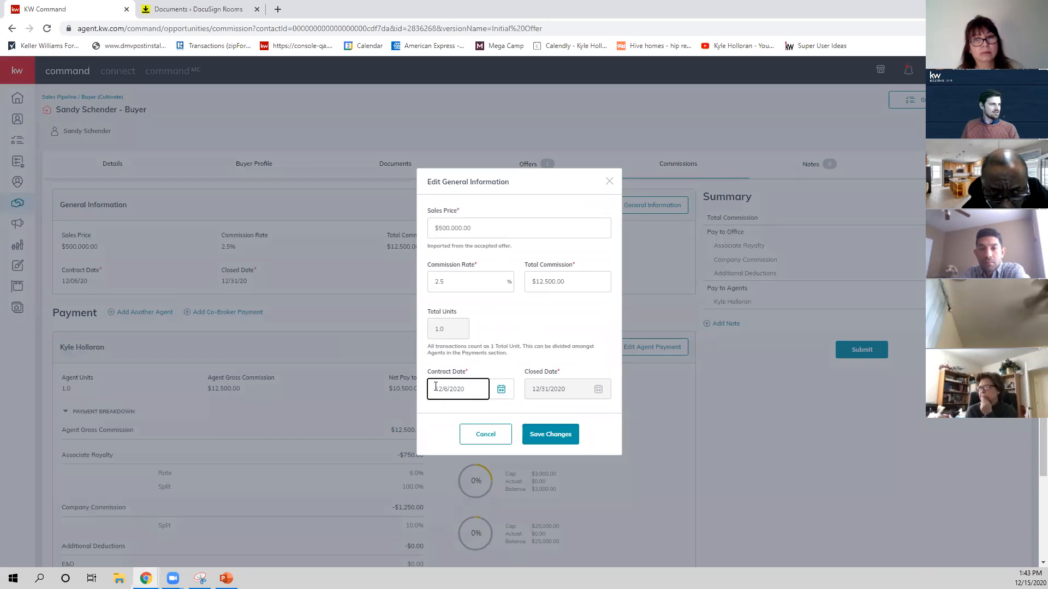
click(608, 182)
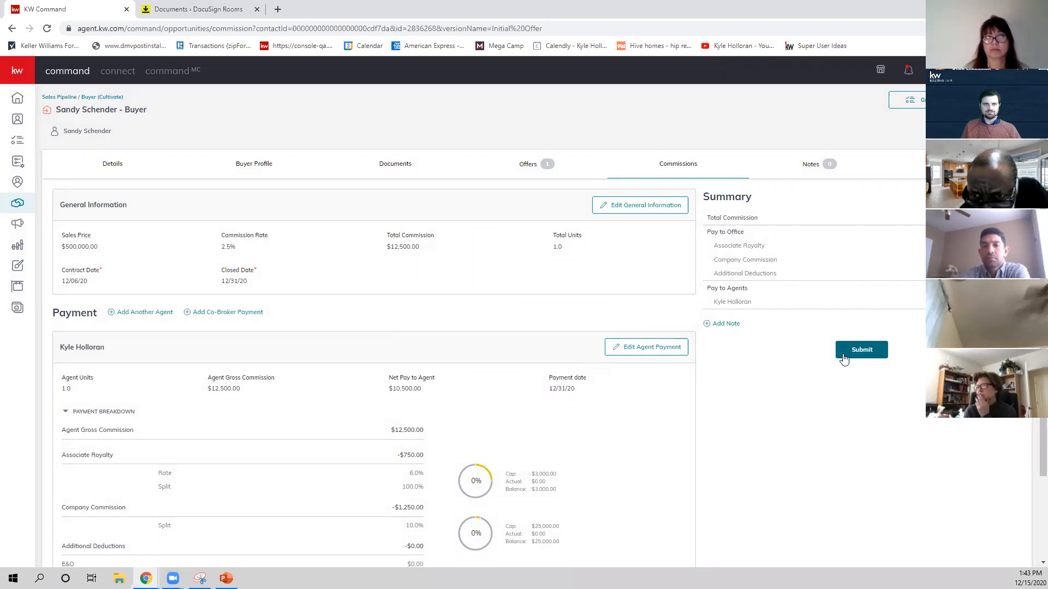
Start a commission note reading "Hi This" and discard it.
click(726, 324)
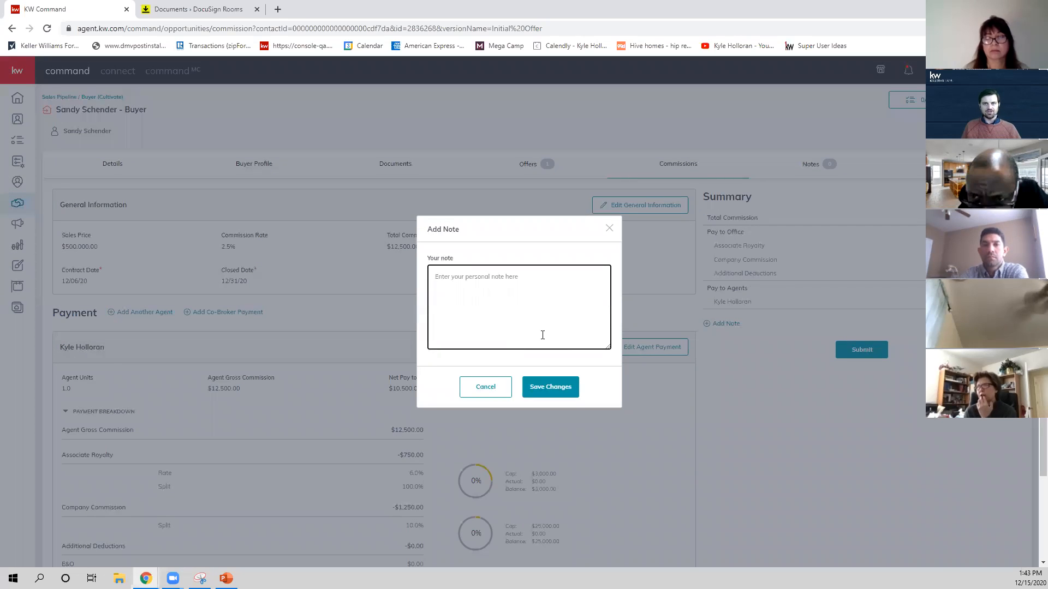
text(Hi This)
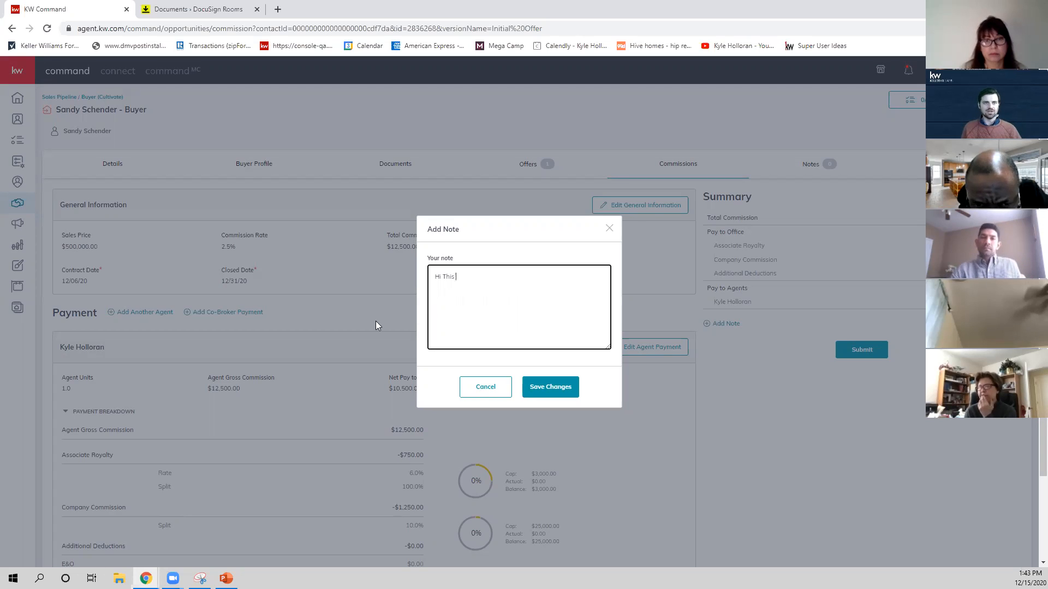
click(609, 228)
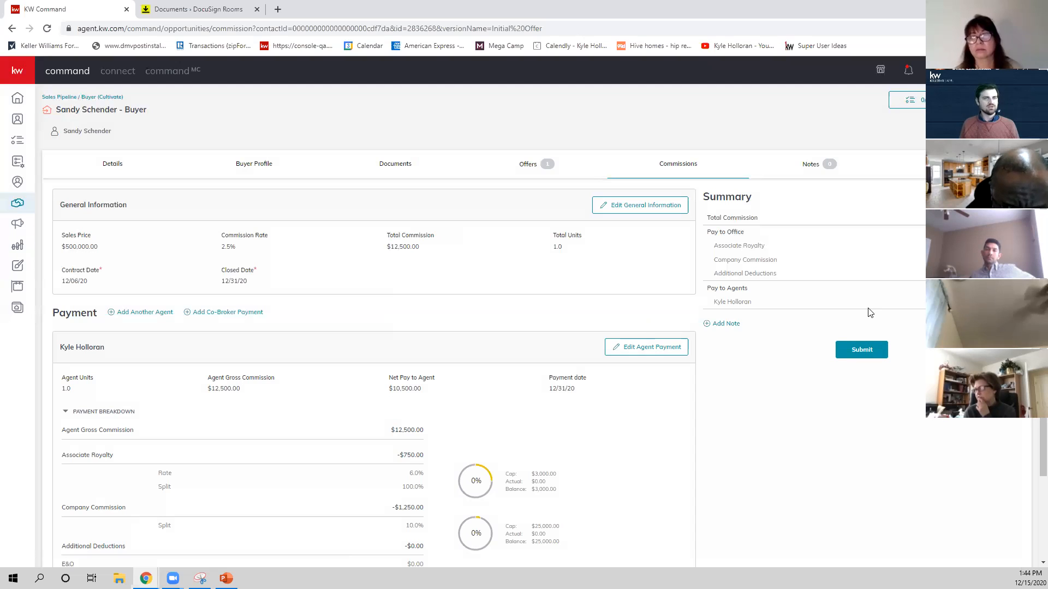
Compare the default and property-address versions of the Under Contract checklist, and check the offer timeline before returning to the commissions.
click(413, 167)
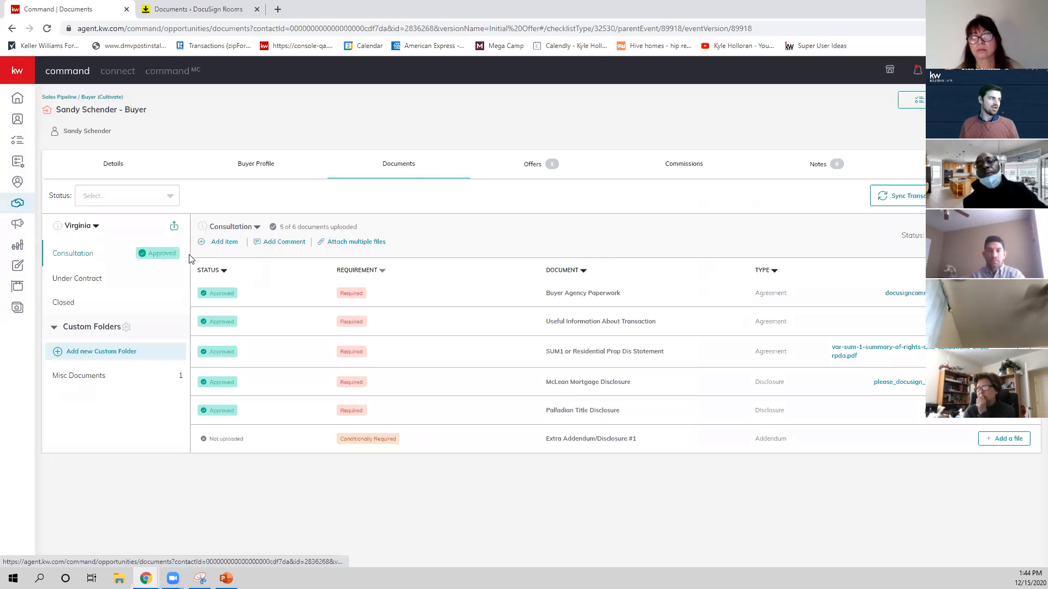
click(129, 277)
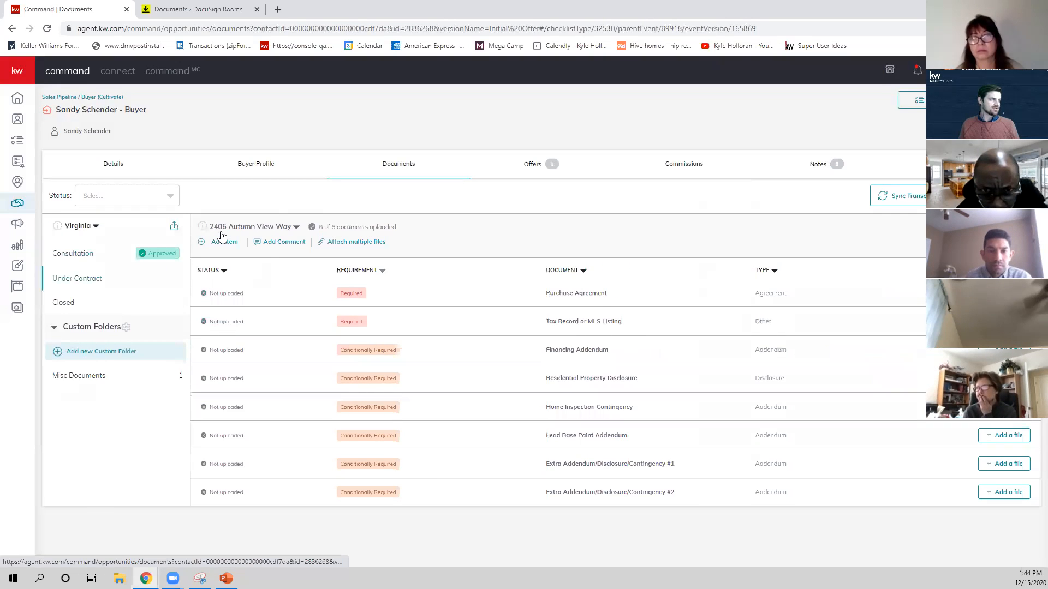
click(246, 265)
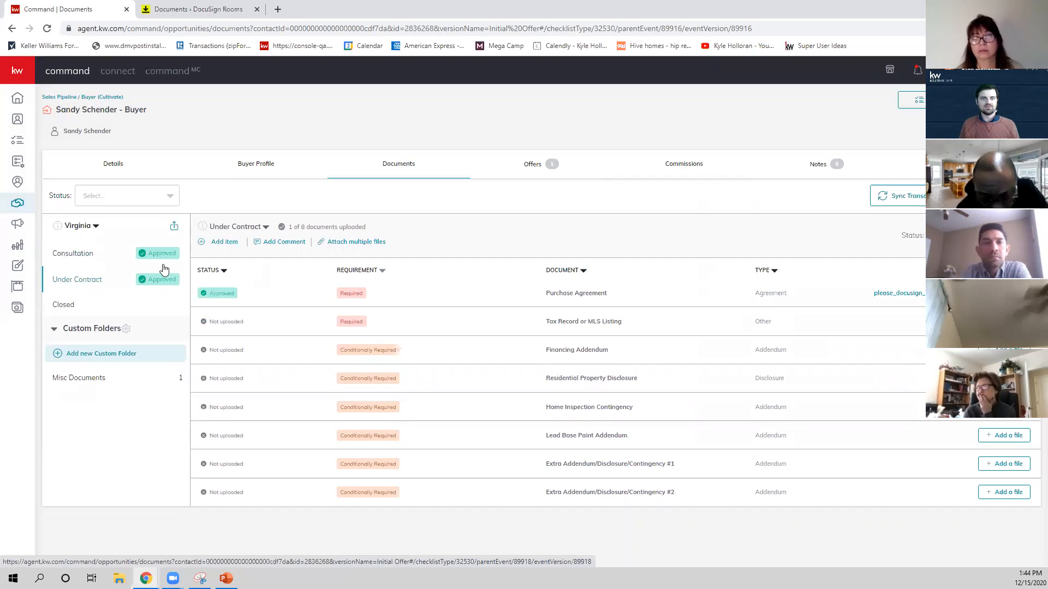
click(255, 228)
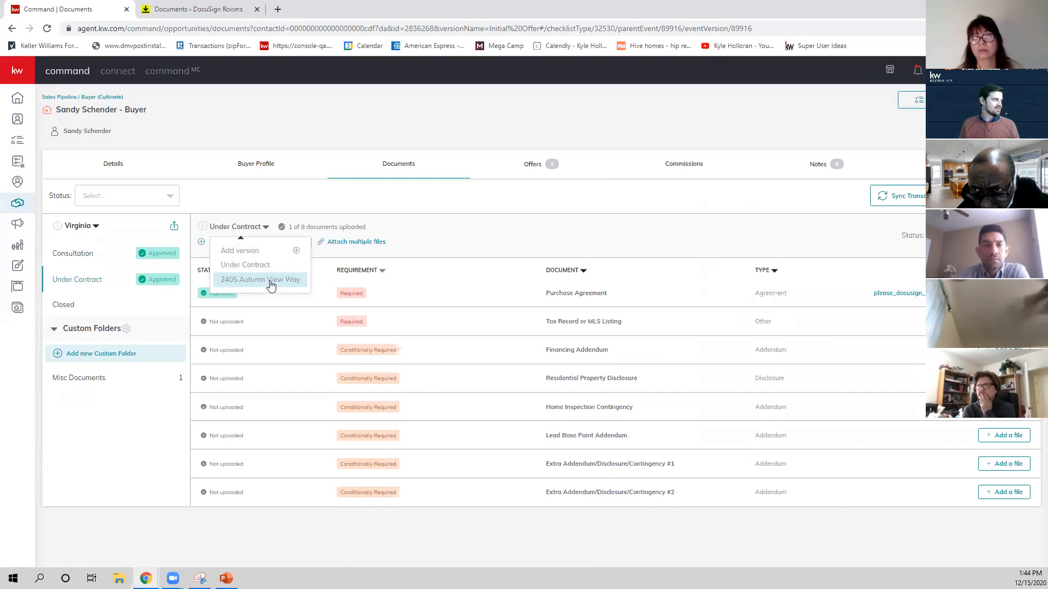
click(271, 281)
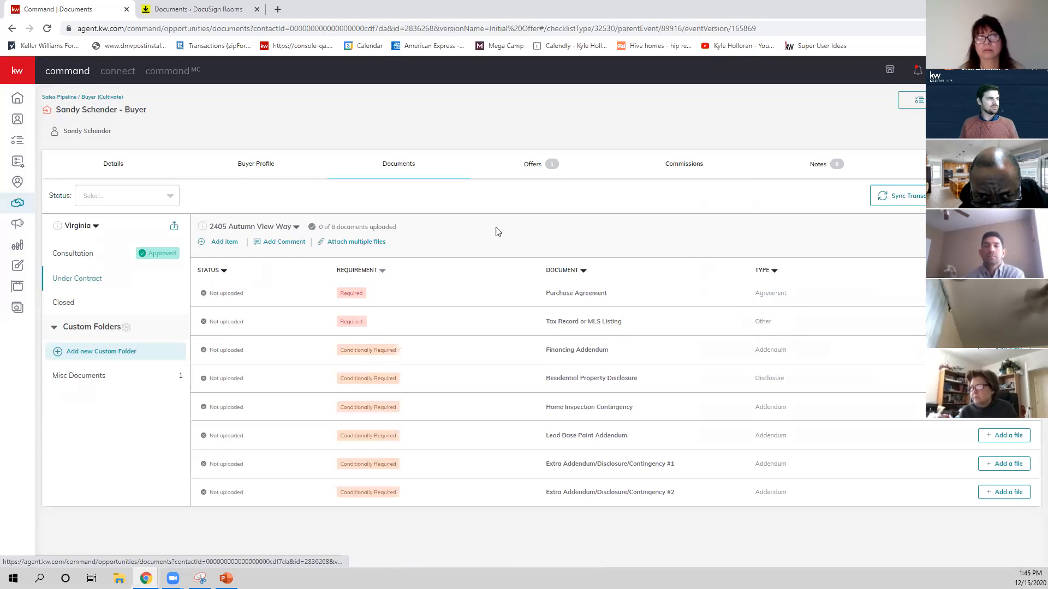
click(534, 163)
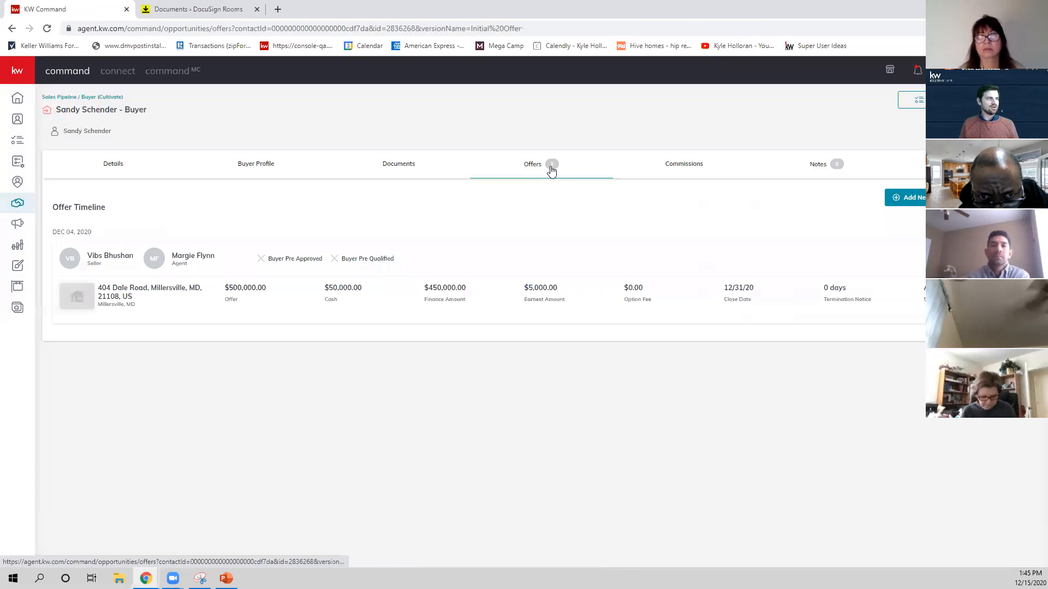
click(667, 174)
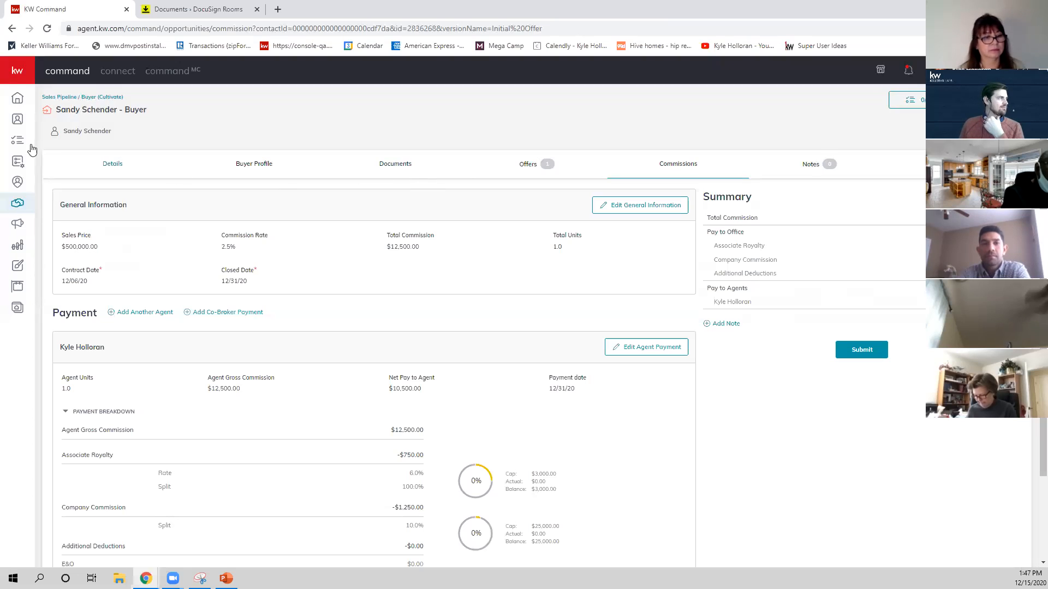
Search the contacts for the buyer by first name and open the matching record tagged KW and Agent.
click(15, 122)
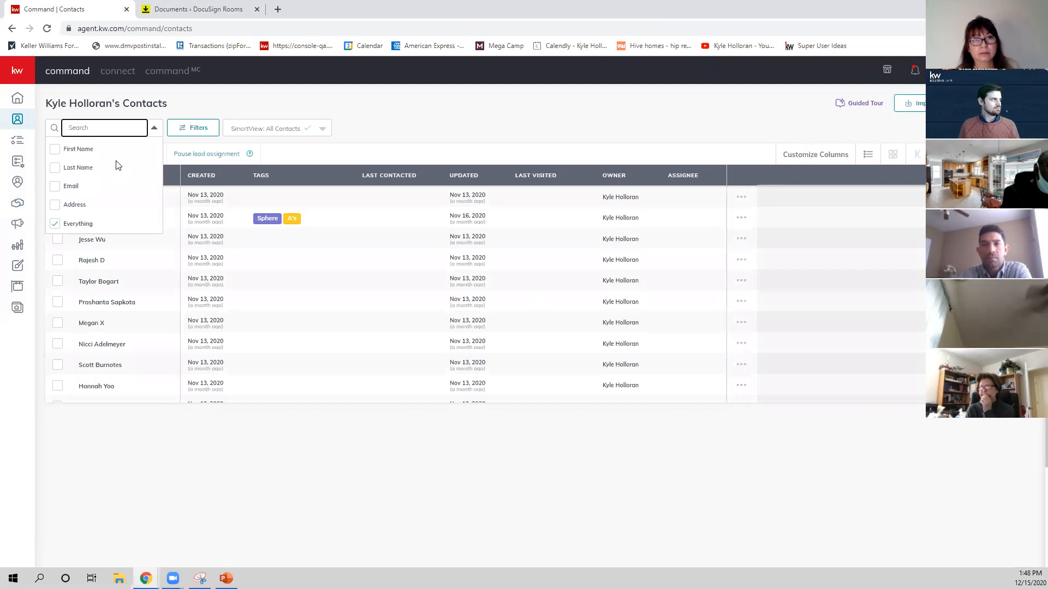
text(sa)
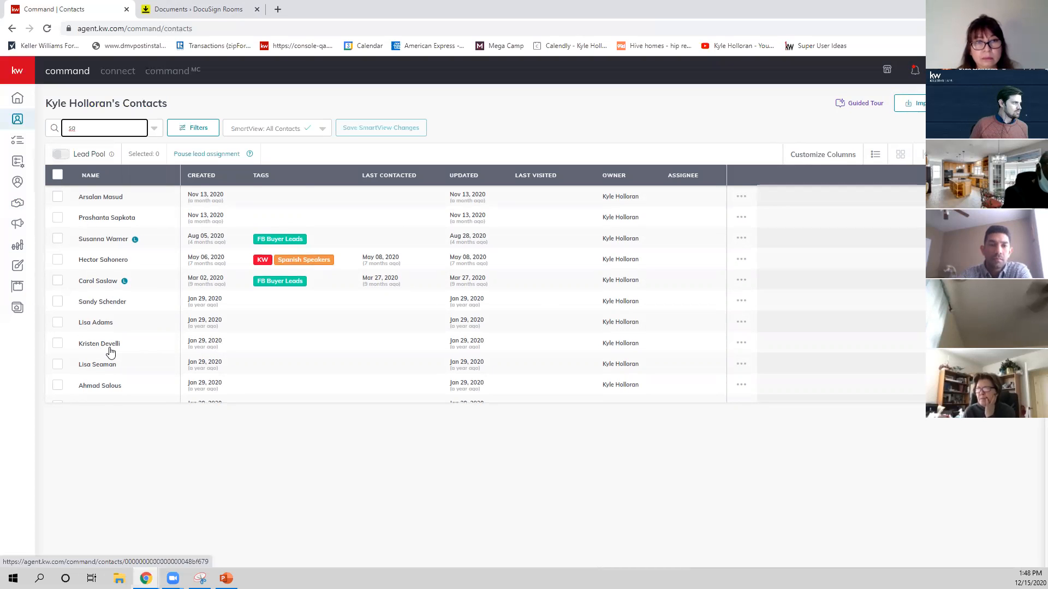
scroll(99, 349, down, 10)
scroll(128, 361, down, 10)
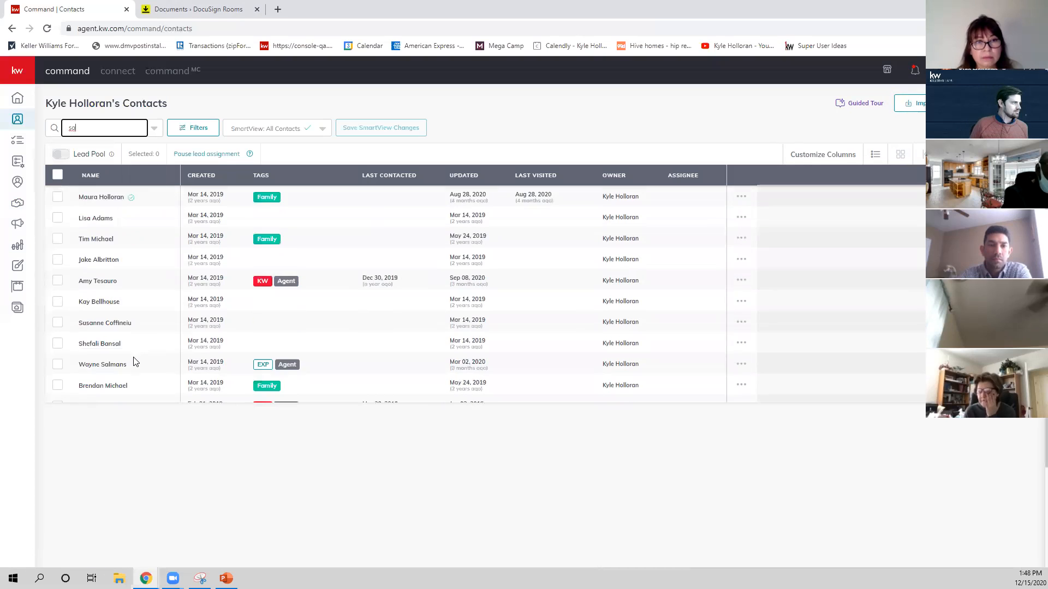
scroll(135, 362, down, 3)
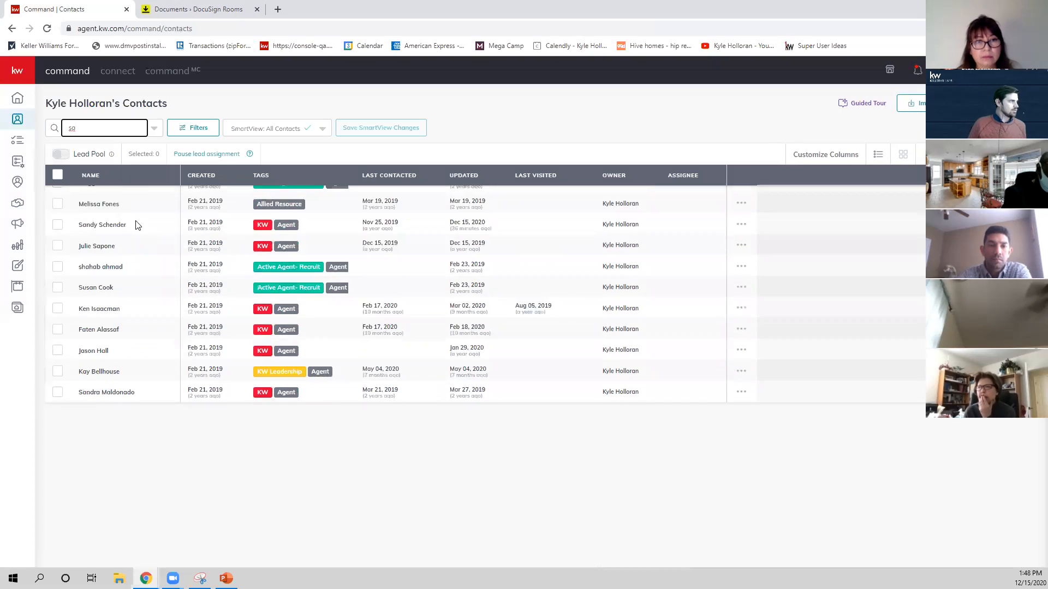
click(94, 132)
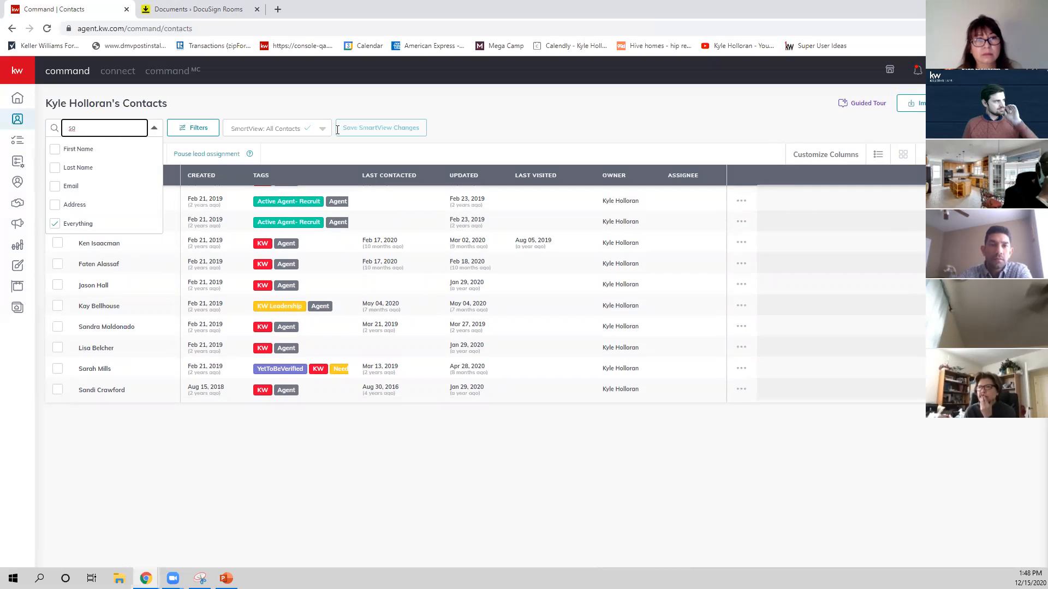
text(sandy)
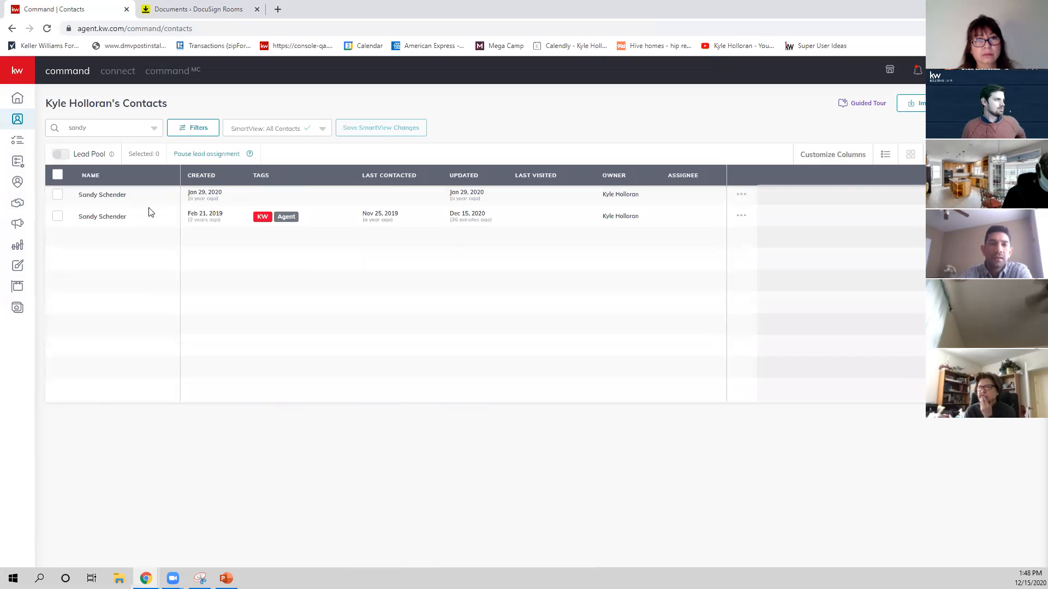
click(105, 216)
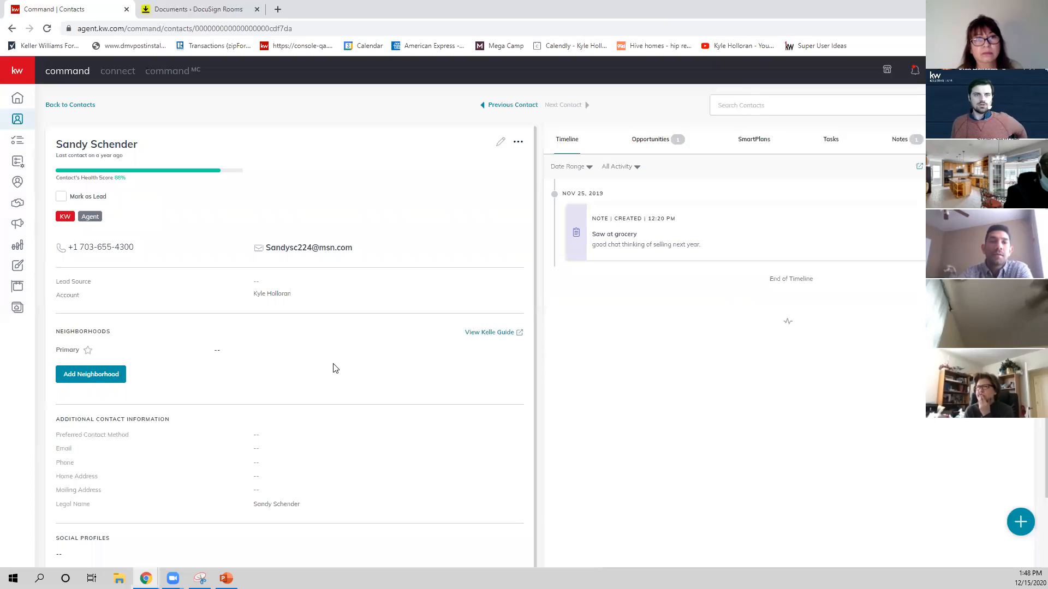
Review the buyer's contact profile, linked opportunities and activity timeline.
scroll(600, 262, down, 2)
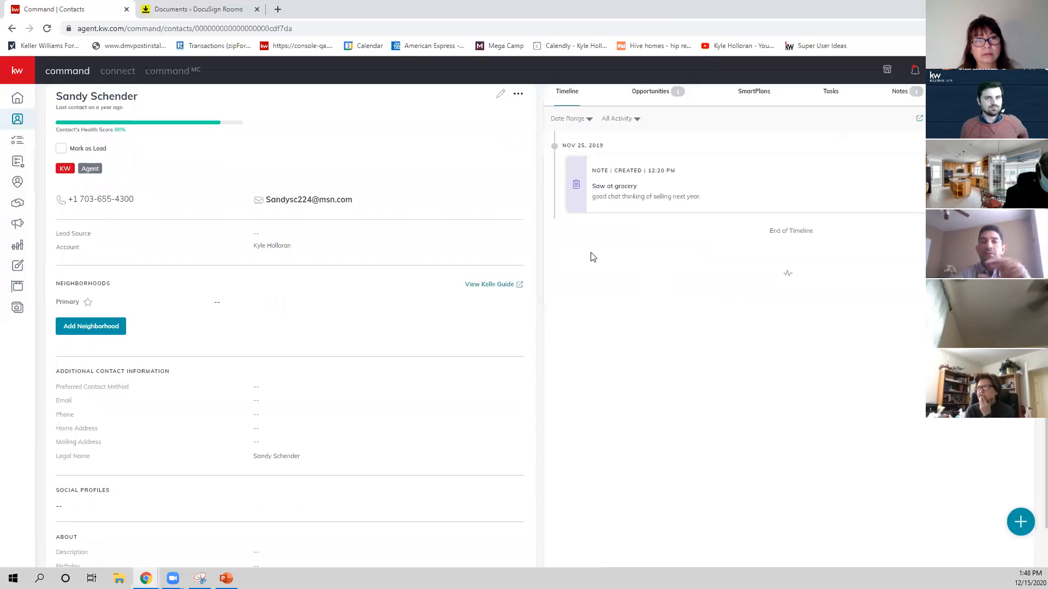
scroll(628, 244, up, 1)
scroll(627, 246, up, 1)
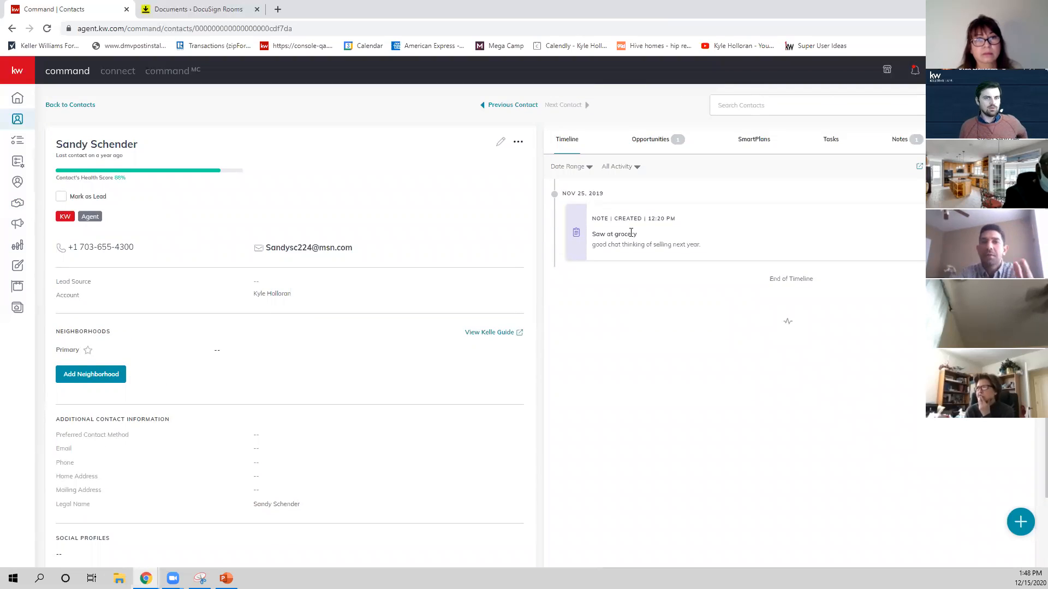
click(653, 140)
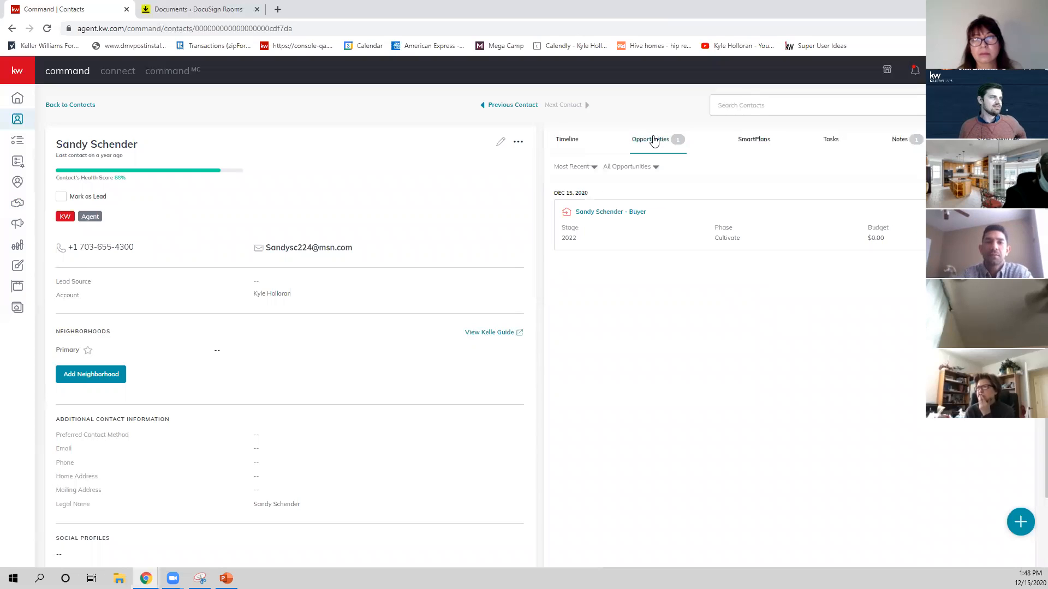
click(565, 146)
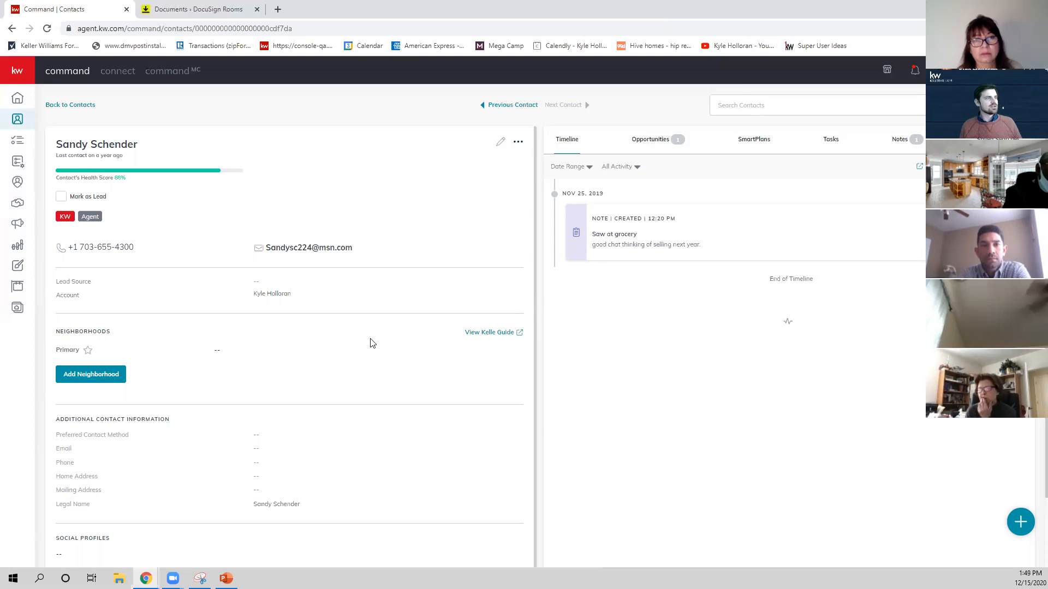
scroll(666, 155, down, 1)
scroll(664, 155, up, 1)
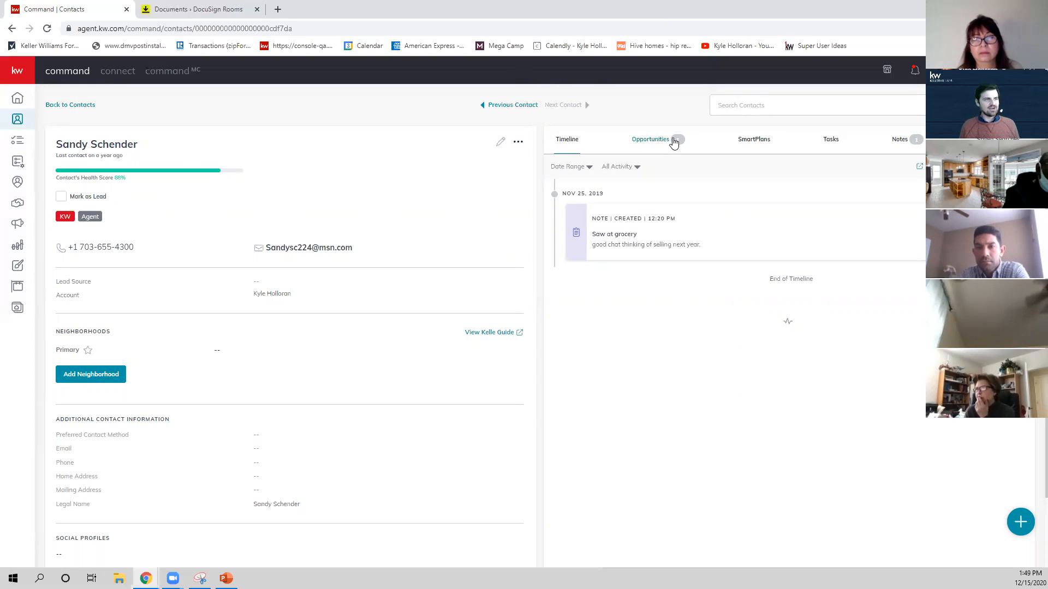
Open the buyer opportunity linked to the contact and look through its general and property details.
click(658, 145)
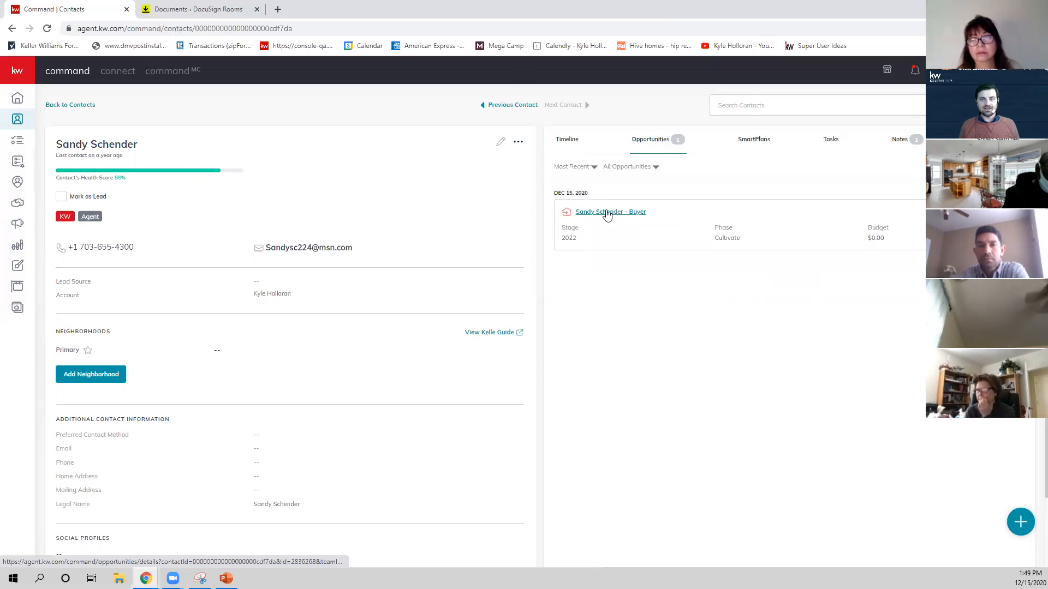
click(607, 213)
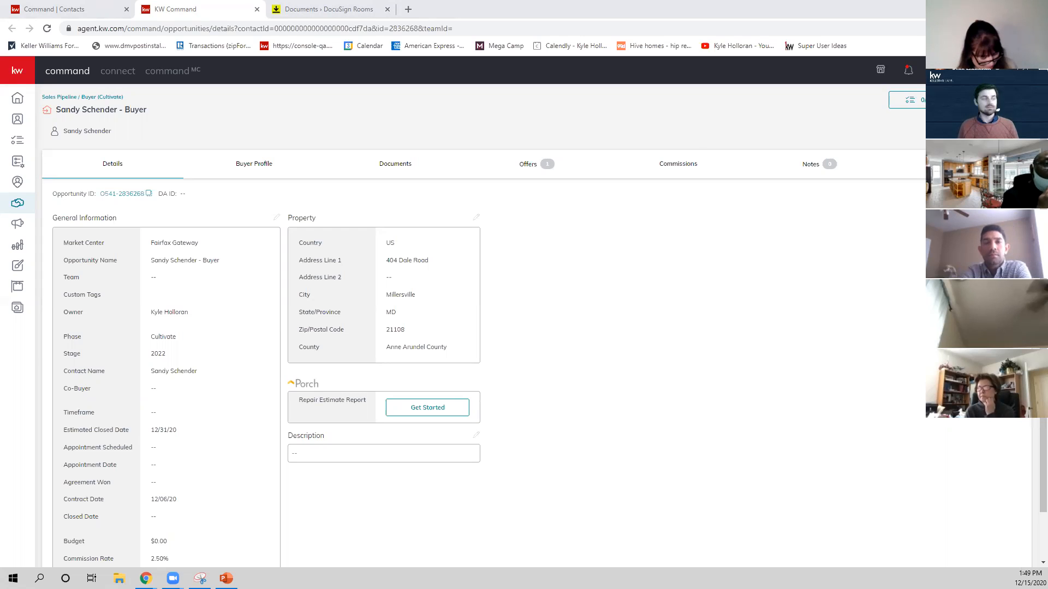
scroll(500, 220, down, 1)
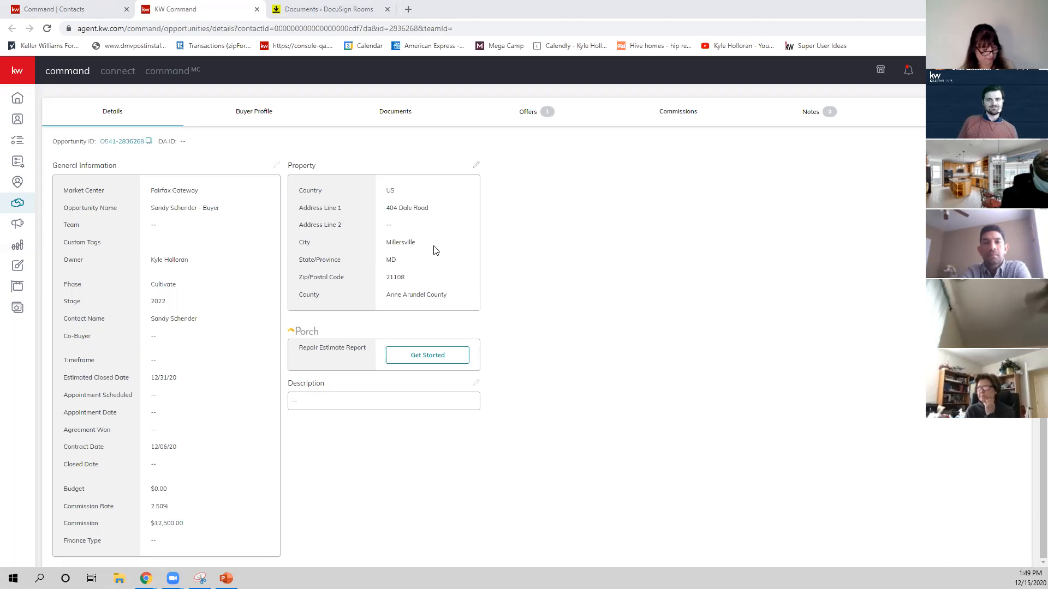
Open the list of your own SmartPlans.
click(19, 164)
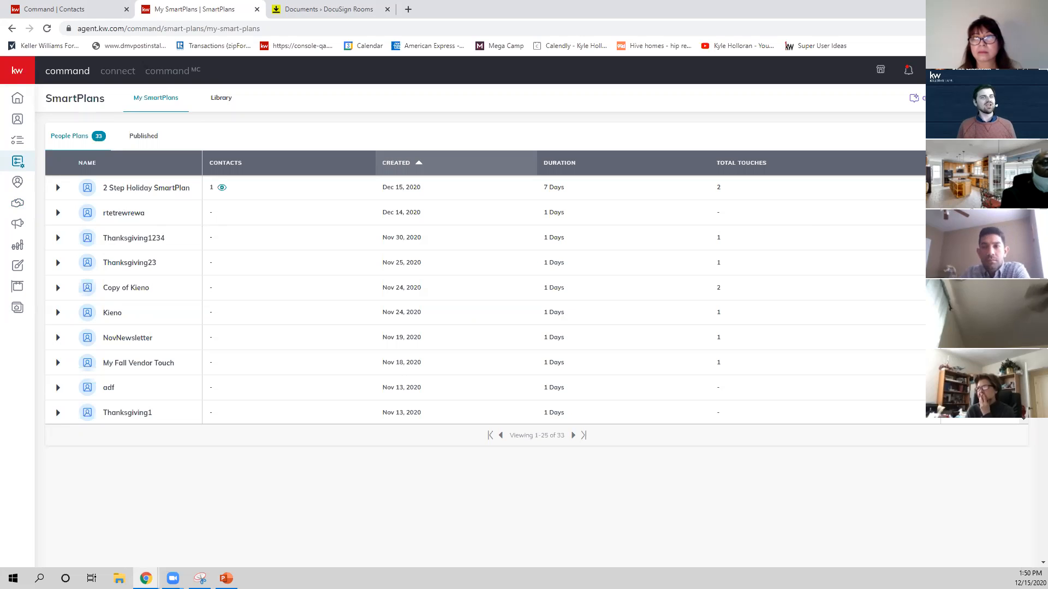
Open the 2 Step Holiday SmartPlan and review its two email steps and the delay between them.
click(146, 187)
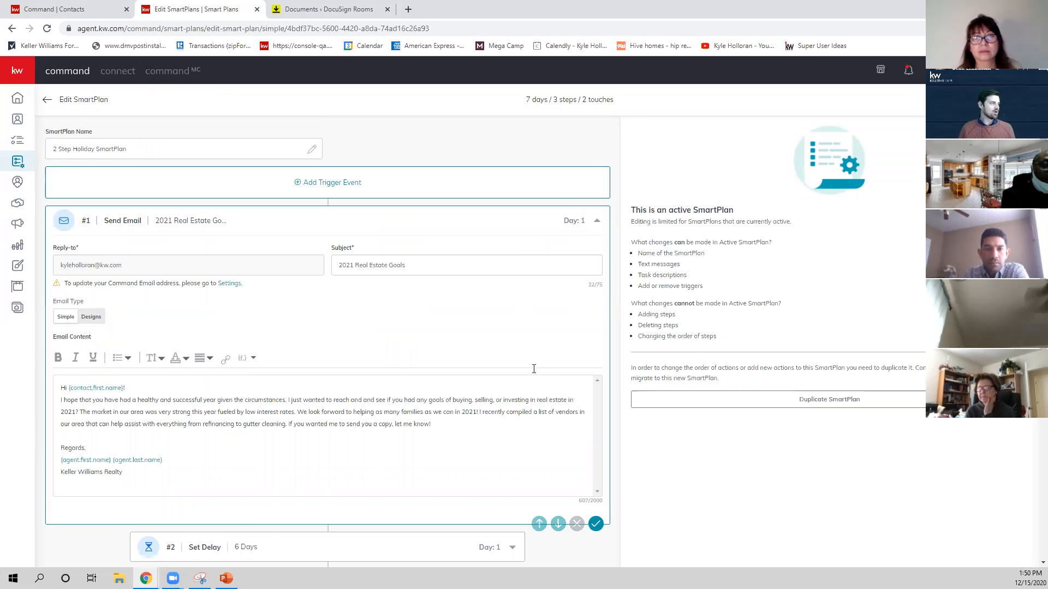
scroll(534, 367, down, 2)
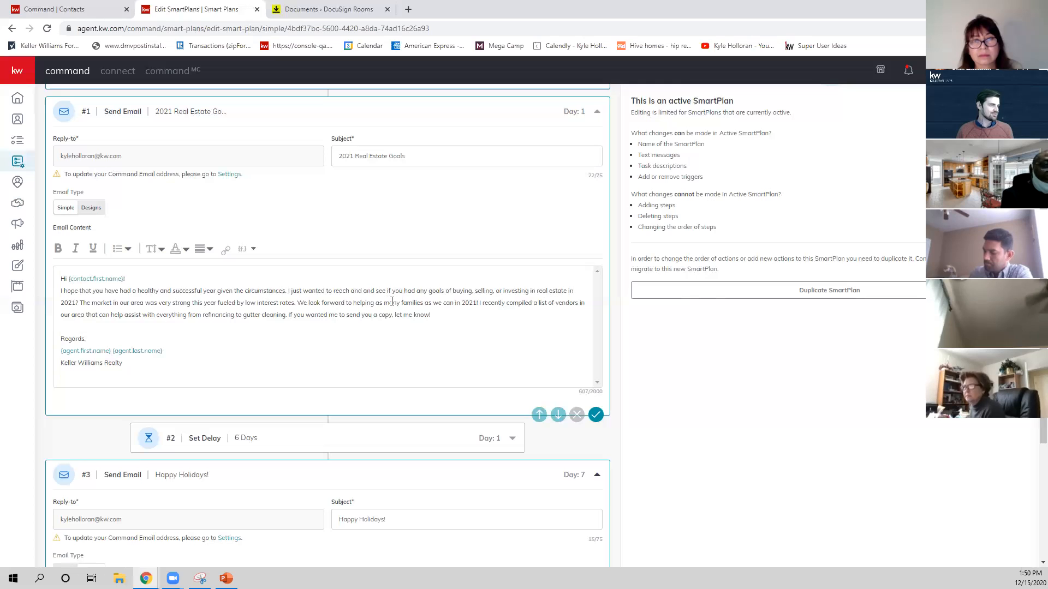
scroll(196, 290, down, 1)
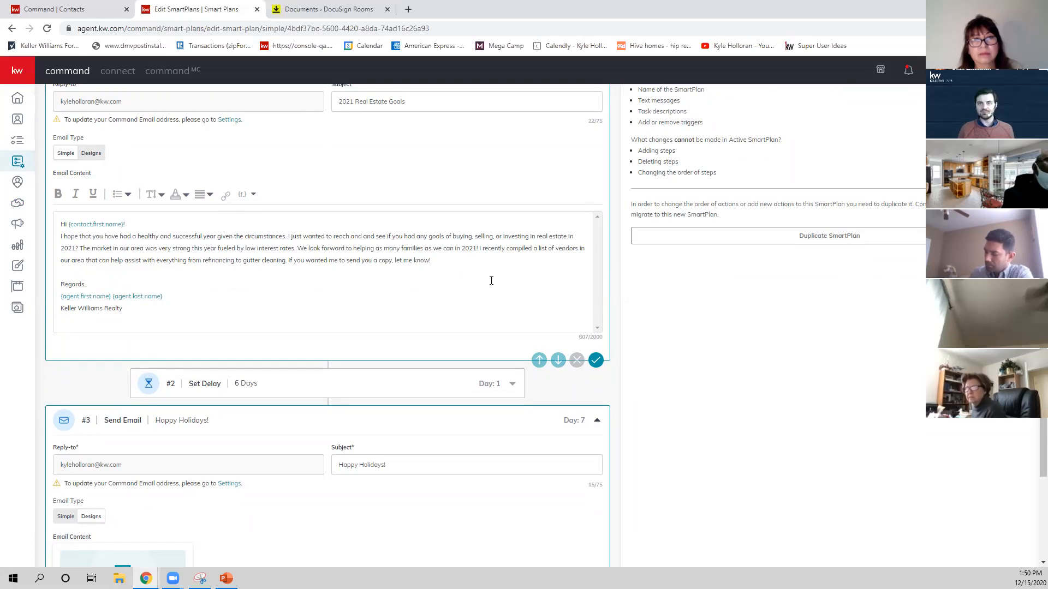
scroll(475, 274, down, 1)
scroll(458, 268, down, 1)
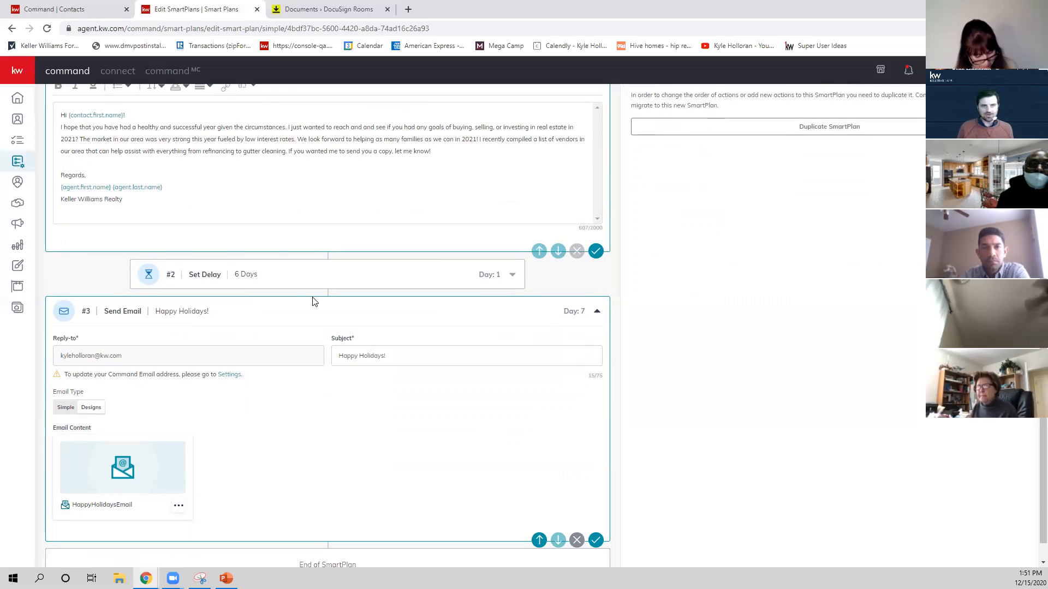
scroll(273, 350, down, 1)
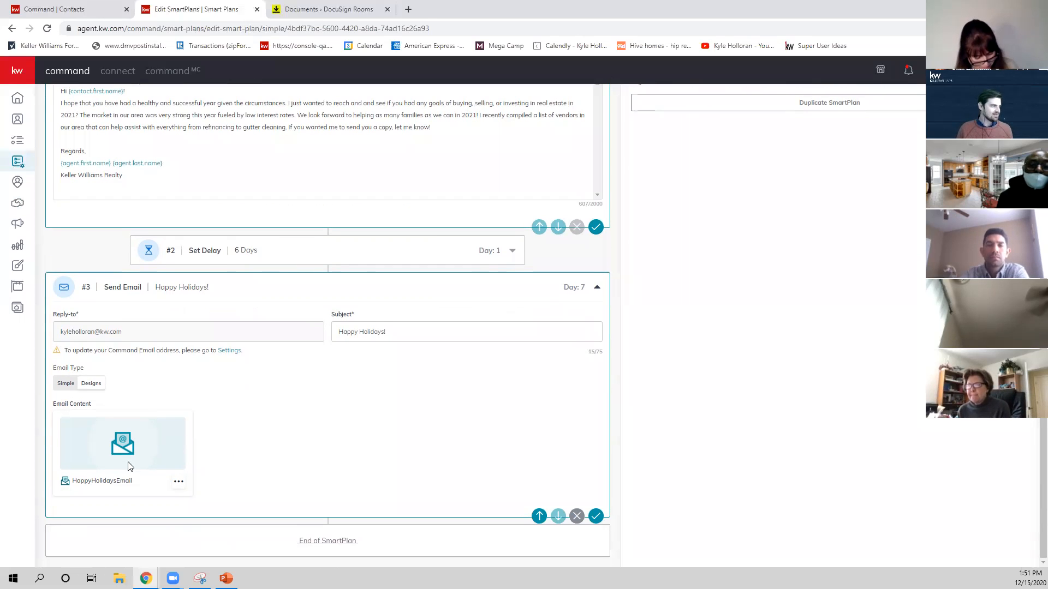
Preview the HappyHolidaysEmail design used in the third step, read through the whole email and close the preview.
click(179, 485)
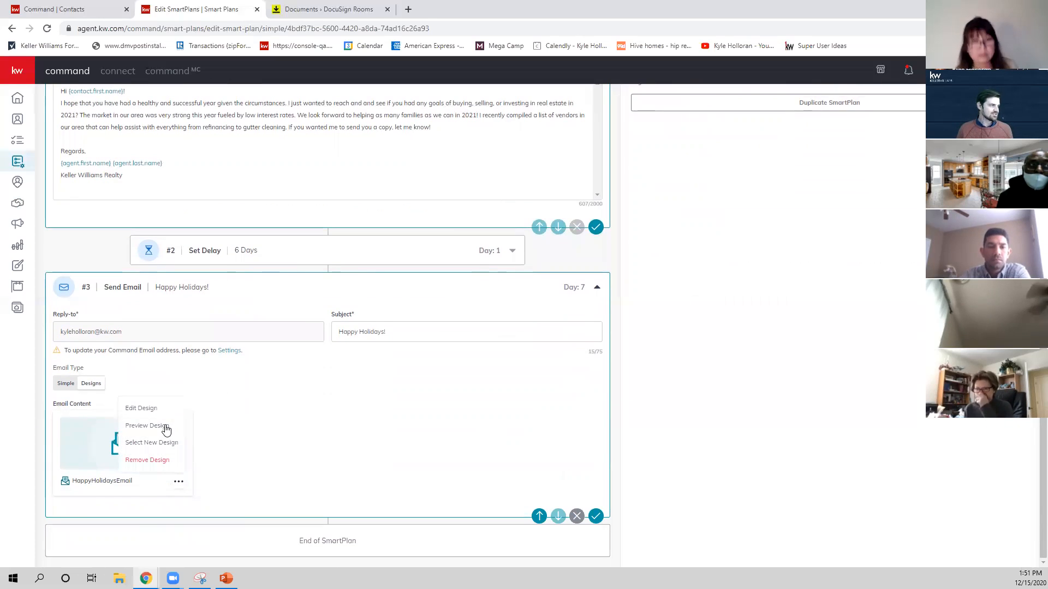
click(167, 429)
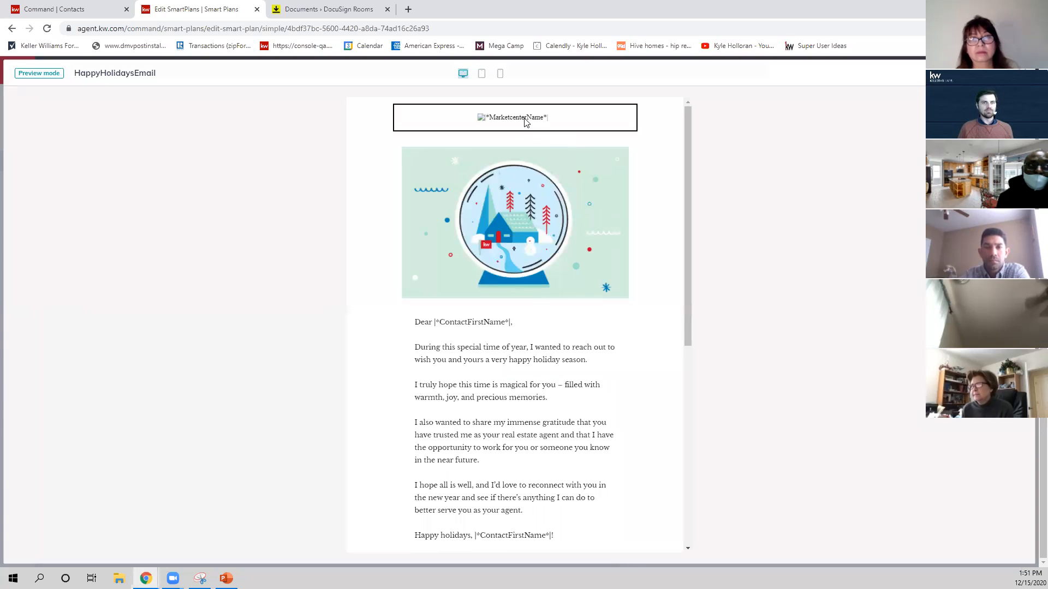
scroll(525, 121, down, 3)
scroll(501, 489, down, 3)
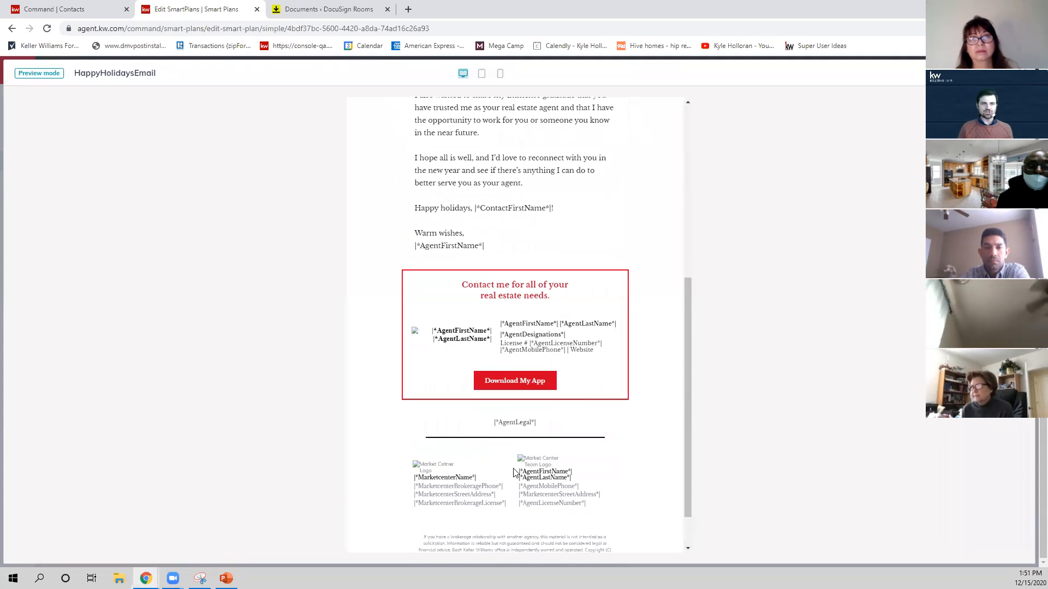
scroll(521, 466, up, 6)
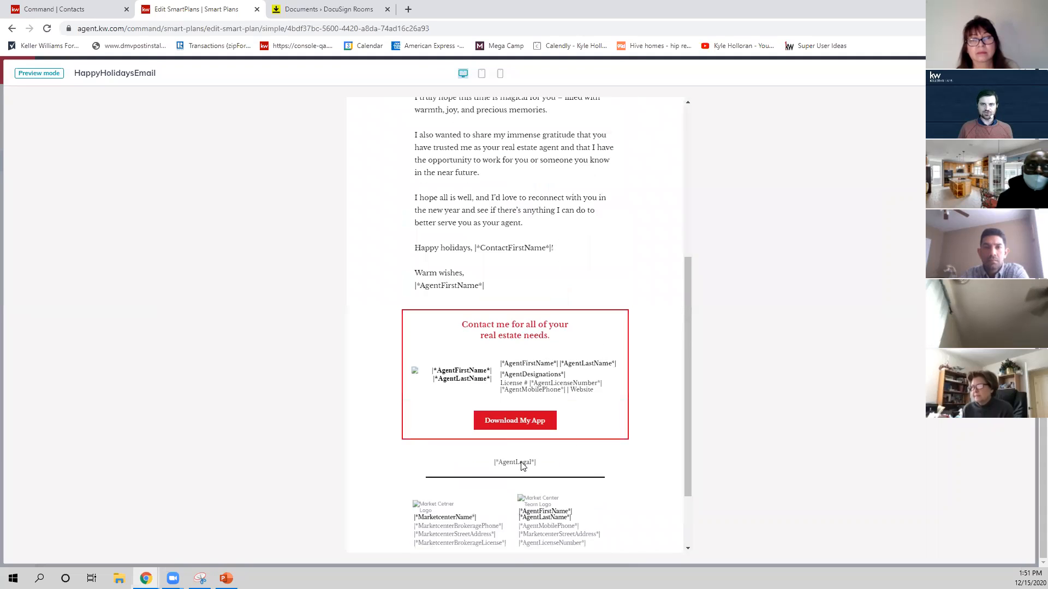
scroll(427, 328, down, 1)
scroll(426, 322, up, 1)
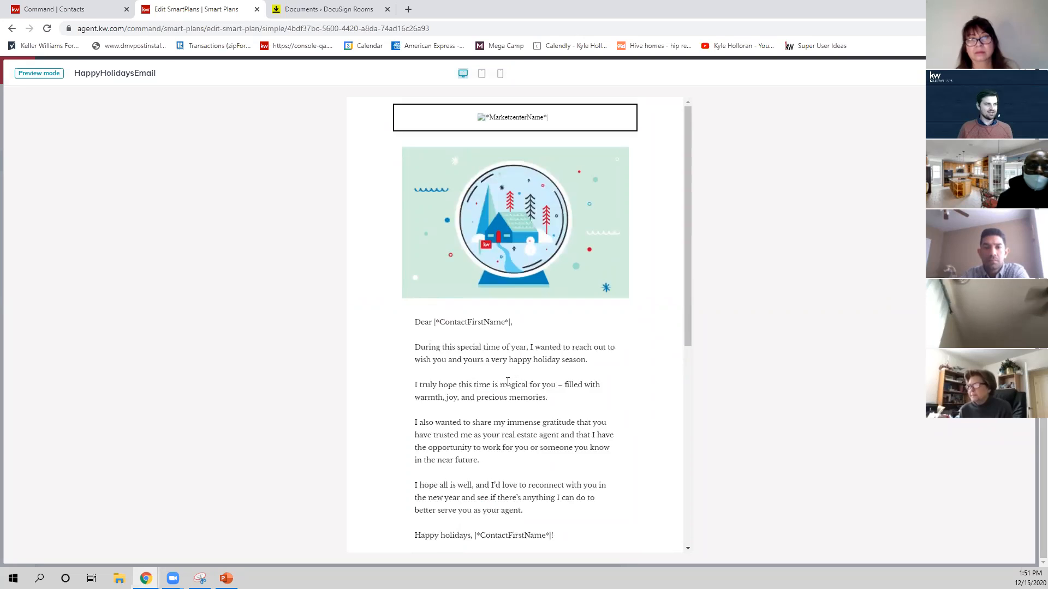
scroll(505, 354, down, 1)
scroll(540, 423, down, 3)
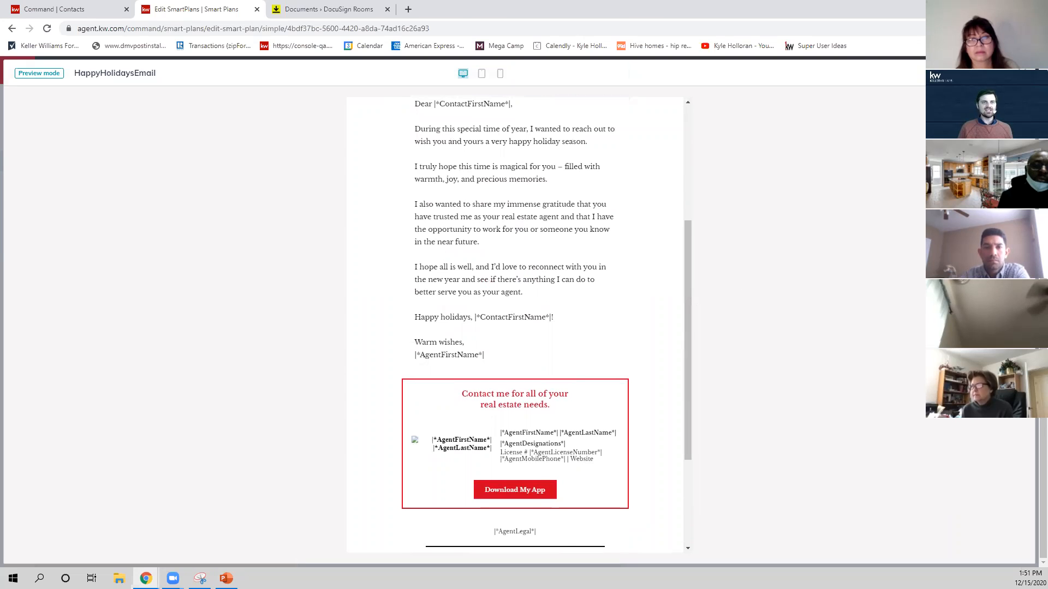
click(1019, 73)
Look over the holiday plan's steps once more and return to the list of your own SmartPlans.
scroll(388, 384, up, 5)
scroll(292, 373, down, 3)
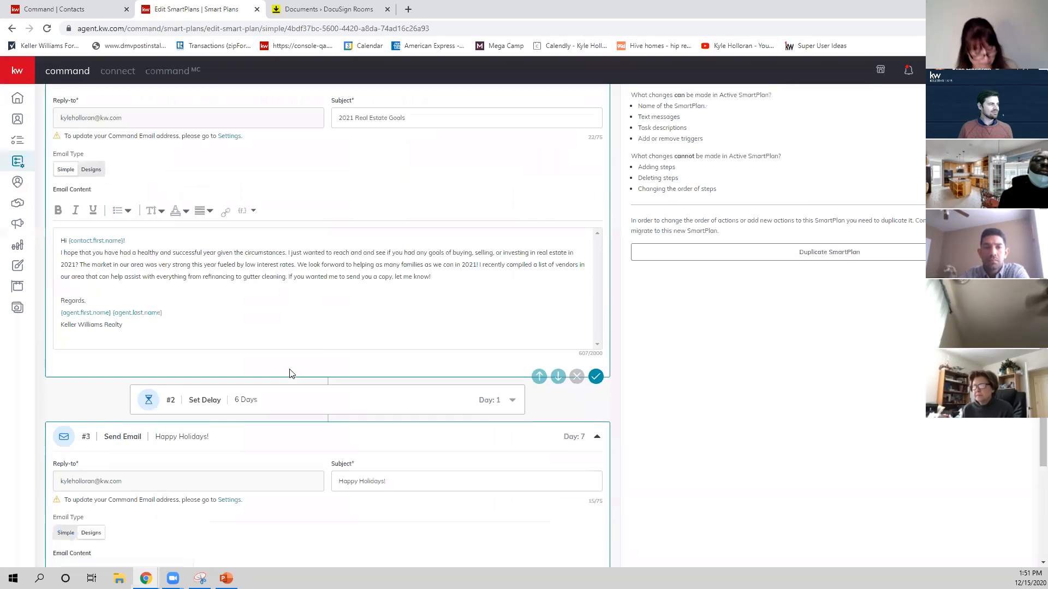
scroll(289, 374, down, 3)
scroll(263, 293, down, 1)
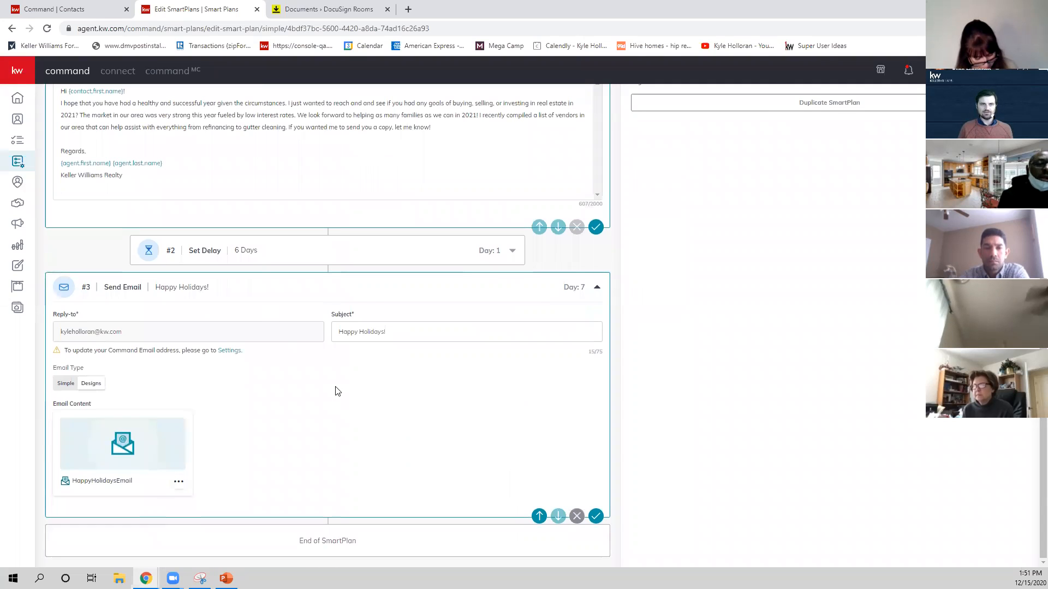
scroll(336, 391, up, 5)
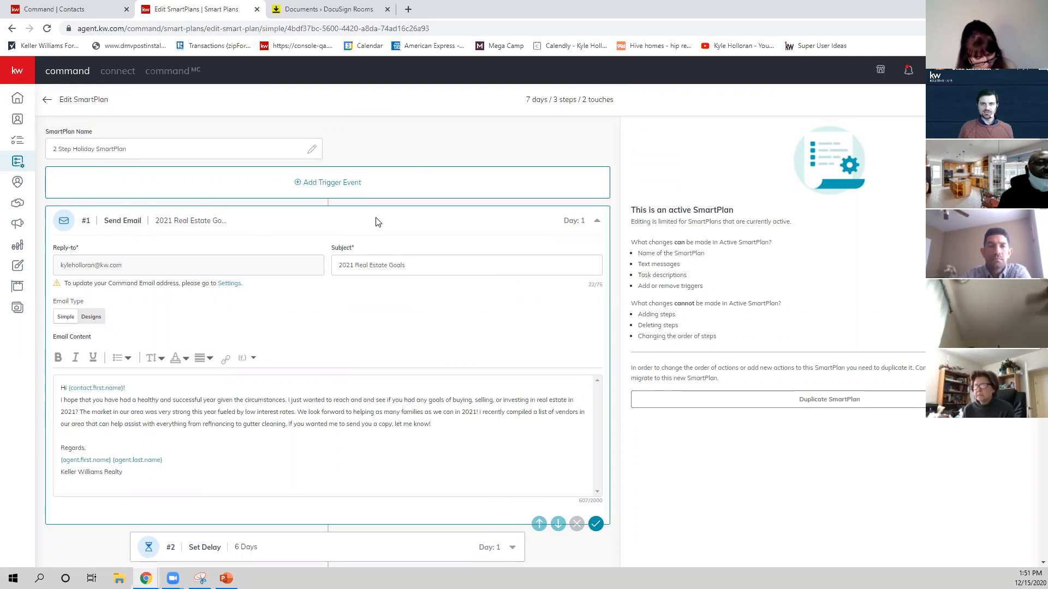
click(47, 100)
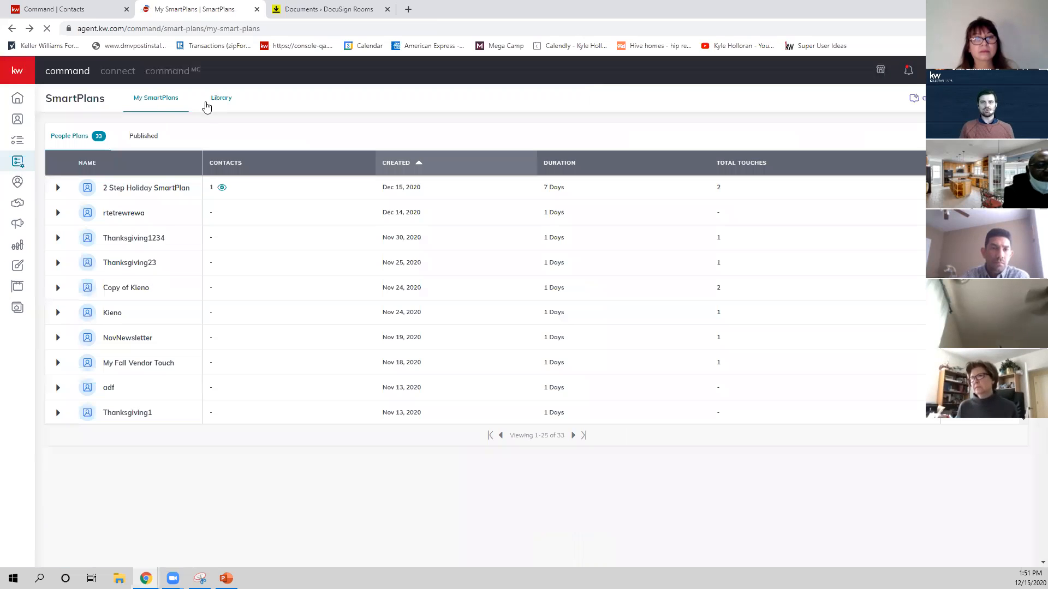
Search the SmartPlan library by author name for the presenter's last name, and return to your own SmartPlans.
click(222, 101)
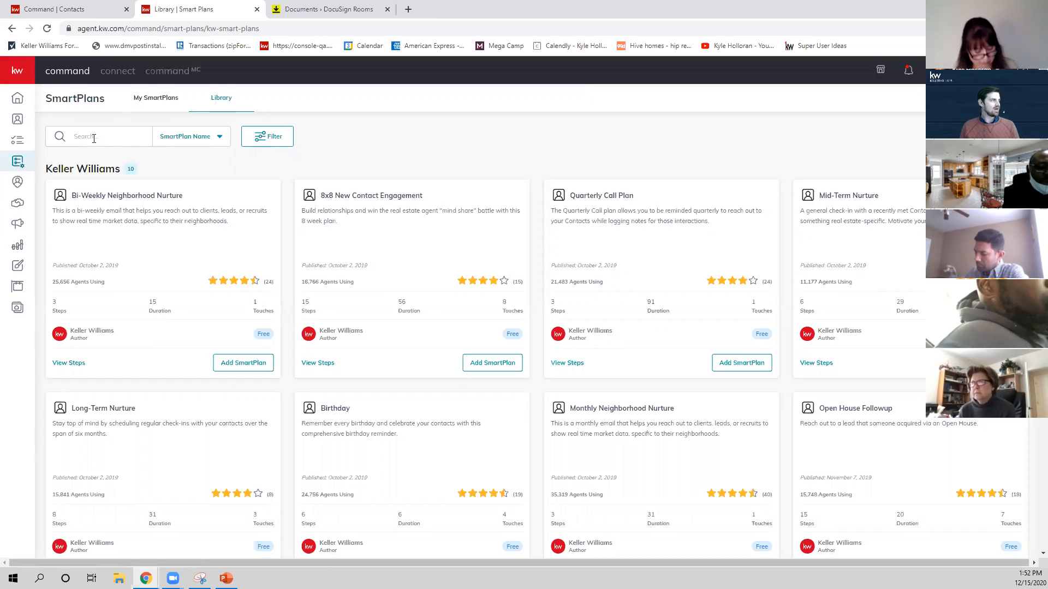
click(217, 138)
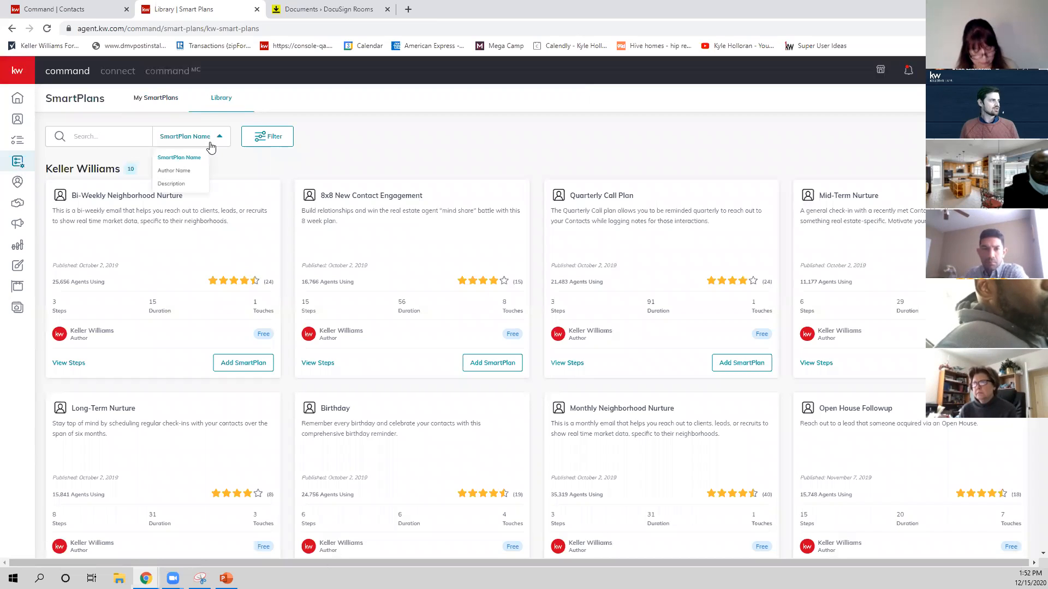
click(190, 172)
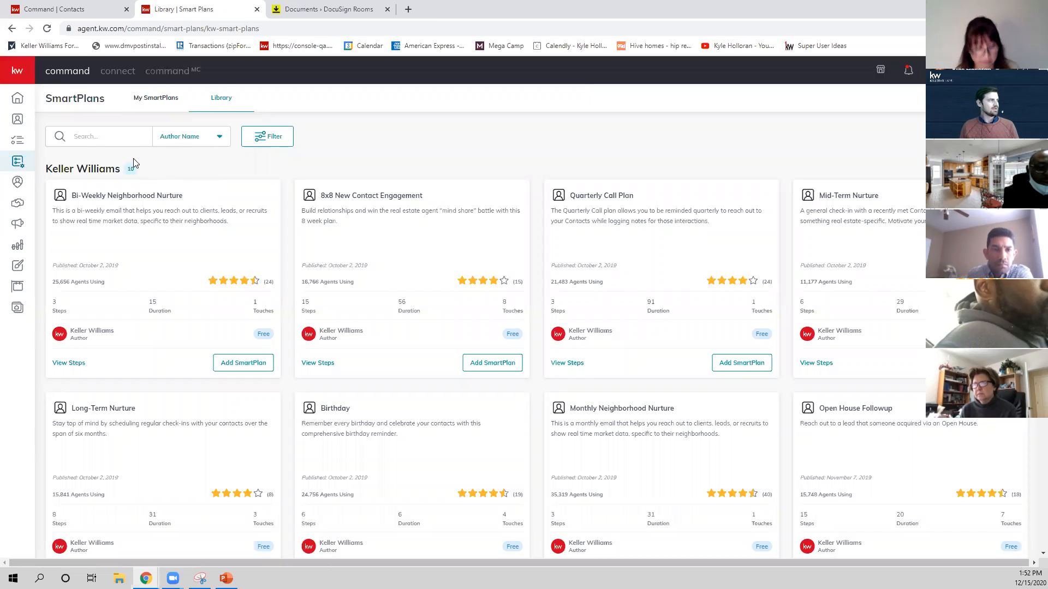
click(93, 133)
text(Hol)
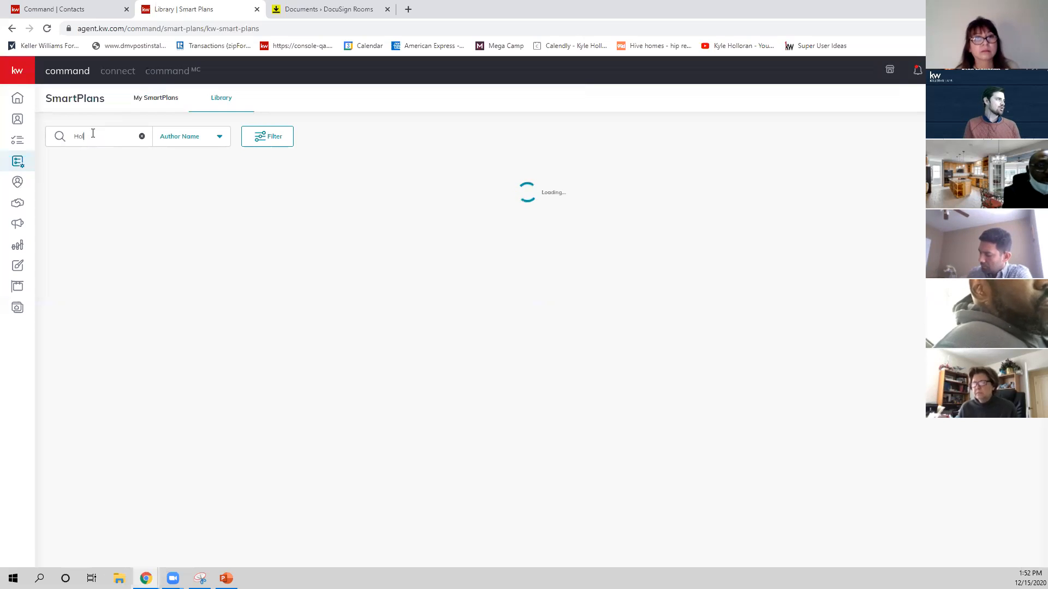
text(loran)
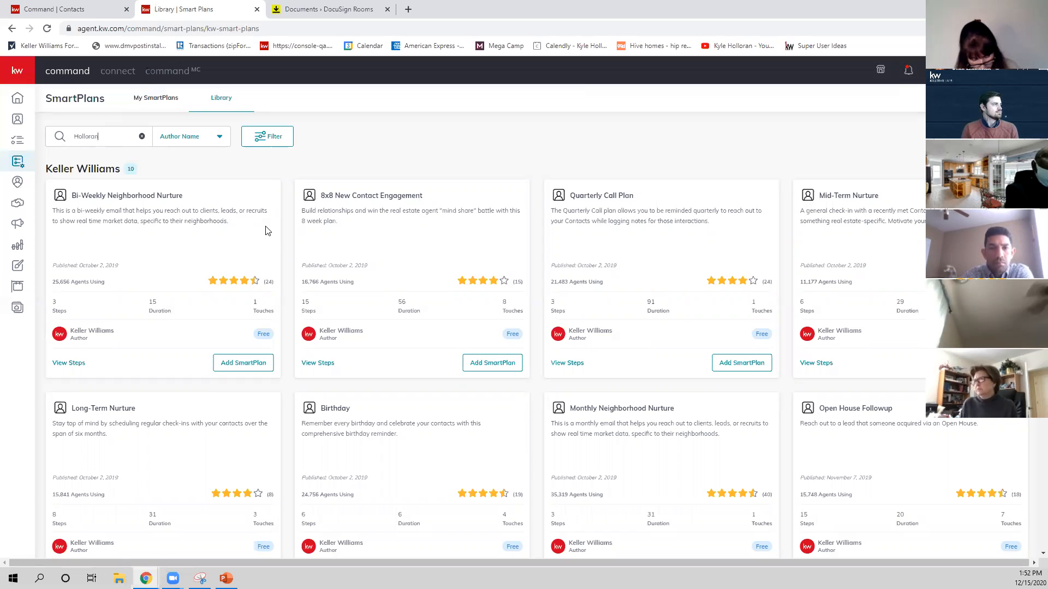
key(Return)
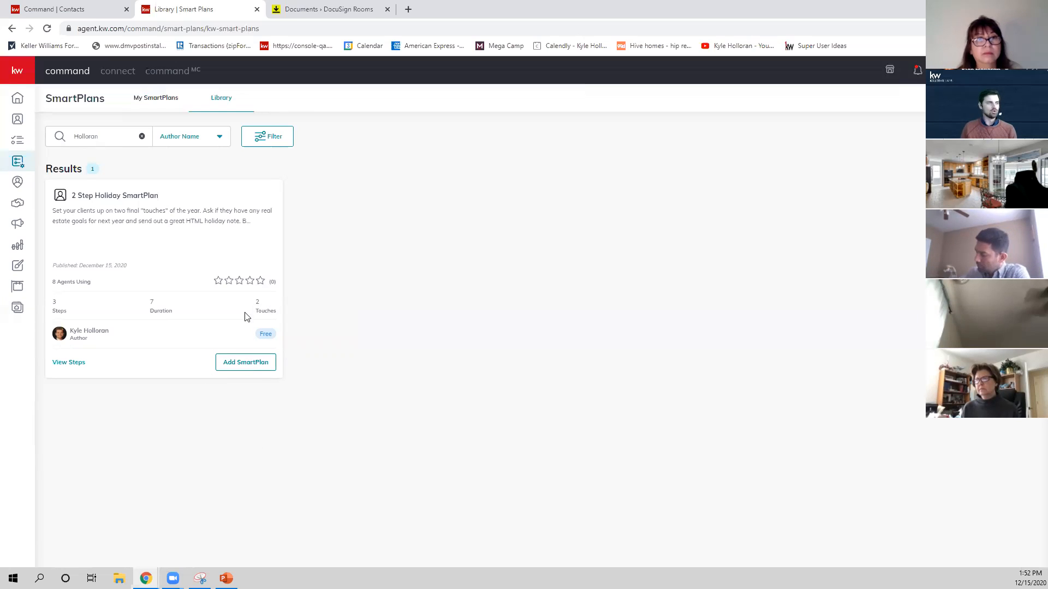
click(157, 100)
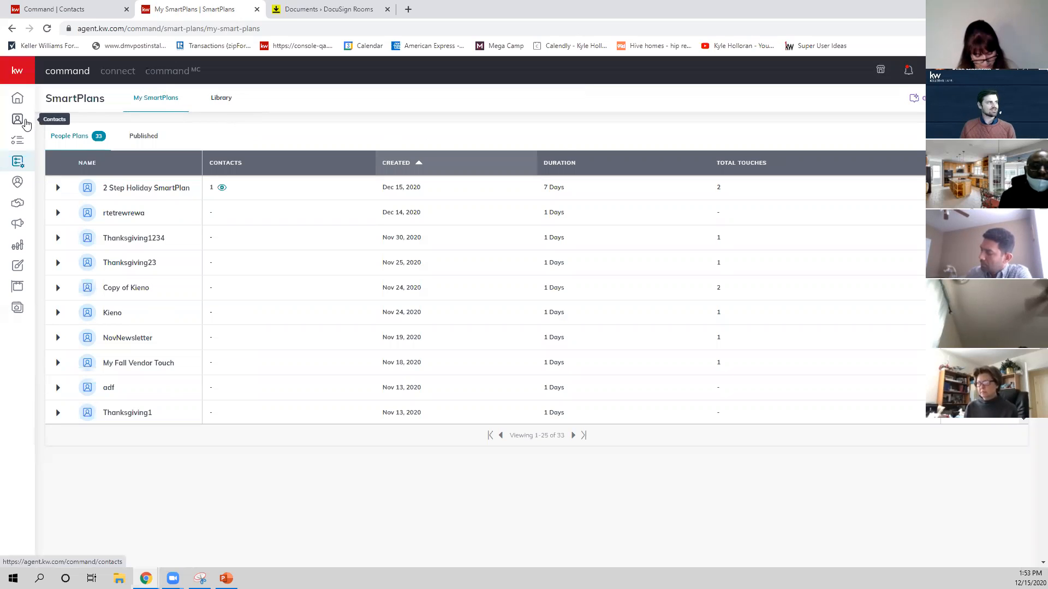
Select all contacts, open the bulk Add to SmartPlan option to view the available plans, and close it without choosing one.
click(19, 121)
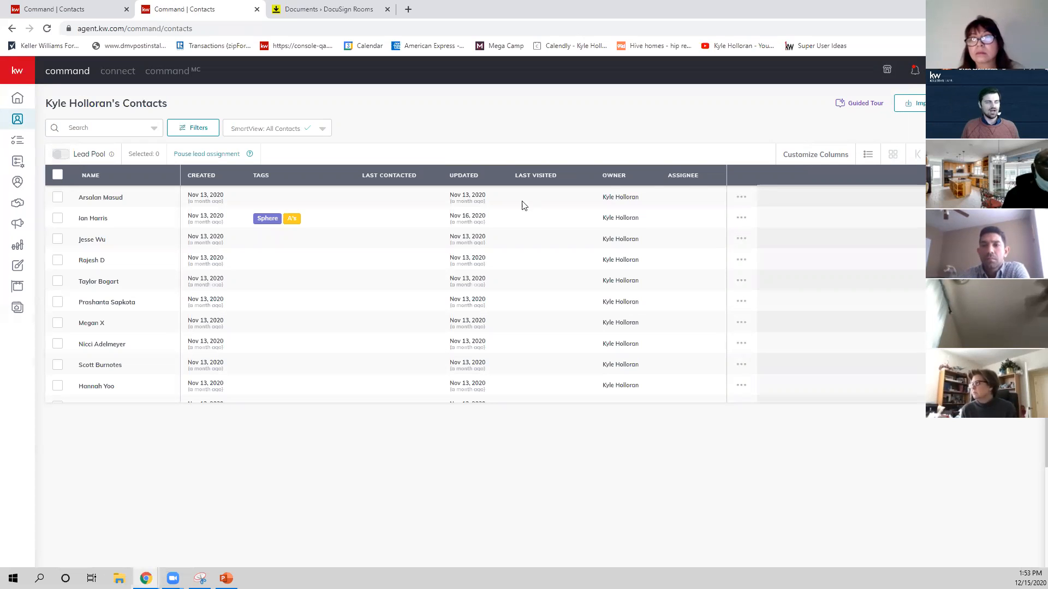
click(58, 176)
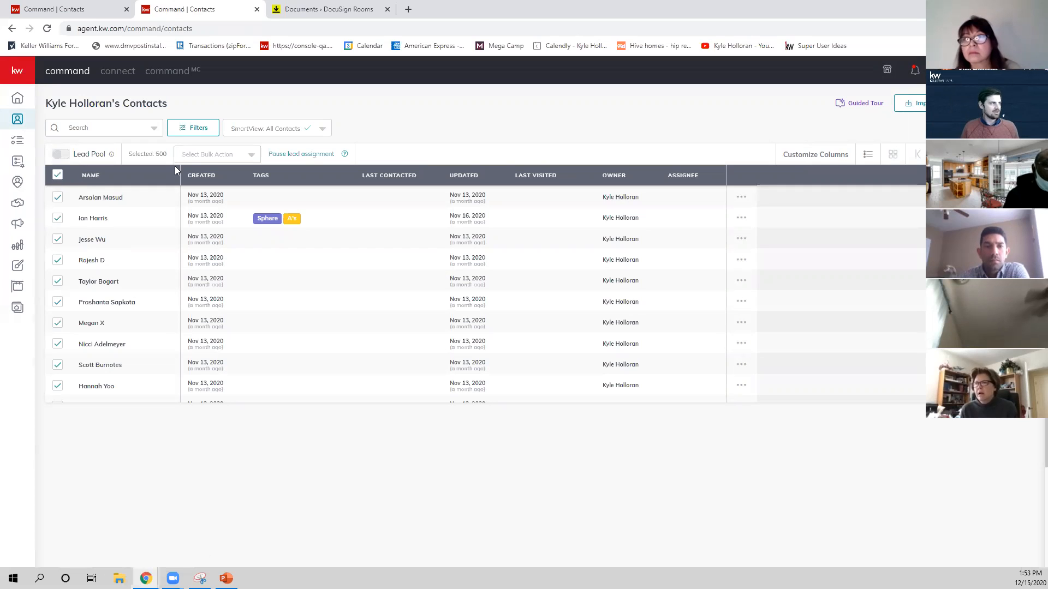
click(204, 159)
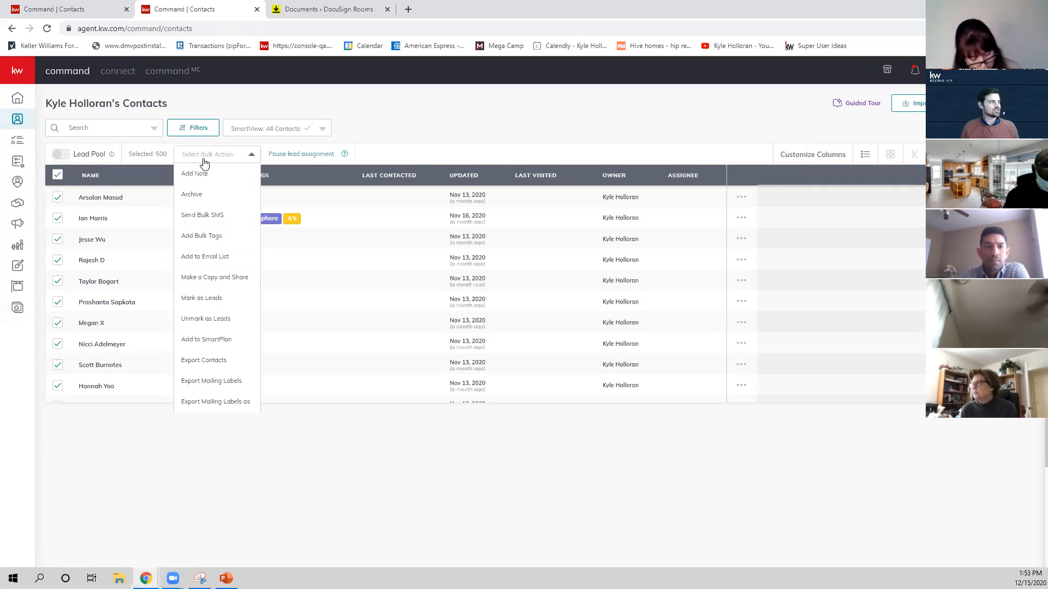
click(207, 339)
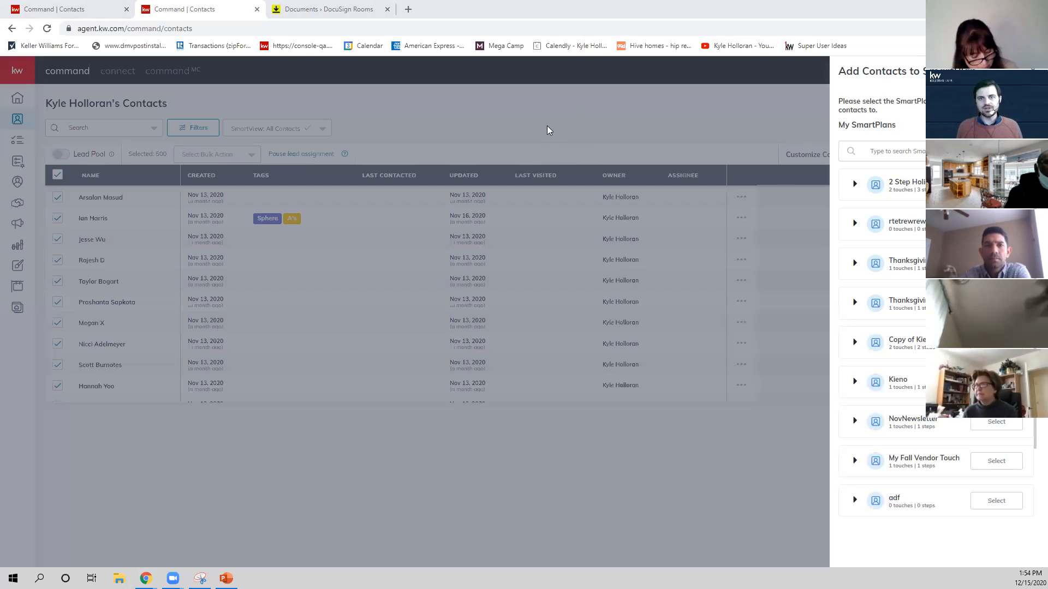
click(763, 150)
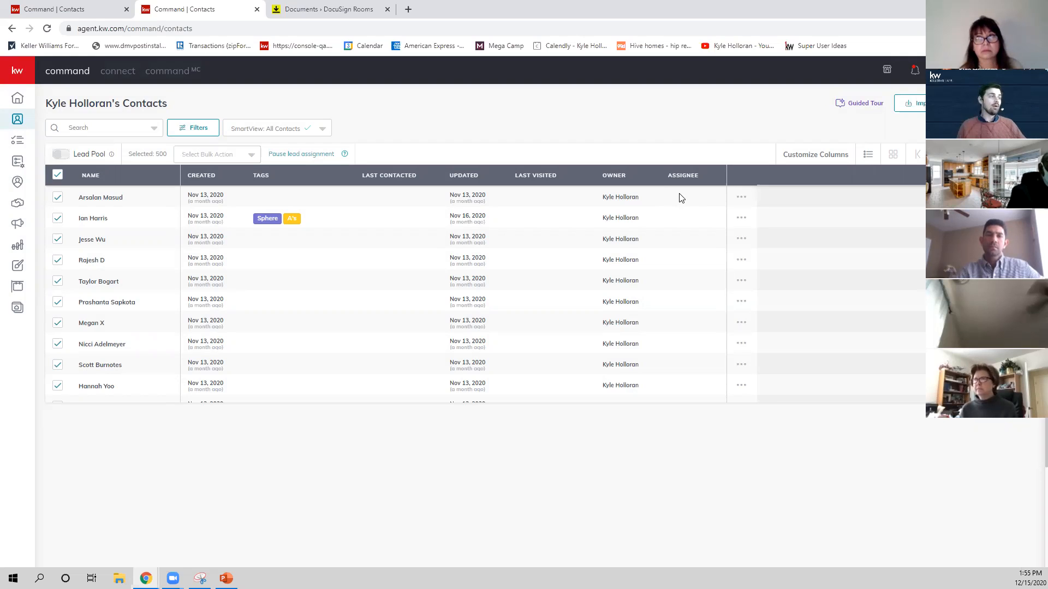
Open the agent's personal KW website in a new browser tab and go to its contact form page.
click(408, 10)
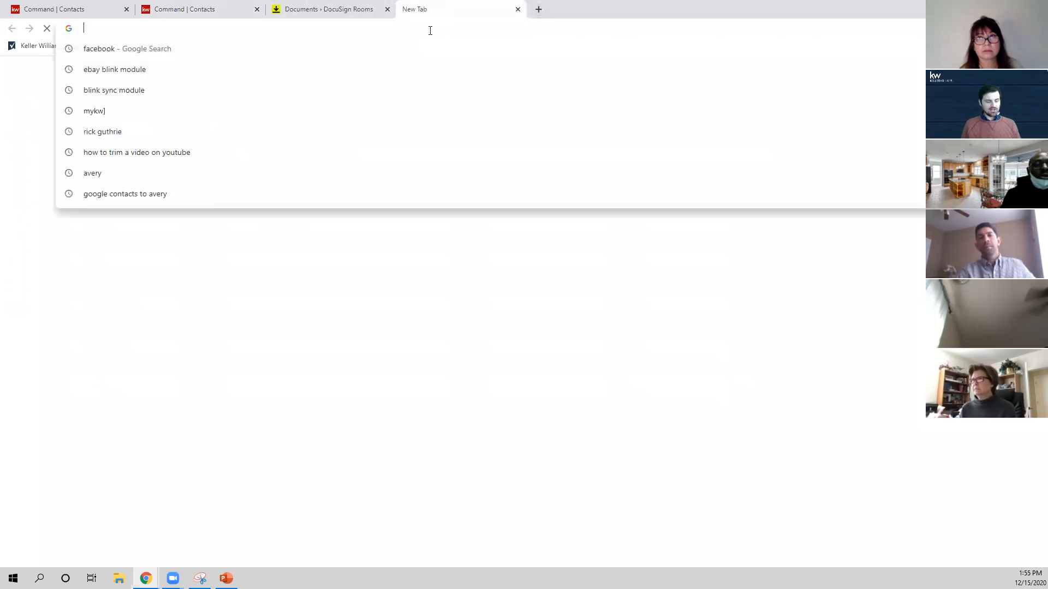
text(kyleh.kw.com)
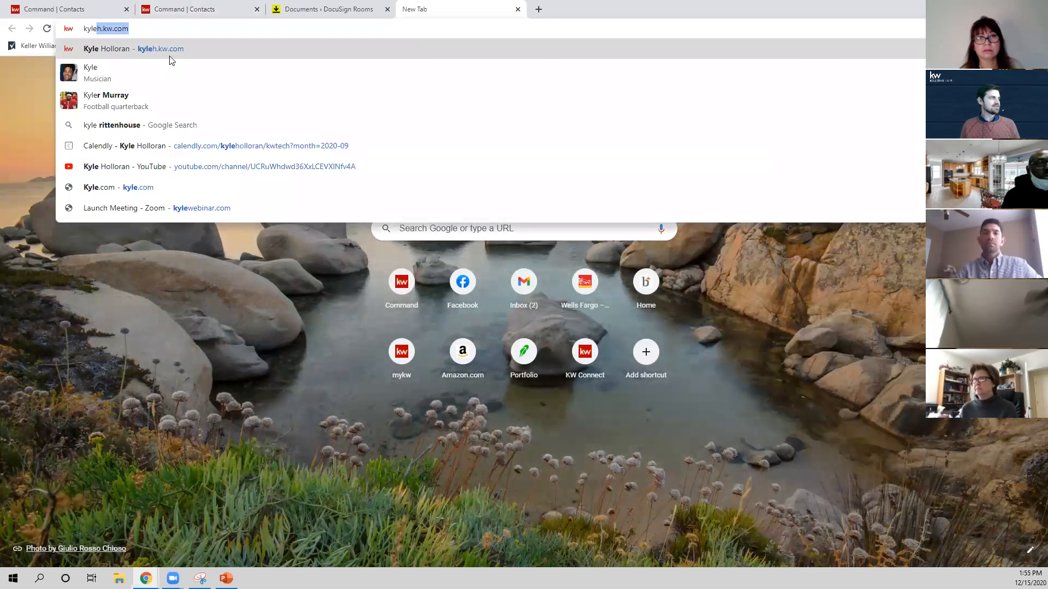
click(173, 50)
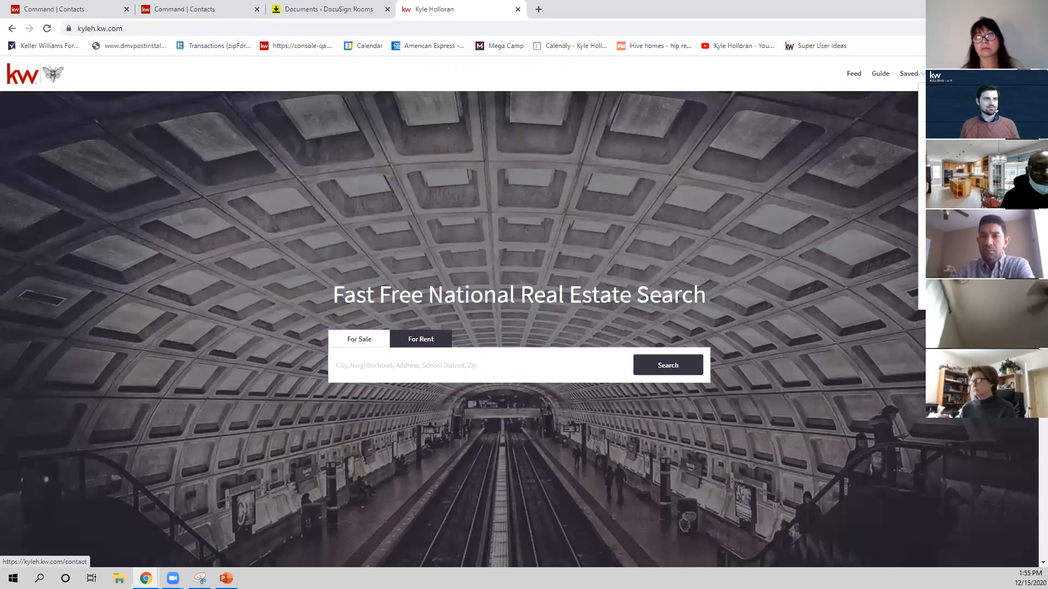
click(958, 232)
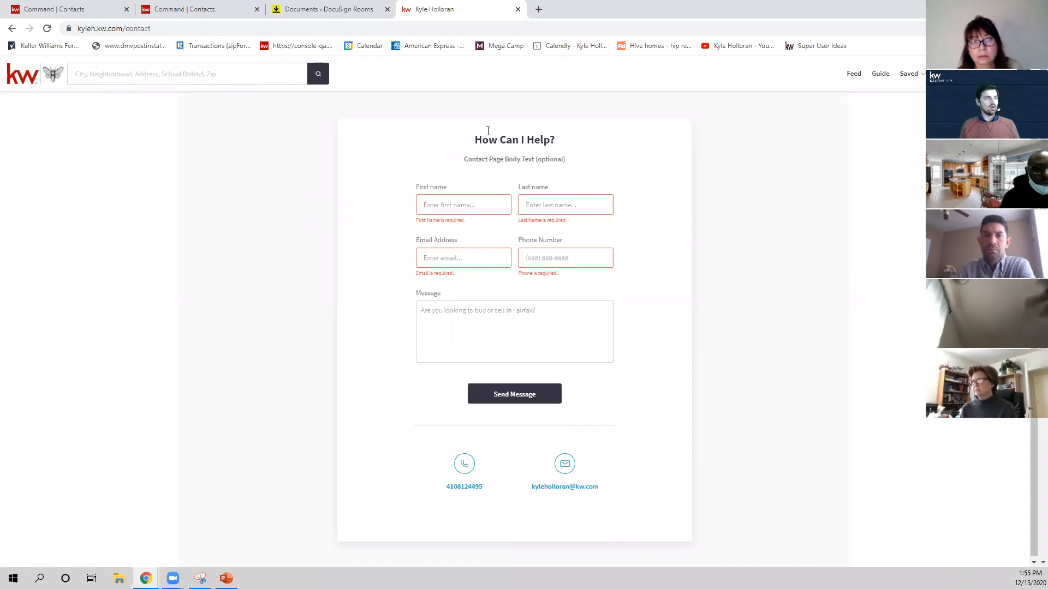
Search the web for "online qr code reader" in another new browser tab.
click(538, 10)
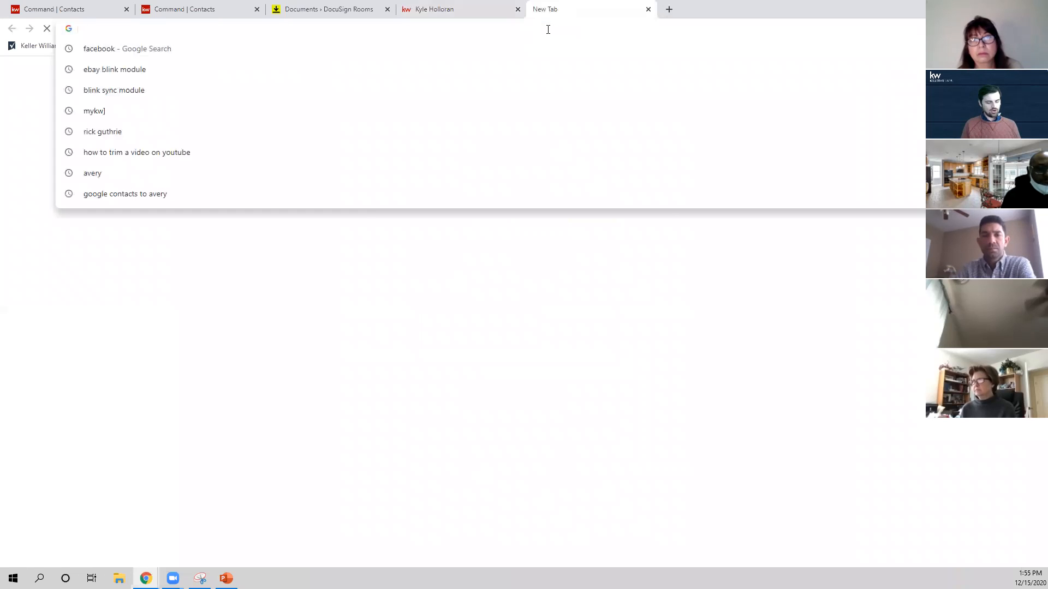
text(online)
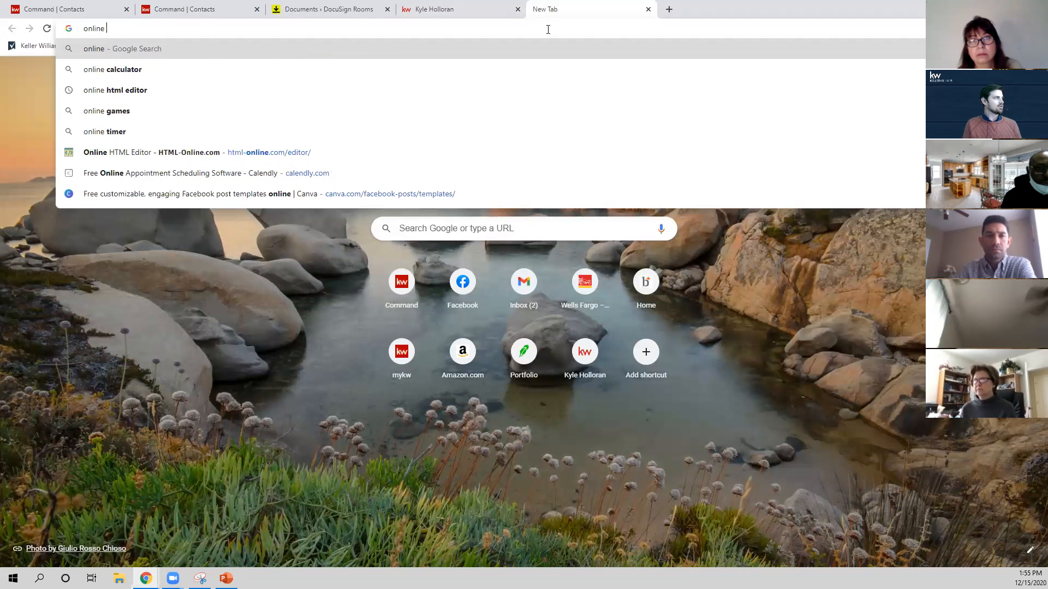
text( qr code)
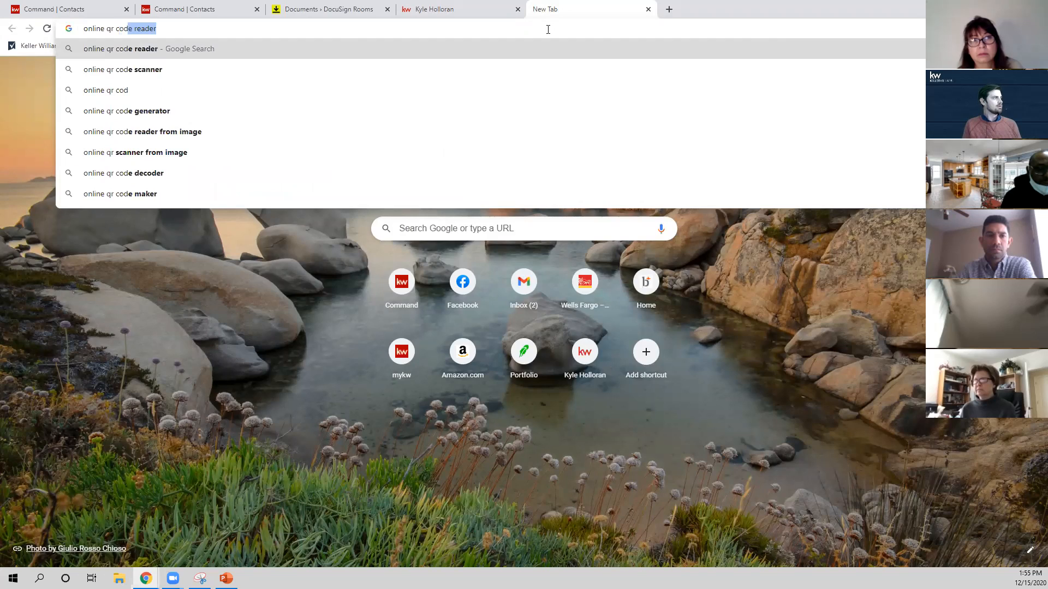
key(Return)
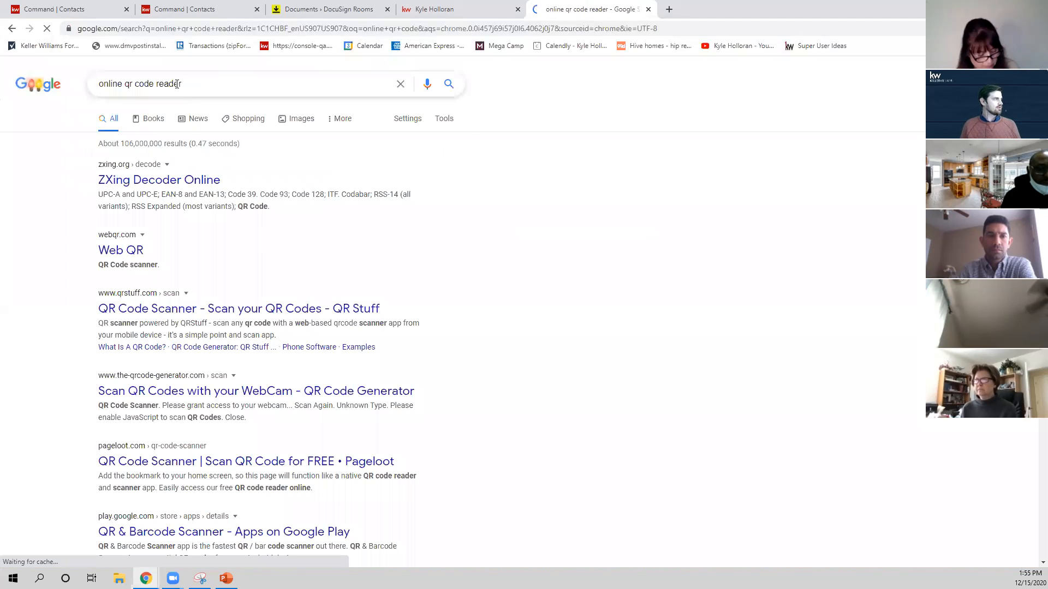
Change the web search to "online qr code generator" and open the qr-code-generator.com result.
double_click(178, 85)
text(ge)
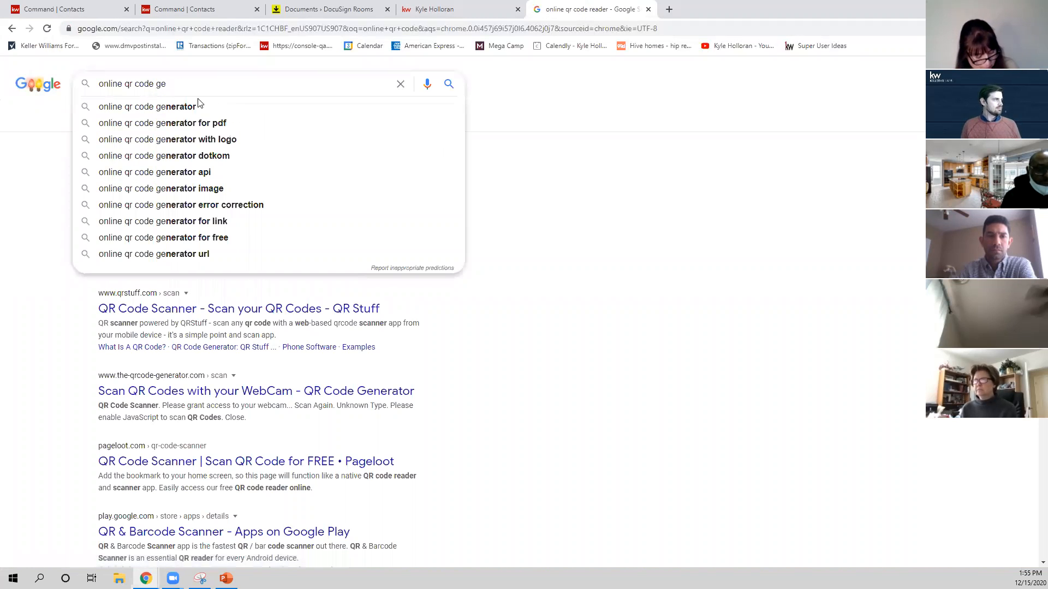
click(199, 106)
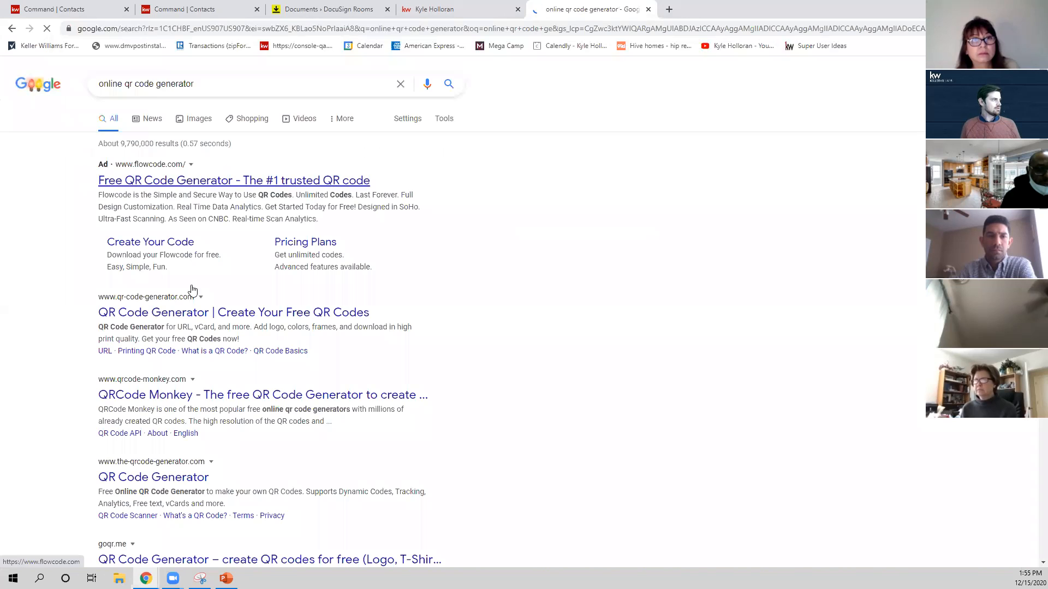
click(192, 311)
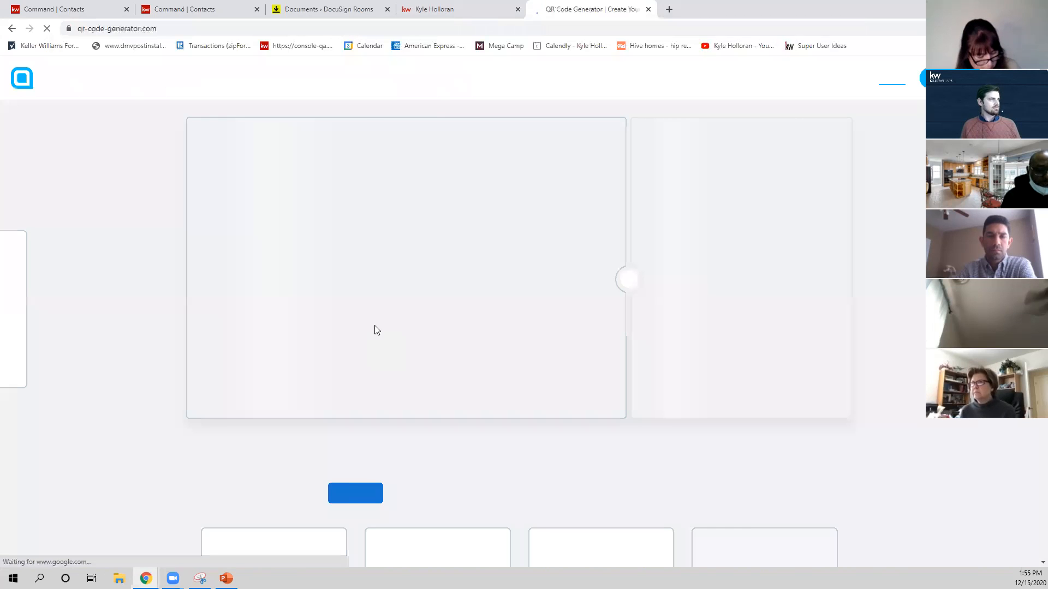
Copy the agent contact page's web address into the QR code generator to create its code, and return to the contact form page.
click(439, 10)
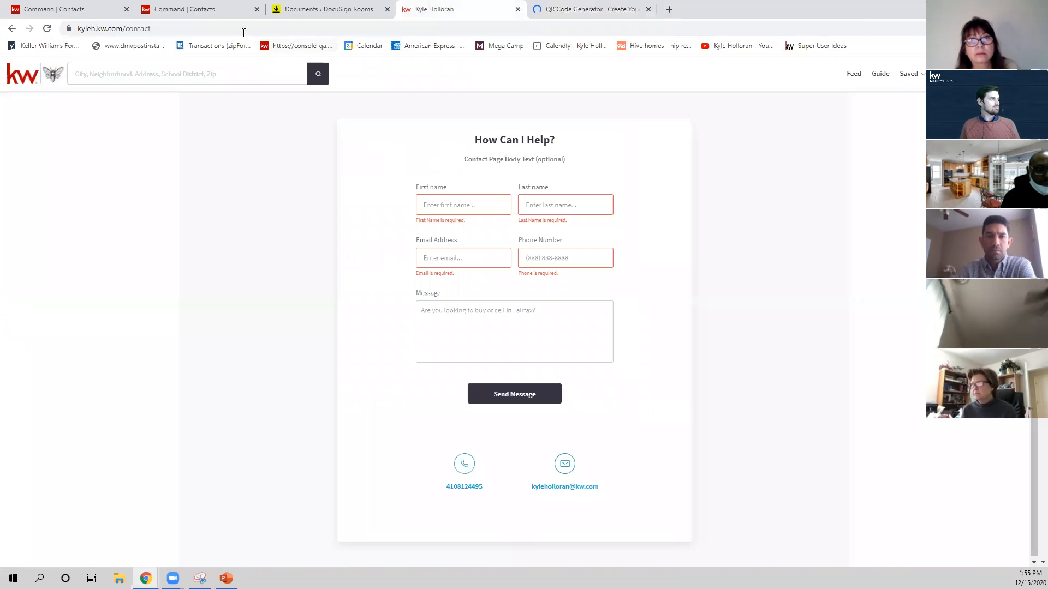
click(205, 28)
key(ctrl+c)
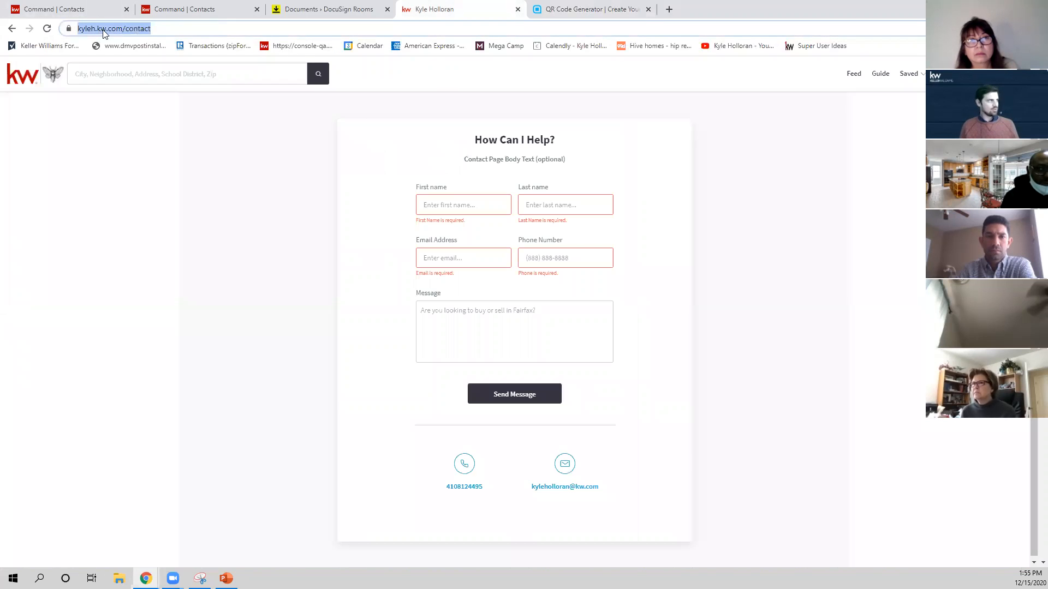
click(588, 9)
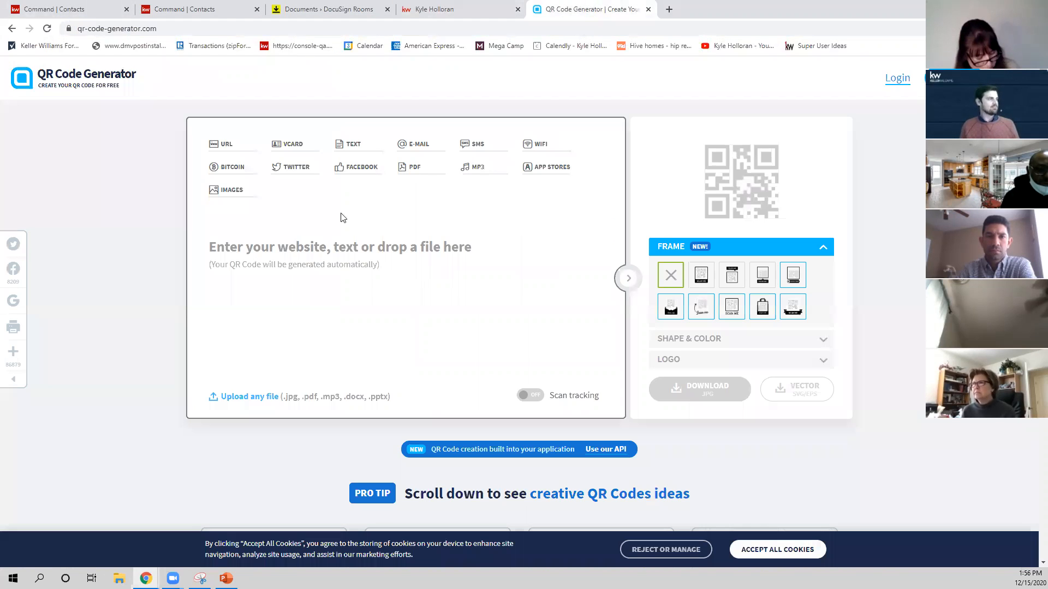
click(322, 245)
key(ctrl+v)
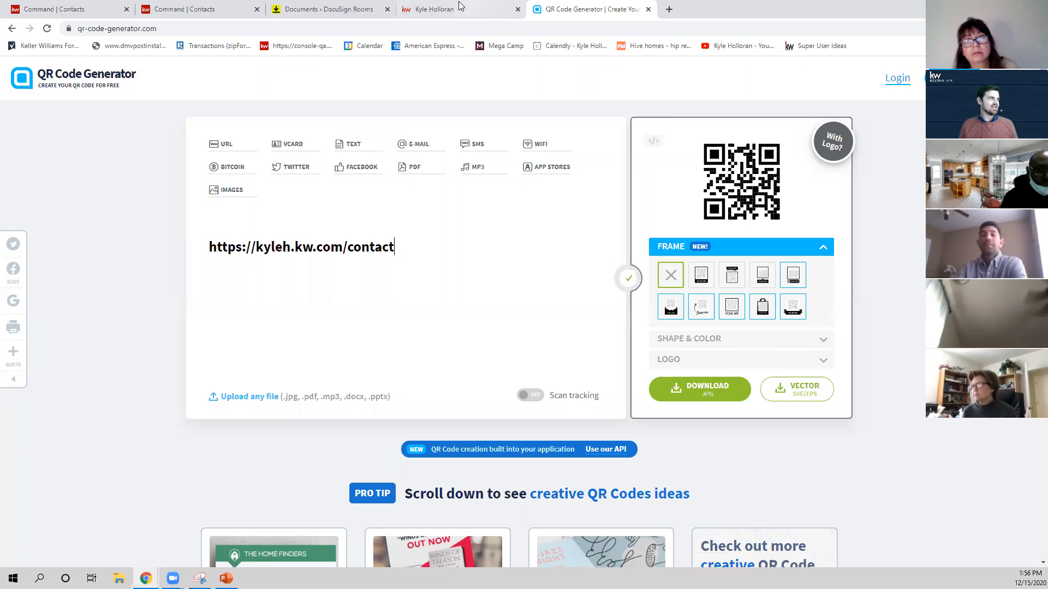
click(436, 9)
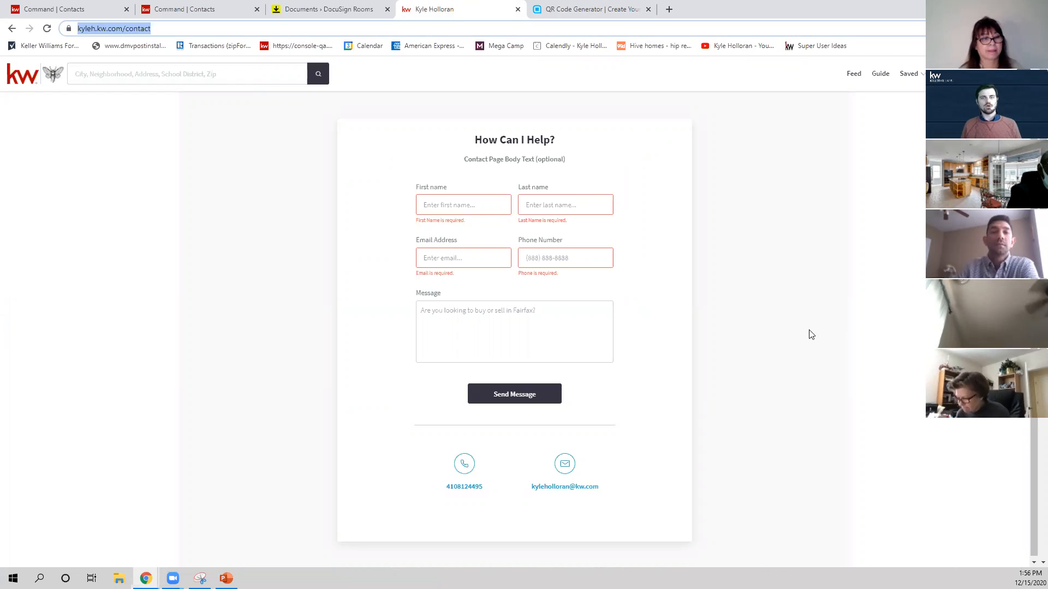
scroll(777, 309, down, 1)
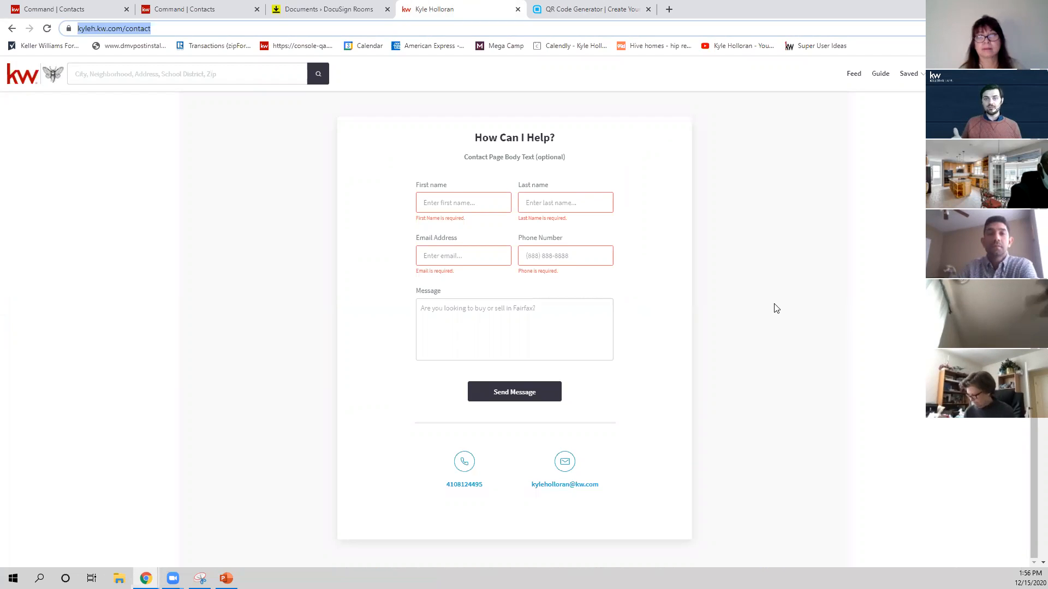